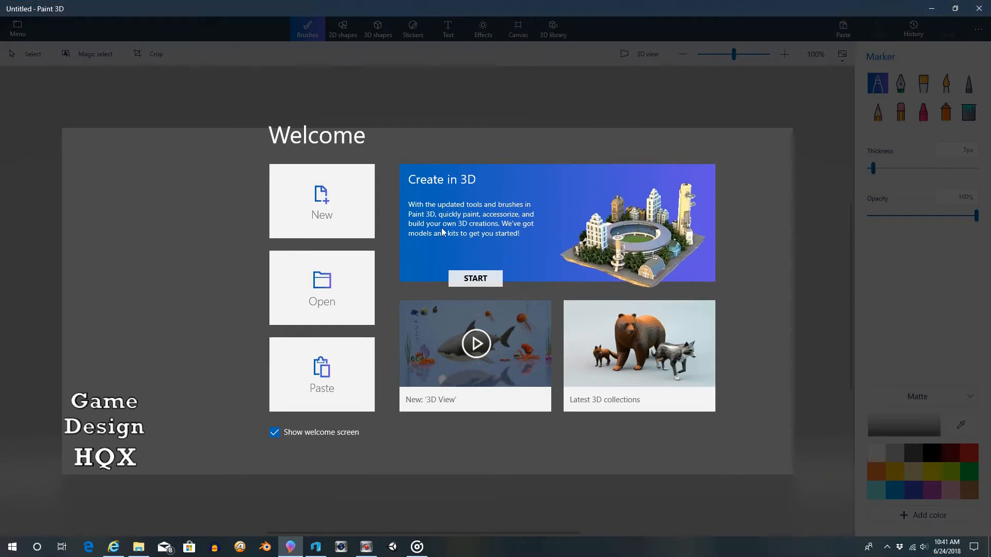
# Switch to 3D Builder, start a new scene and insert a sphere
pyautogui.click(315, 548)
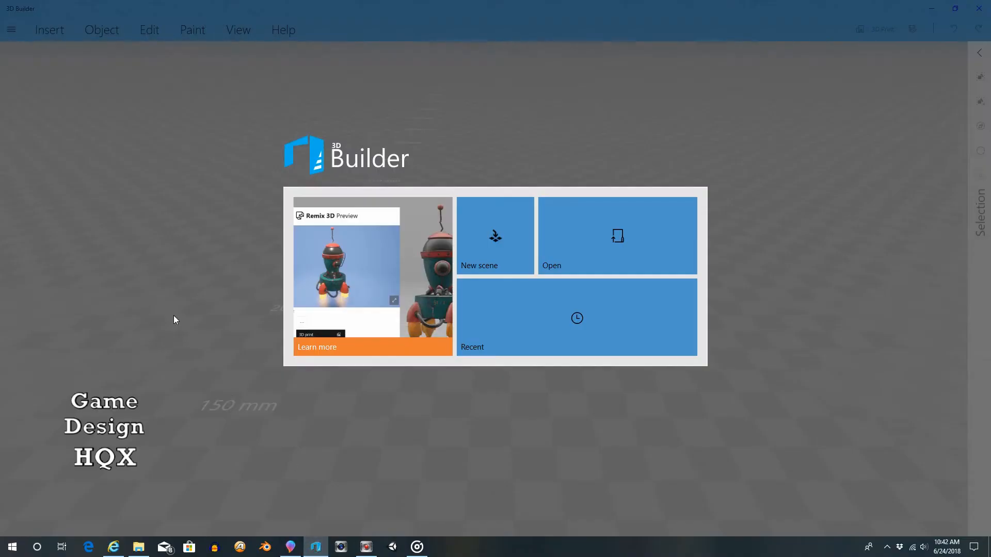
pyautogui.click(476, 236)
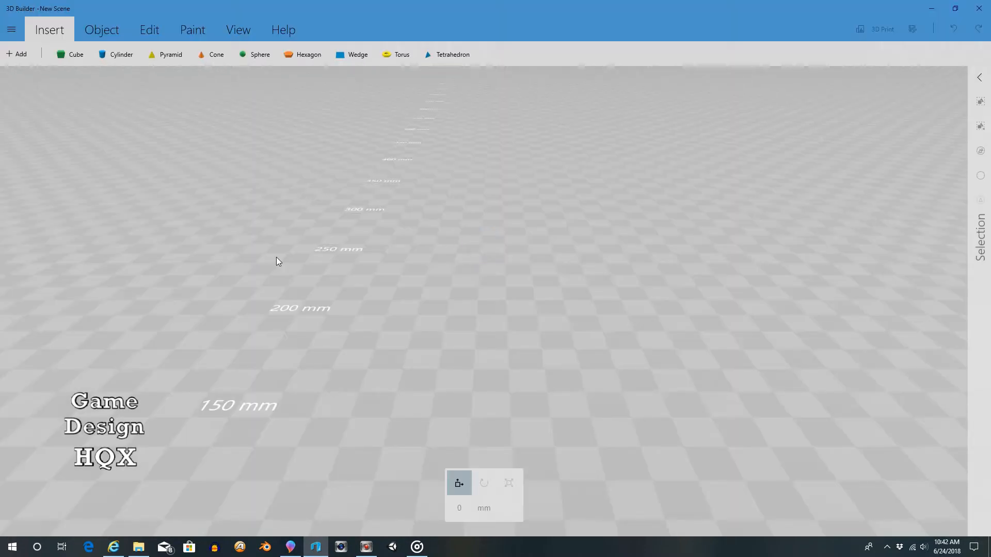
pyautogui.click(255, 54)
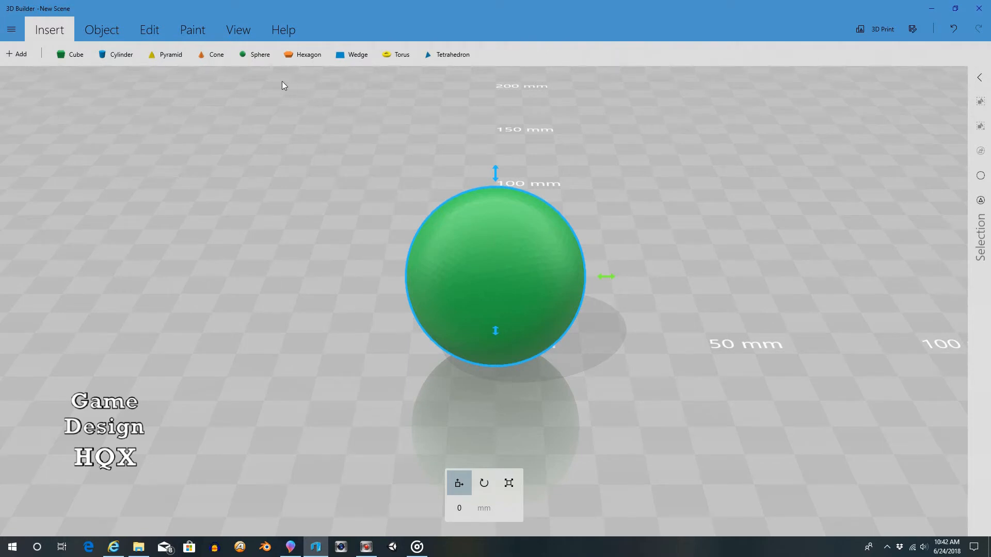
# Hollow out the sphere with a minimal wall thickness of 1 mm
pyautogui.click(140, 30)
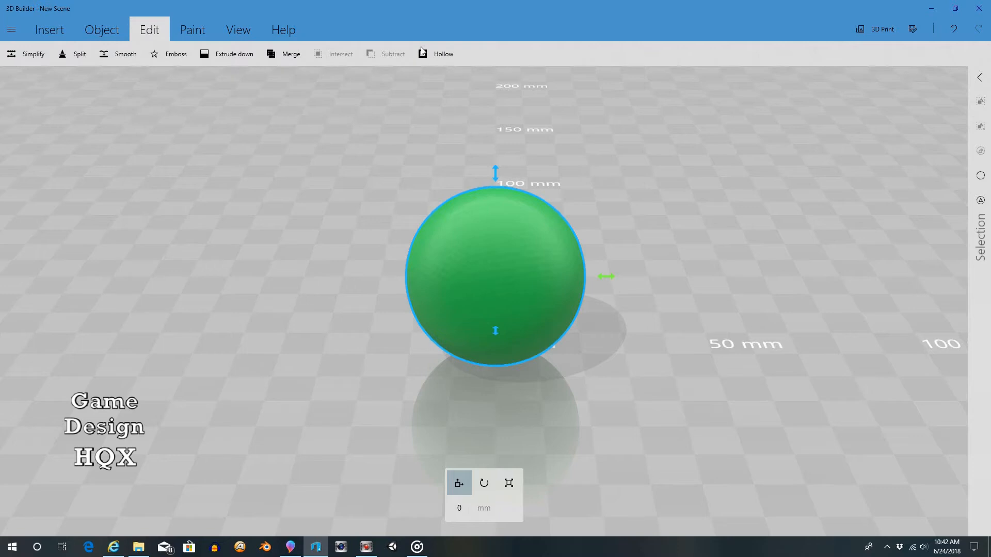
pyautogui.click(434, 55)
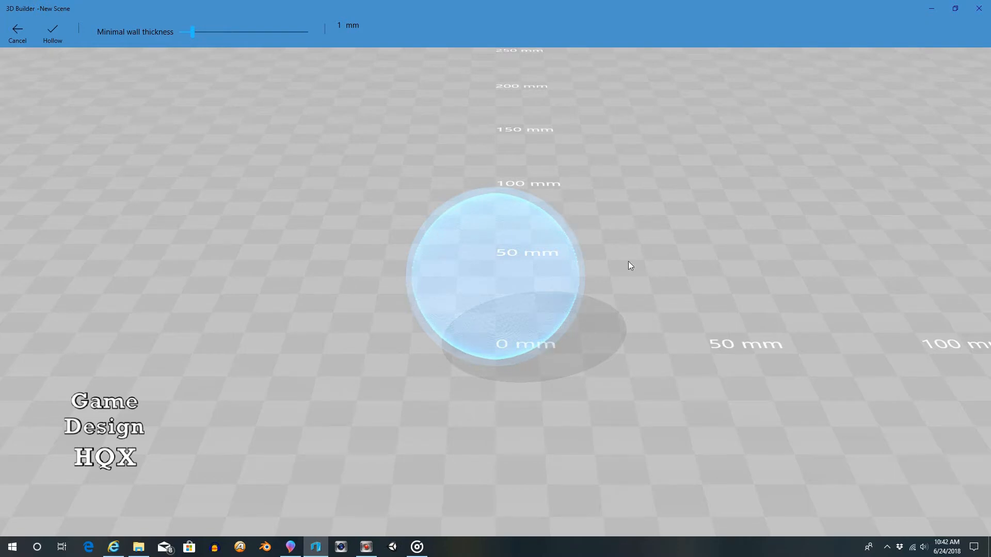
pyautogui.click(53, 31)
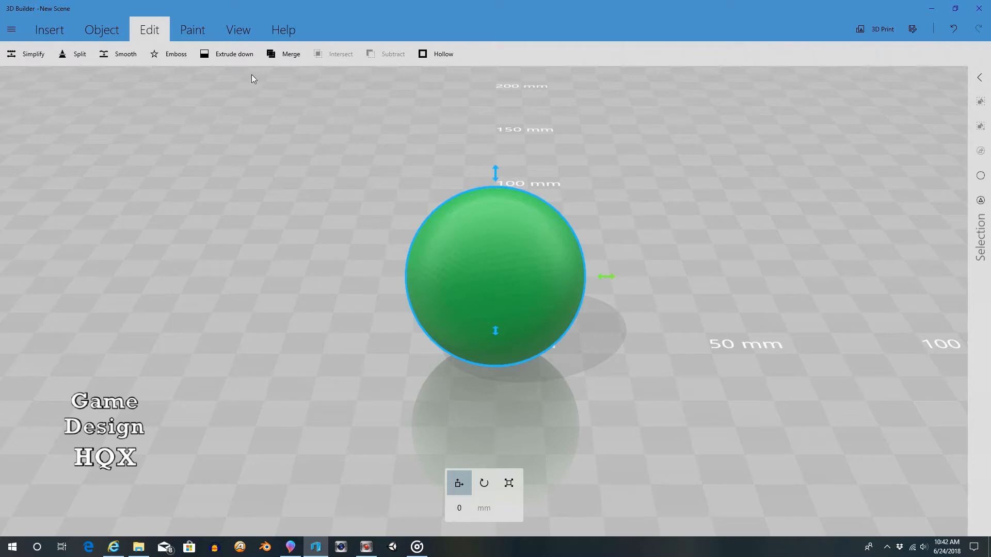
# Split the hollow sphere horizontally through its middle, keeping both halves
pyautogui.click(63, 56)
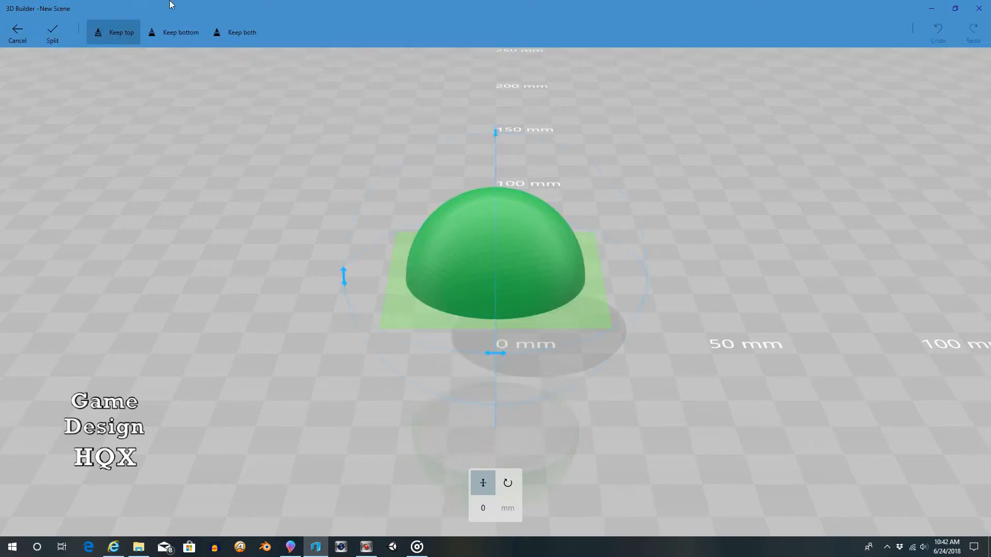
pyautogui.click(242, 33)
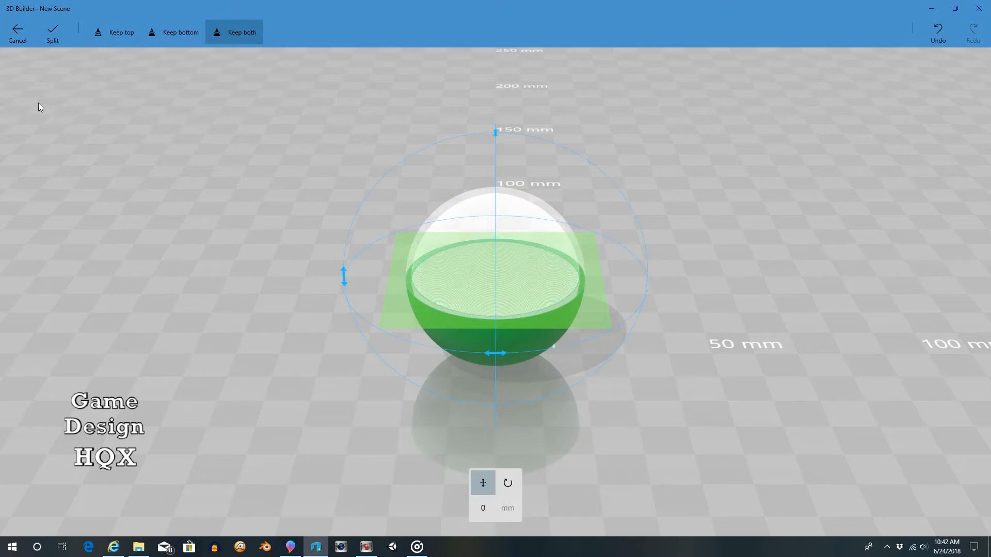
pyautogui.click(52, 31)
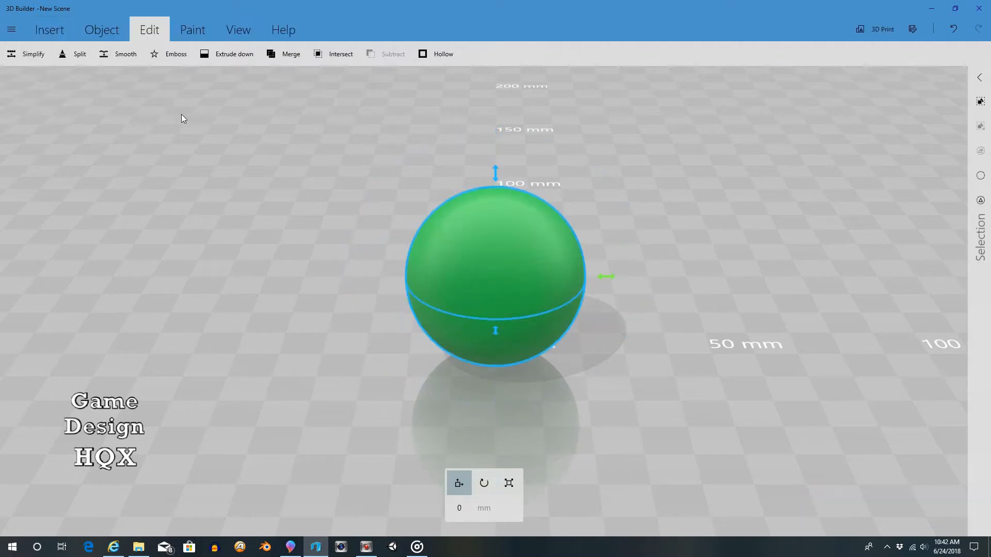
# Split only the upper half vertically with the cutting plane rotated 90 degrees, keeping both pieces
pyautogui.click(980, 176)
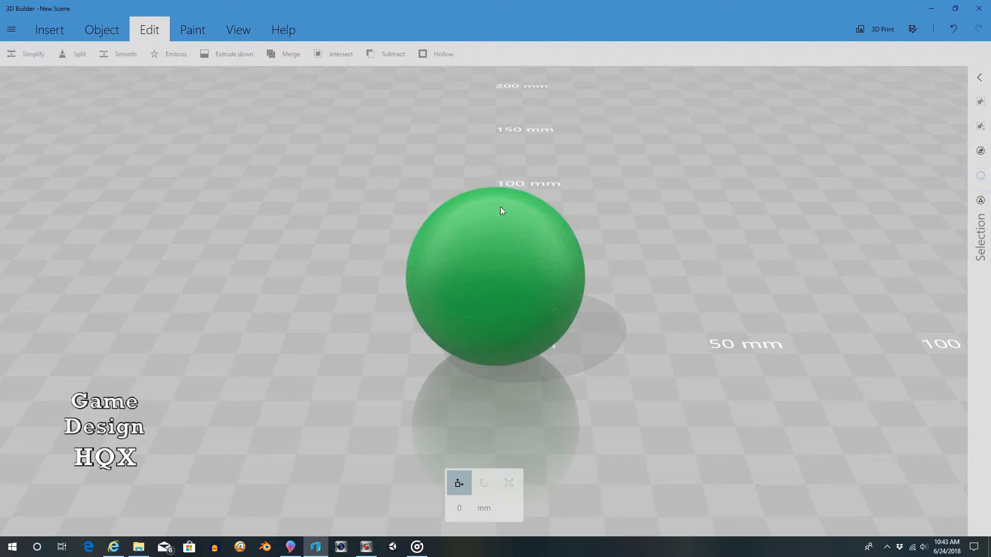
pyautogui.click(496, 248)
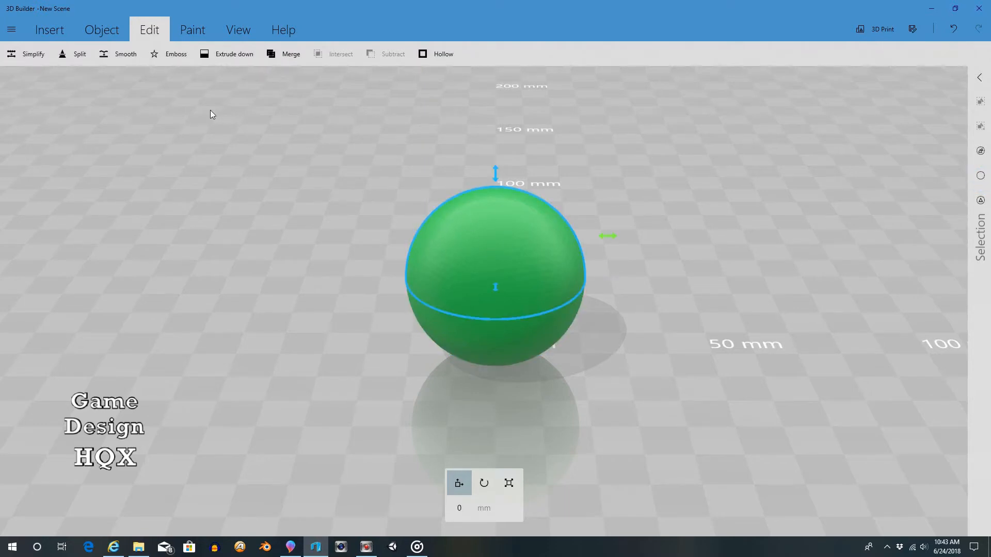
pyautogui.click(76, 54)
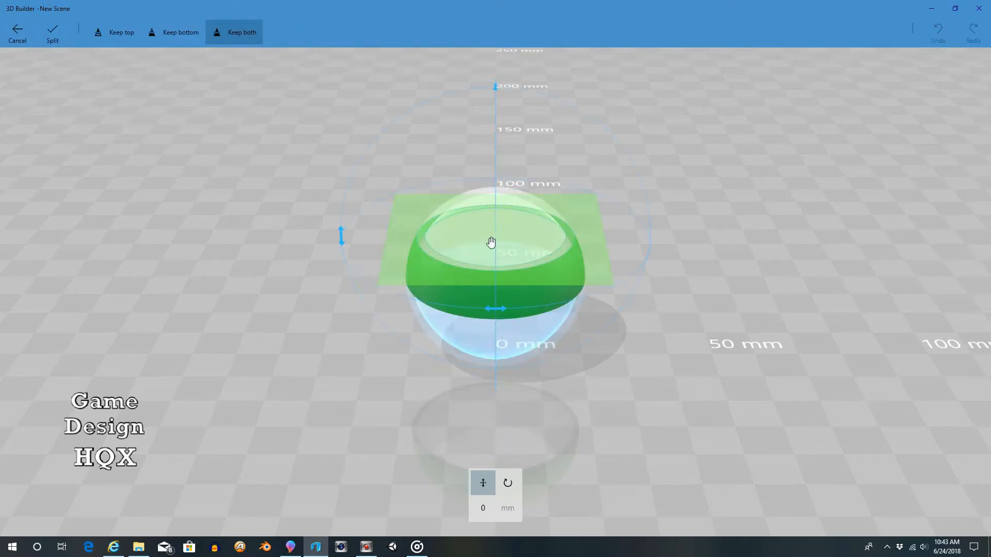
pyautogui.moveTo(342, 239); pyautogui.dragTo(488, 169)
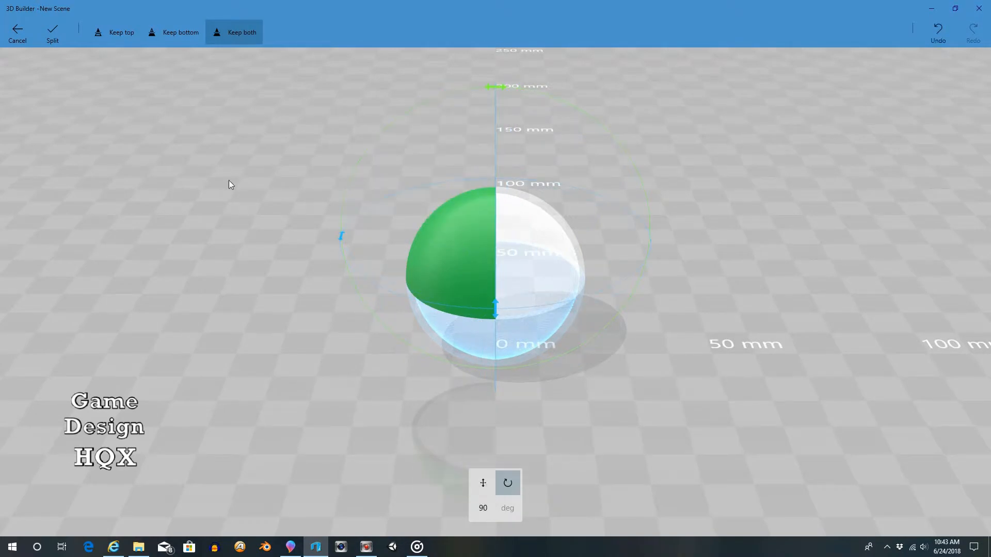
pyautogui.click(57, 36)
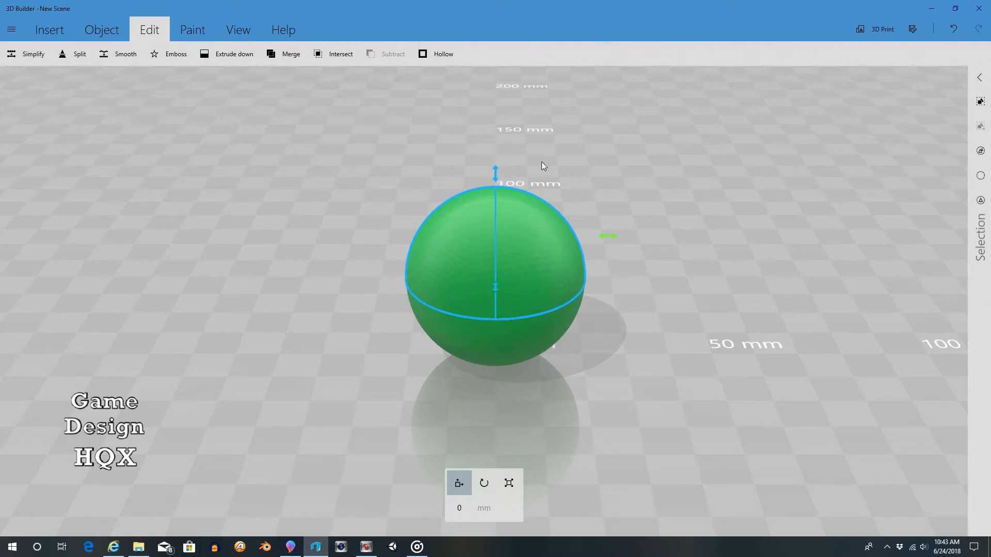
# Raise the two upper quarter pieces together above the lower half, to a height of about 34.7 mm, and deselect them
pyautogui.click(496, 176)
pyautogui.moveTo(496, 176); pyautogui.dragTo(502, 156)
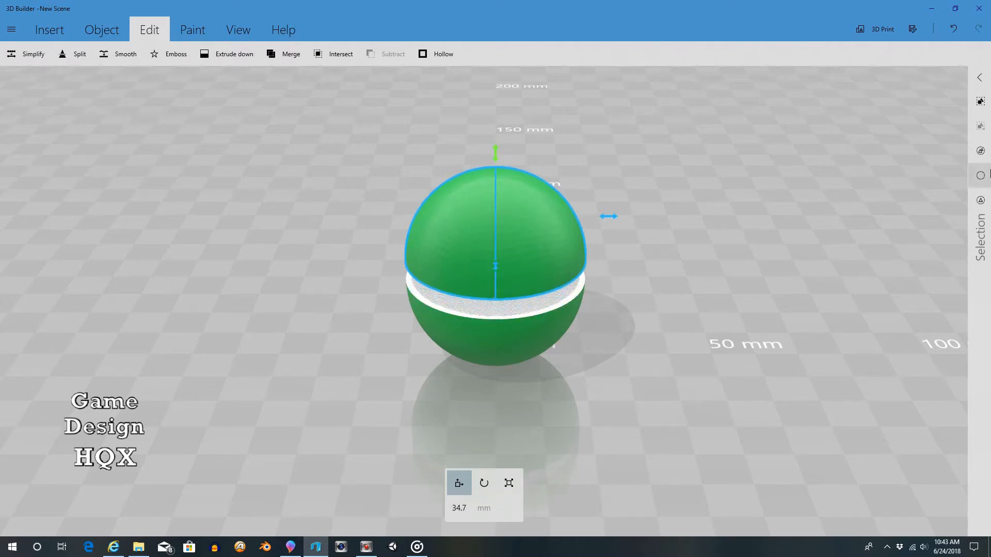
pyautogui.click(682, 209)
# Spread the two upper quarters apart sideways, the left one to about -12.9 mm and the right one to about 12.3 mm
pyautogui.click(568, 219)
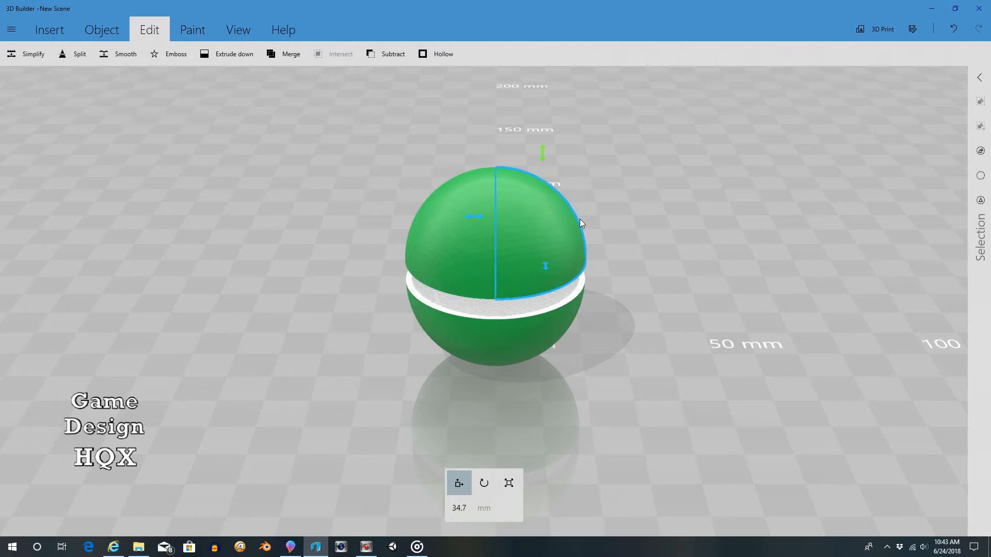
pyautogui.moveTo(475, 217); pyautogui.dragTo(524, 223)
pyautogui.click(469, 239)
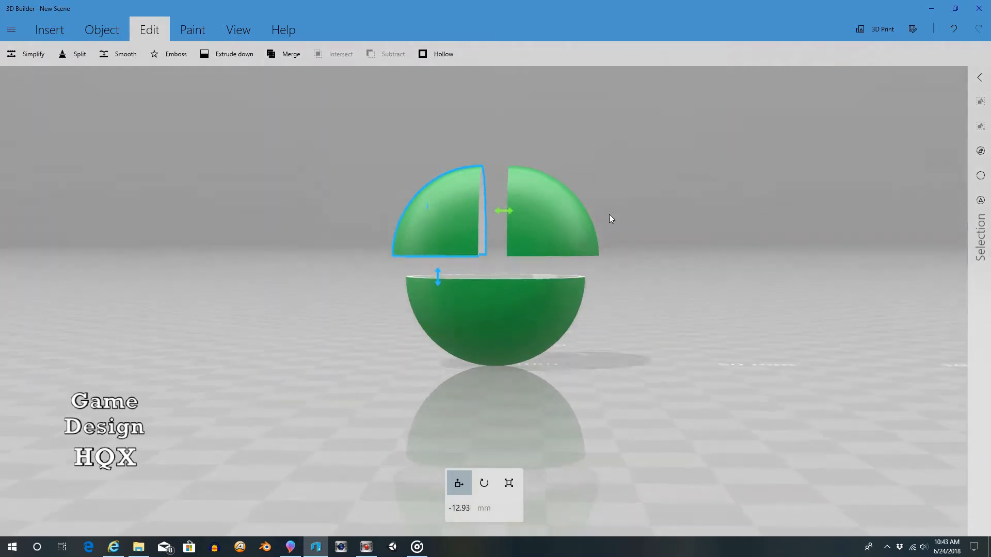
pyautogui.moveTo(609, 219); pyautogui.dragTo(611, 259, button='right')
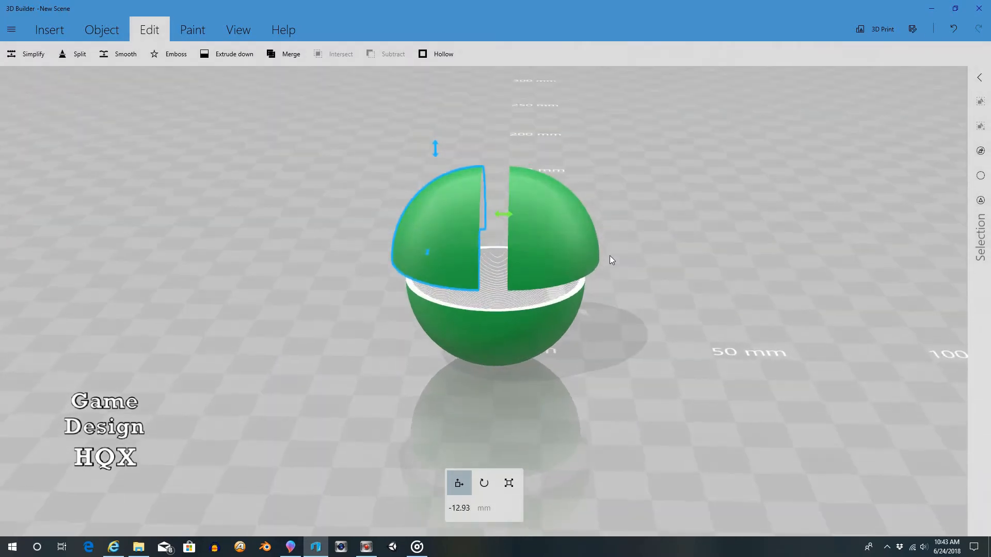
pyautogui.click(570, 238)
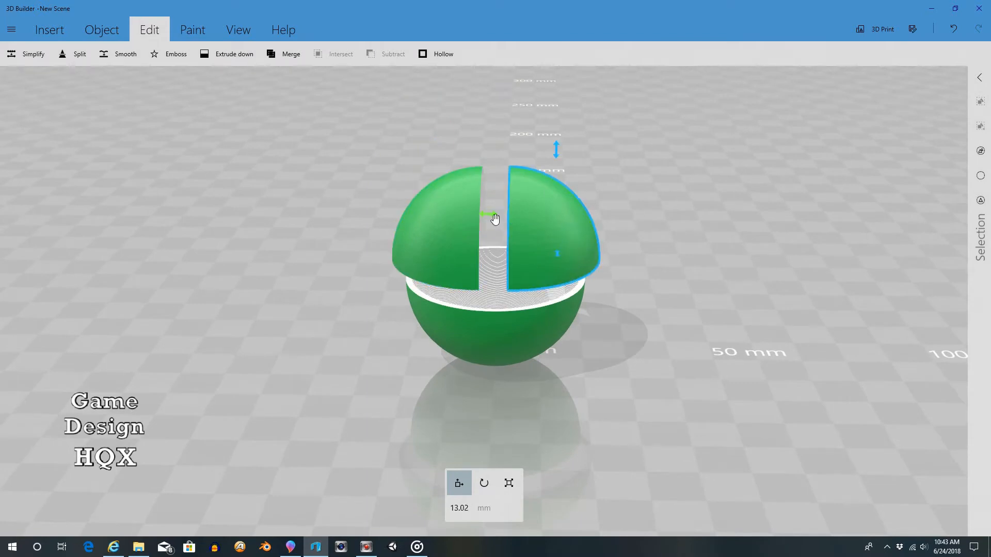
pyautogui.moveTo(494, 218); pyautogui.dragTo(491, 217)
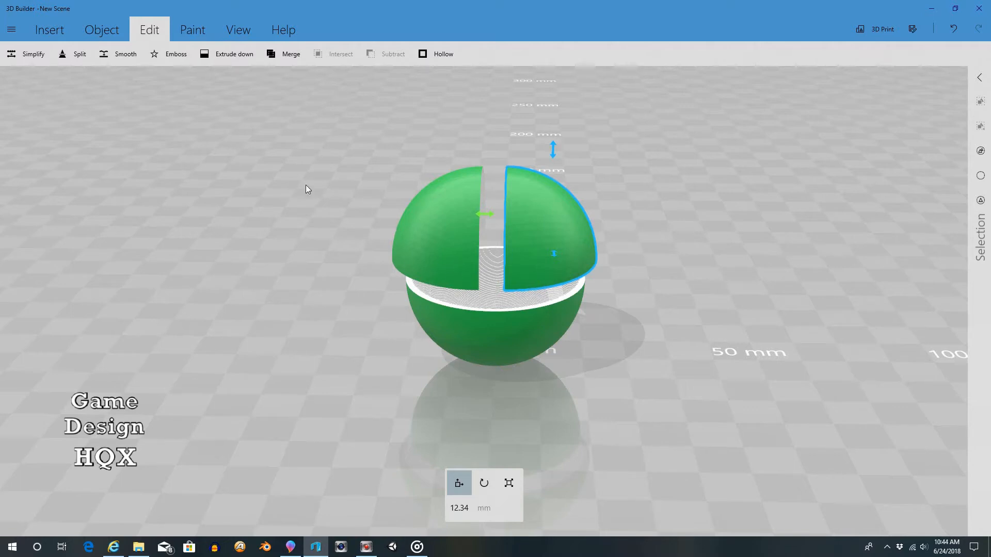
# Insert a cylinder and rotate it 90 degrees so its round end faces the front
pyautogui.click(101, 33)
pyautogui.click(44, 30)
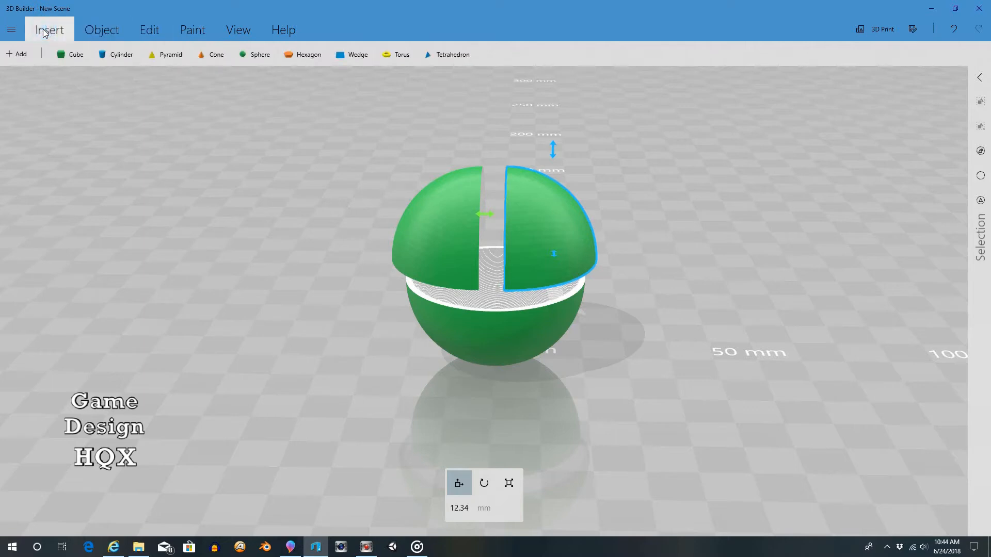
pyautogui.click(116, 54)
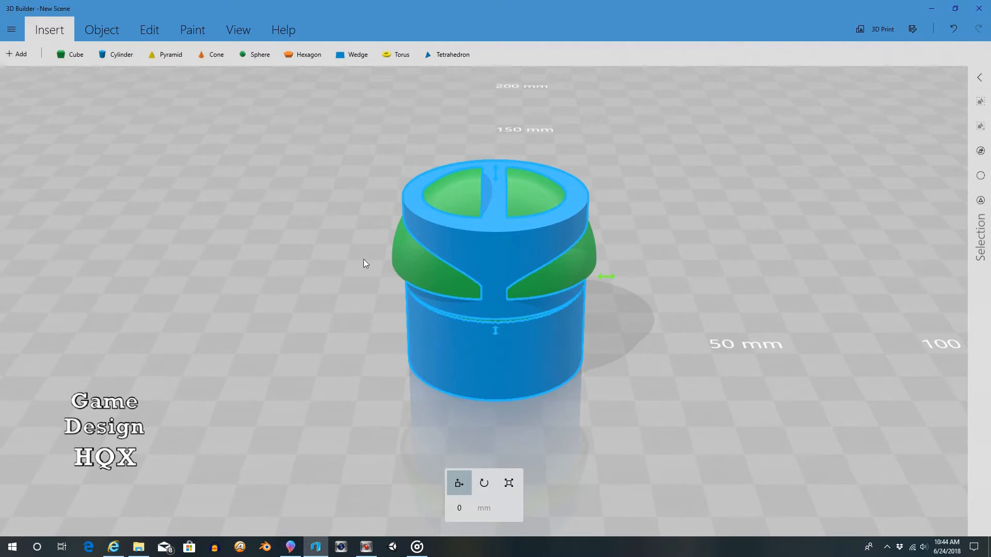
pyautogui.click(484, 483)
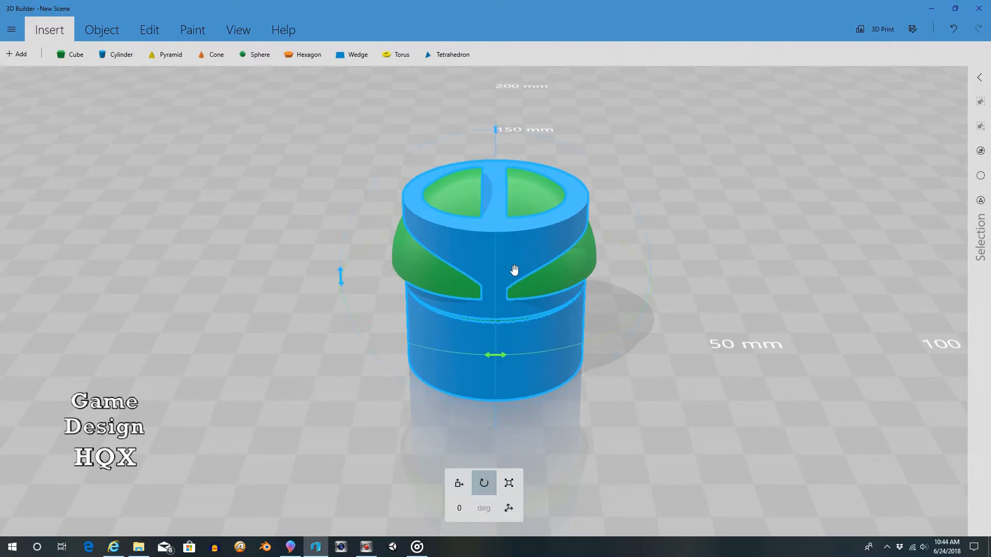
pyautogui.moveTo(495, 148); pyautogui.dragTo(493, 294)
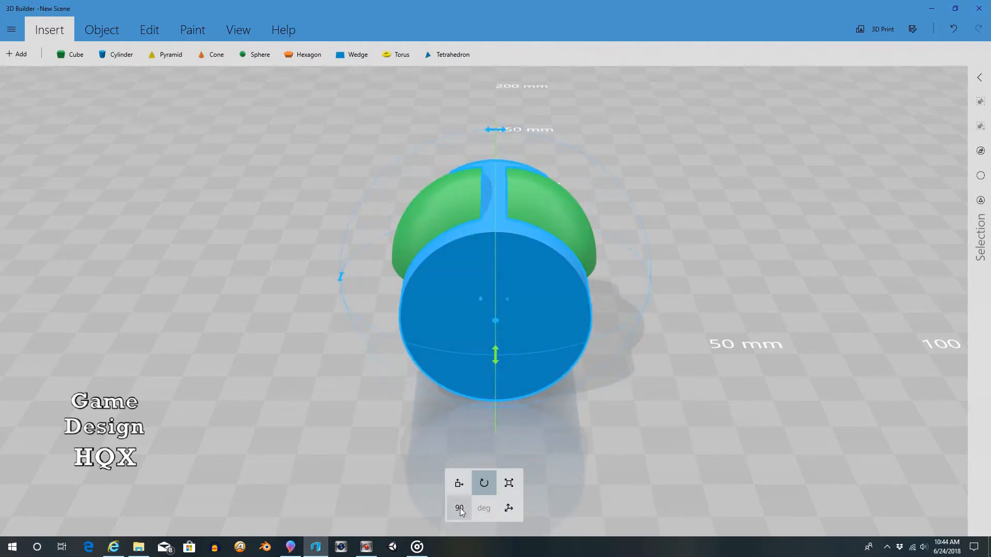
# Scale the cylinder down to a thin horizontal rod about 7.3 mm high
pyautogui.click(511, 485)
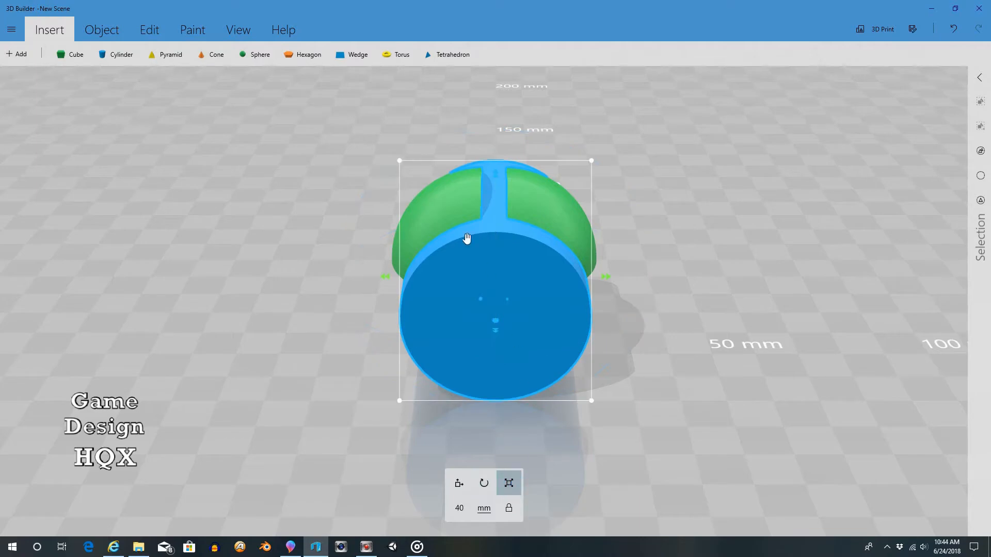
pyautogui.moveTo(398, 161); pyautogui.dragTo(431, 196)
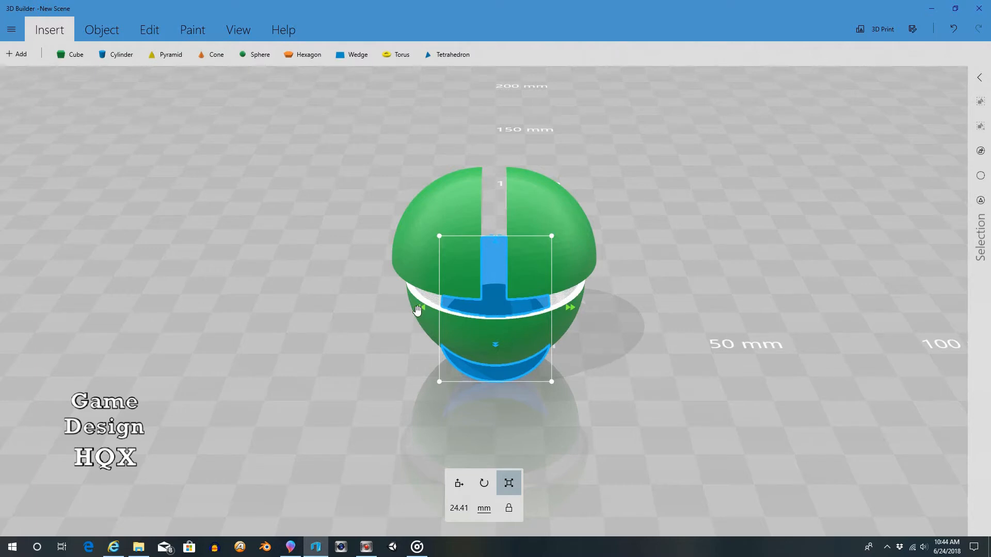
pyautogui.moveTo(418, 309); pyautogui.dragTo(494, 309)
pyautogui.moveTo(531, 249); pyautogui.dragTo(526, 306)
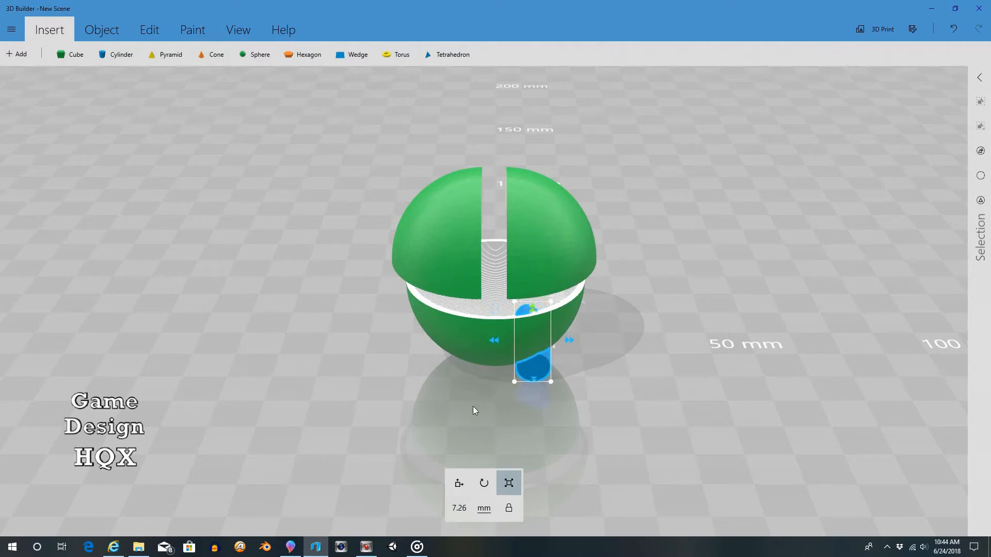
# Move the rod between the sphere pieces, centred sideways at 0 mm, forward to about -7.8 mm and up to about 24.7 mm
pyautogui.click(464, 487)
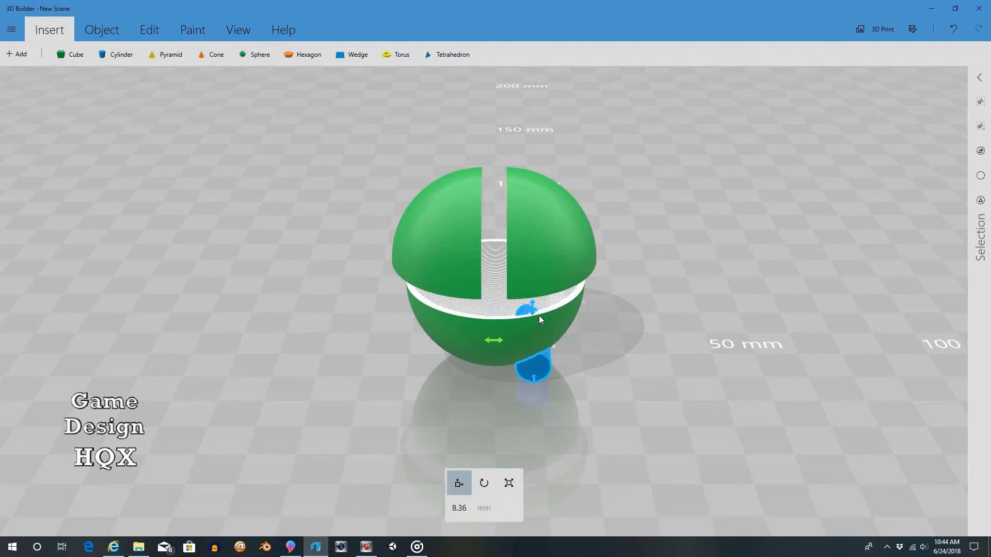
pyautogui.moveTo(536, 307); pyautogui.dragTo(537, 225)
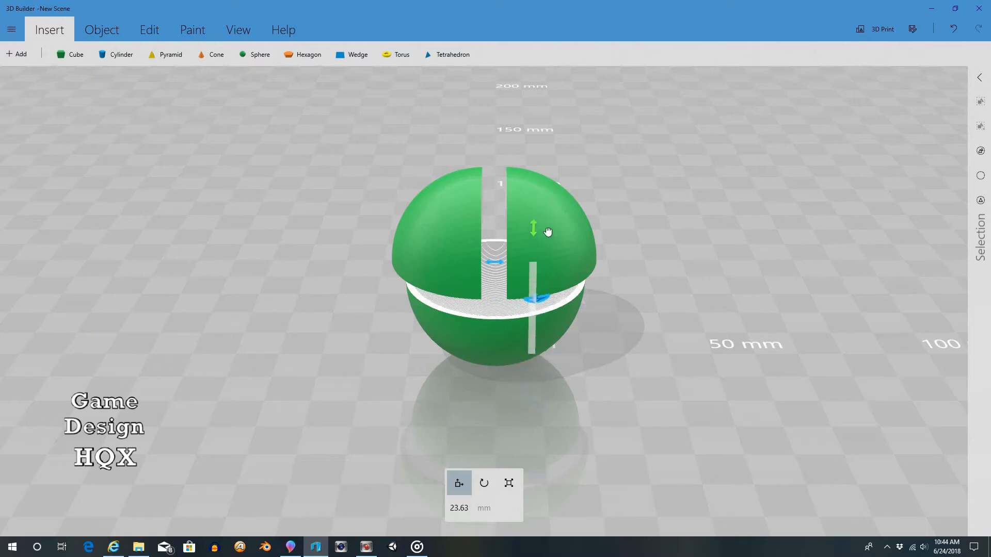
pyautogui.moveTo(472, 266); pyautogui.dragTo(459, 266)
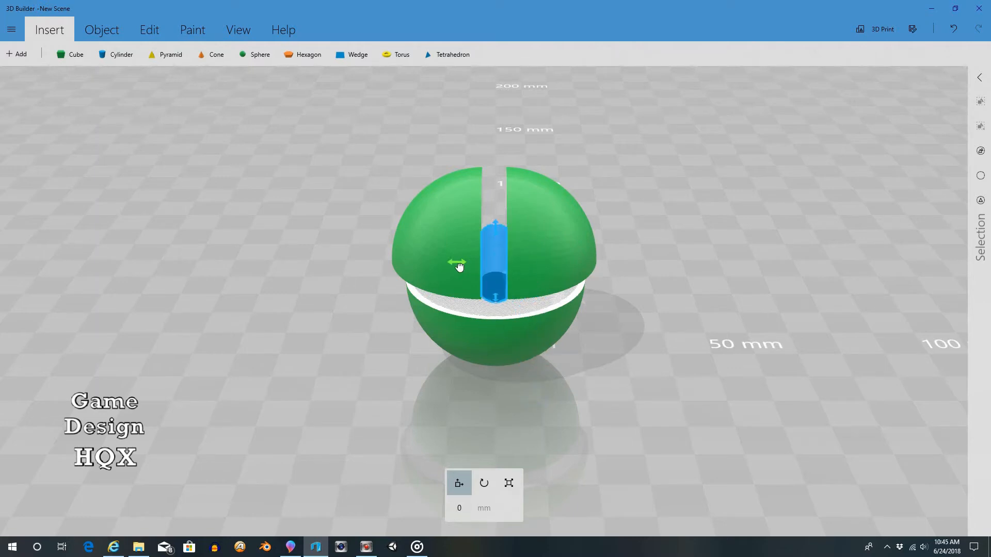
pyautogui.moveTo(495, 297); pyautogui.dragTo(493, 316)
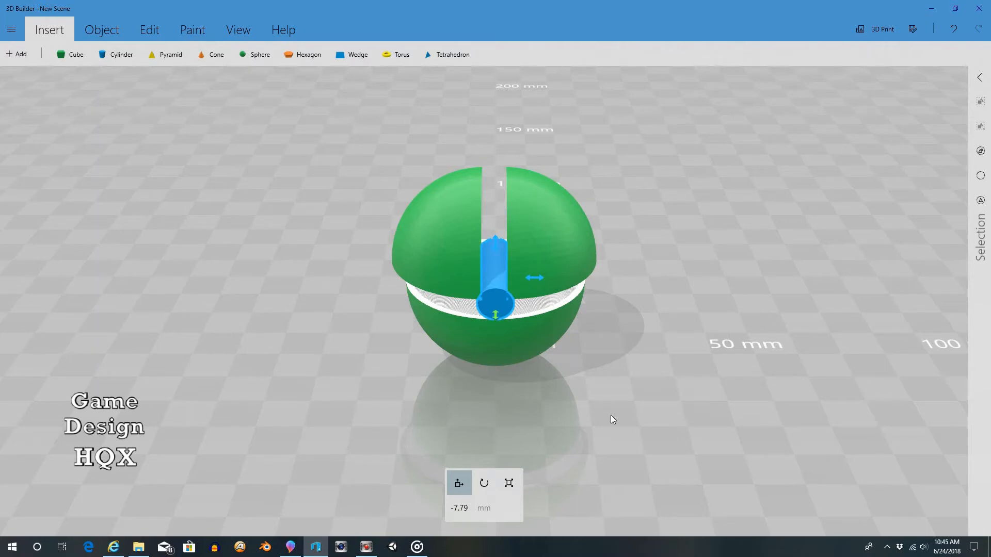
pyautogui.moveTo(611, 414); pyautogui.dragTo(607, 364)
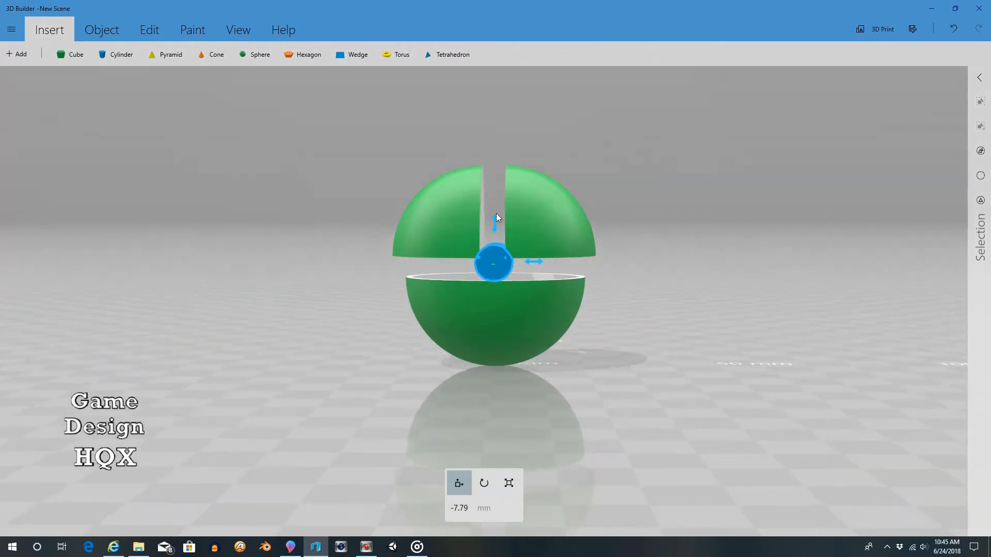
pyautogui.moveTo(502, 227)
pyautogui.mouseDown()
pyautogui.moveTo(500, 214)
pyautogui.moveTo(500, 230)
pyautogui.moveTo(502, 222)
pyautogui.mouseUp()
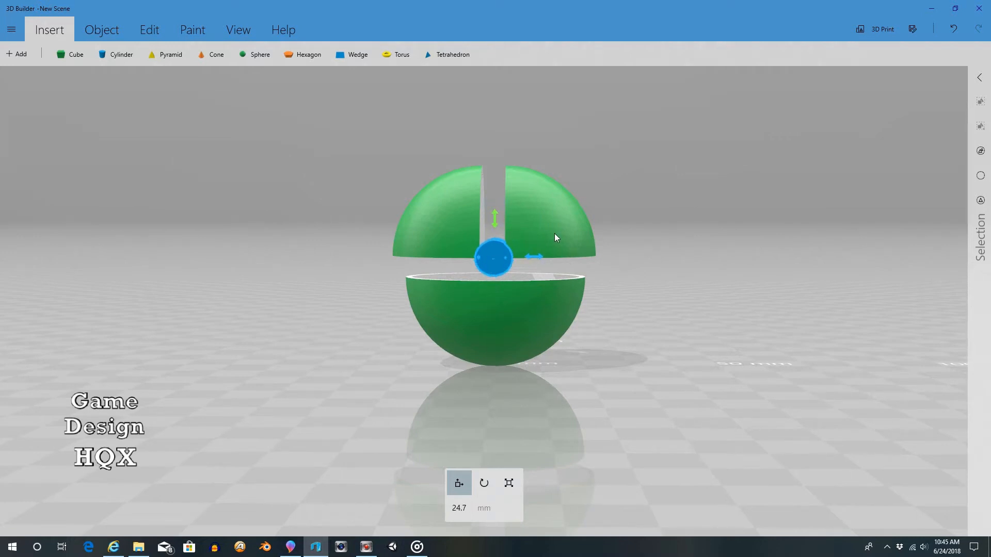
# Enlarge the cylinder between the sphere pieces to about 11.2 mm
pyautogui.click(509, 485)
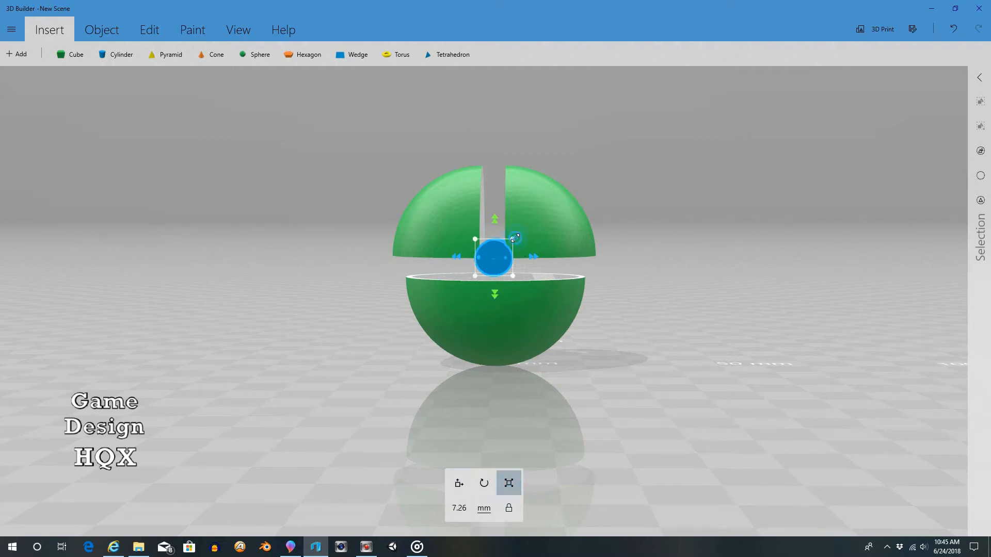
pyautogui.moveTo(514, 238); pyautogui.dragTo(532, 235)
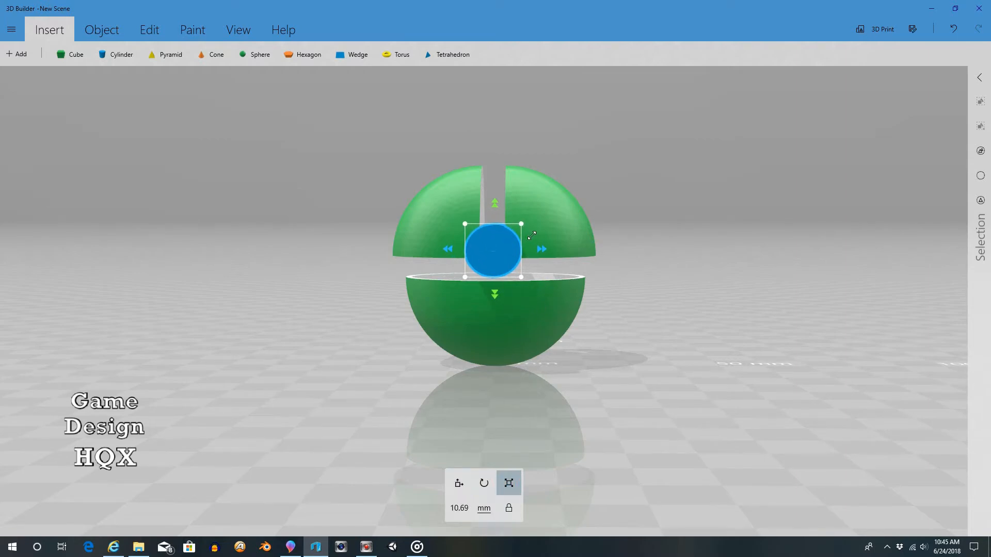
pyautogui.moveTo(661, 165)
pyautogui.mouseDown()
pyautogui.moveTo(628, 222)
pyautogui.moveTo(461, 342)
pyautogui.moveTo(307, 346)
pyautogui.moveTo(570, 251)
pyautogui.moveTo(666, 173)
pyautogui.mouseUp()
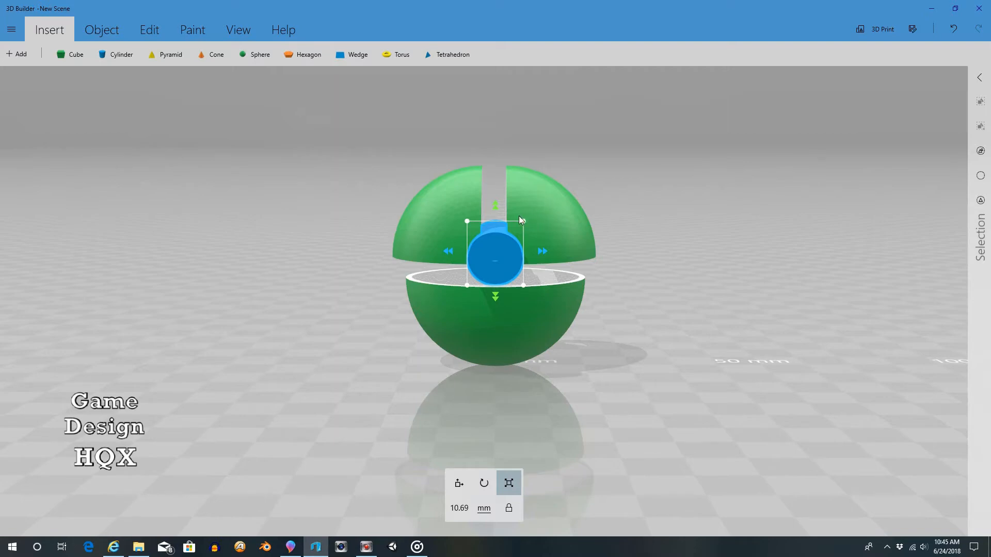
pyautogui.moveTo(521, 221); pyautogui.dragTo(522, 218)
pyautogui.moveTo(602, 157)
pyautogui.mouseDown()
pyautogui.moveTo(547, 352)
pyautogui.moveTo(610, 172)
pyautogui.mouseUp()
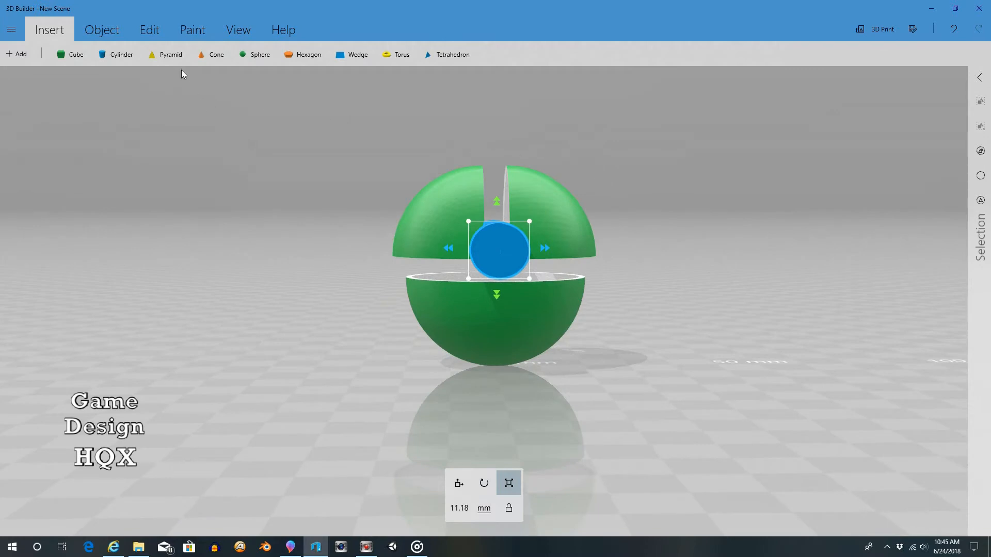
# Subtract the cylinder from the two upper sphere quarters to cut a round opening where they meet
pyautogui.click(144, 33)
pyautogui.click(393, 54)
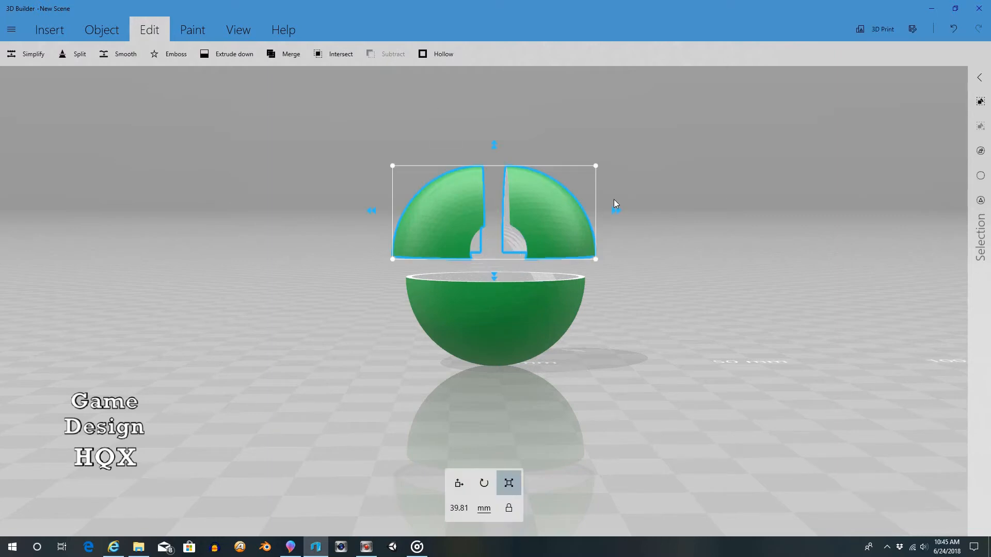
pyautogui.moveTo(614, 203)
pyautogui.mouseDown()
pyautogui.moveTo(607, 227)
pyautogui.moveTo(615, 216)
pyautogui.mouseUp()
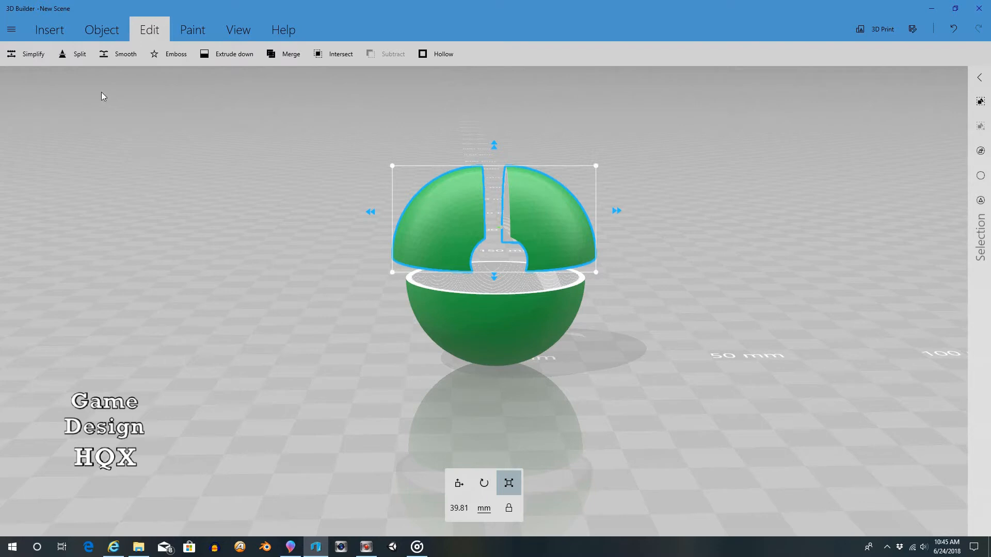
# Insert a new cylinder and rotate it 90 degrees so its round end faces the front
pyautogui.click(45, 30)
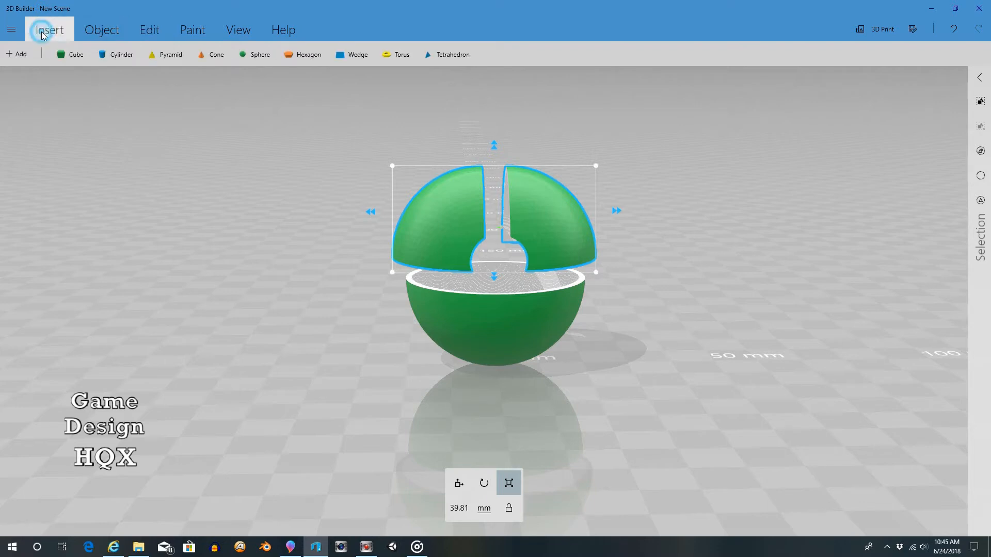
pyautogui.click(112, 54)
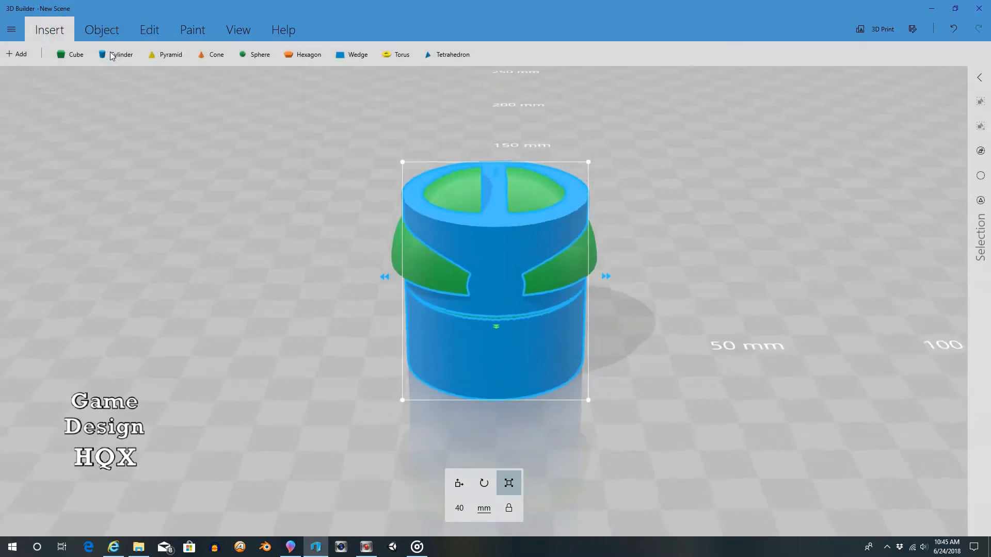
pyautogui.click(488, 485)
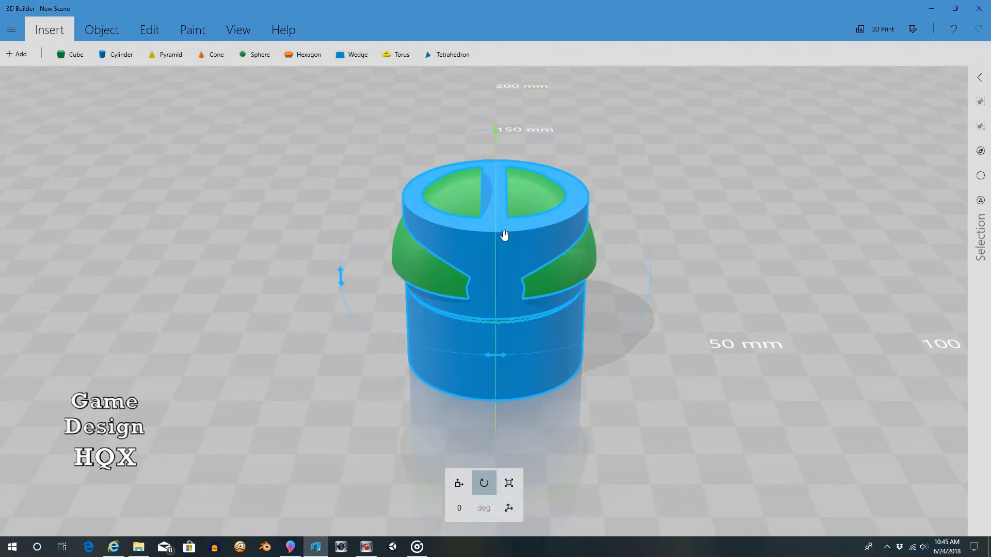
pyautogui.moveTo(497, 132); pyautogui.dragTo(459, 294)
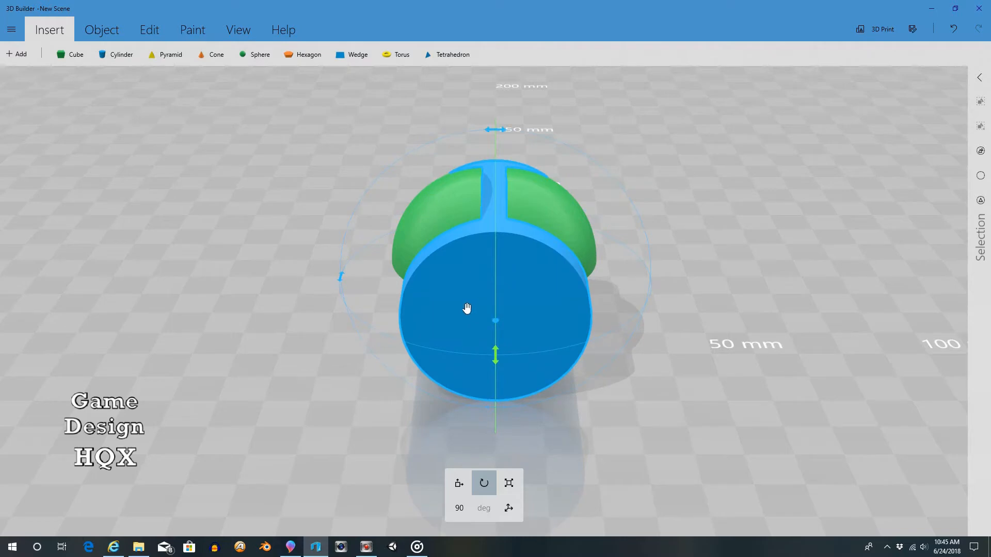
# Scale the new cylinder down to about 24.4 mm, raise it towards the opening and move it forward to about -19.7 mm
pyautogui.click(508, 483)
pyautogui.moveTo(402, 162); pyautogui.dragTo(435, 201)
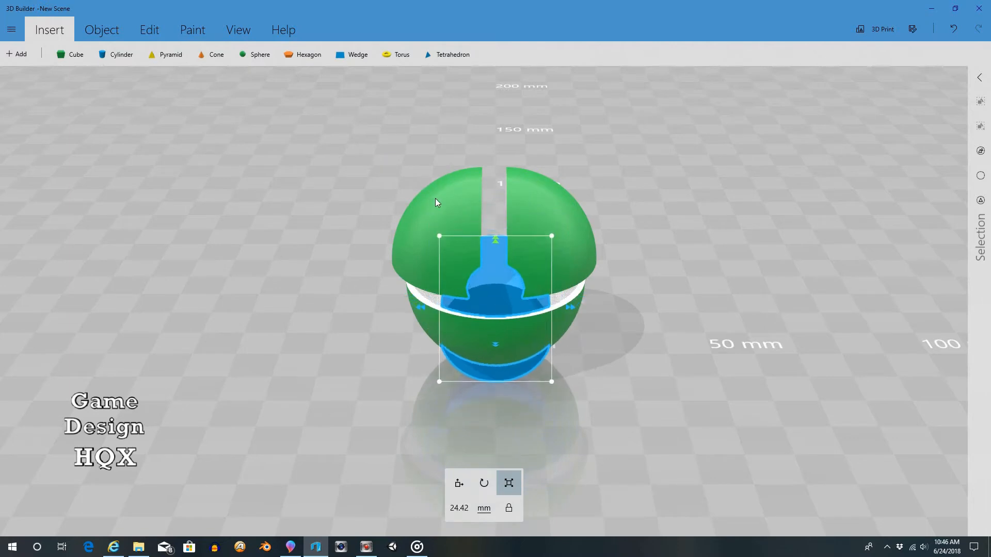
pyautogui.moveTo(635, 292); pyautogui.dragTo(639, 254)
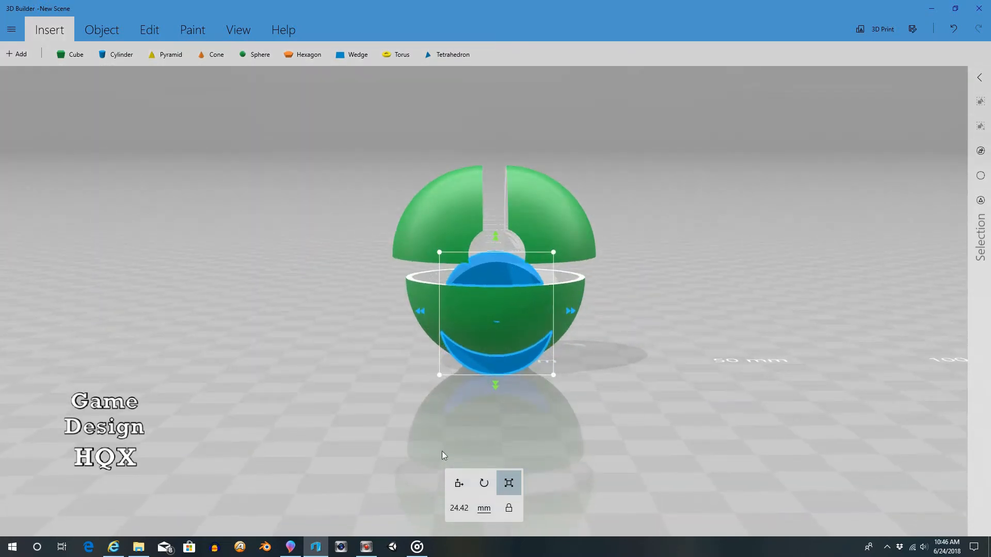
pyautogui.click(459, 483)
pyautogui.moveTo(494, 244); pyautogui.dragTo(513, 160)
pyautogui.moveTo(594, 162); pyautogui.dragTo(240, 290)
pyautogui.moveTo(421, 270); pyautogui.dragTo(620, 226)
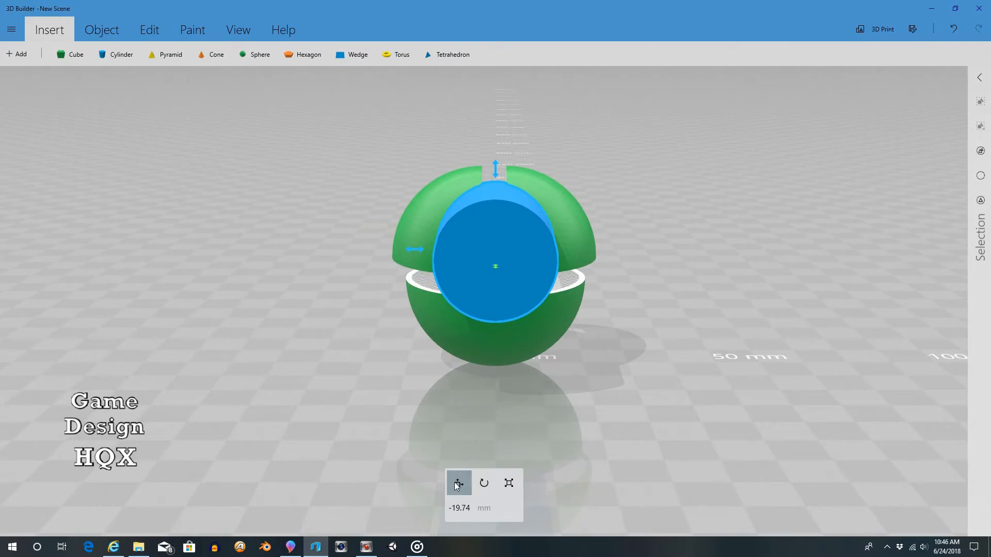
# Scale the cylinder down to about 15.7 mm and lengthen it backward through the sphere to about 31.3 mm
pyautogui.click(505, 492)
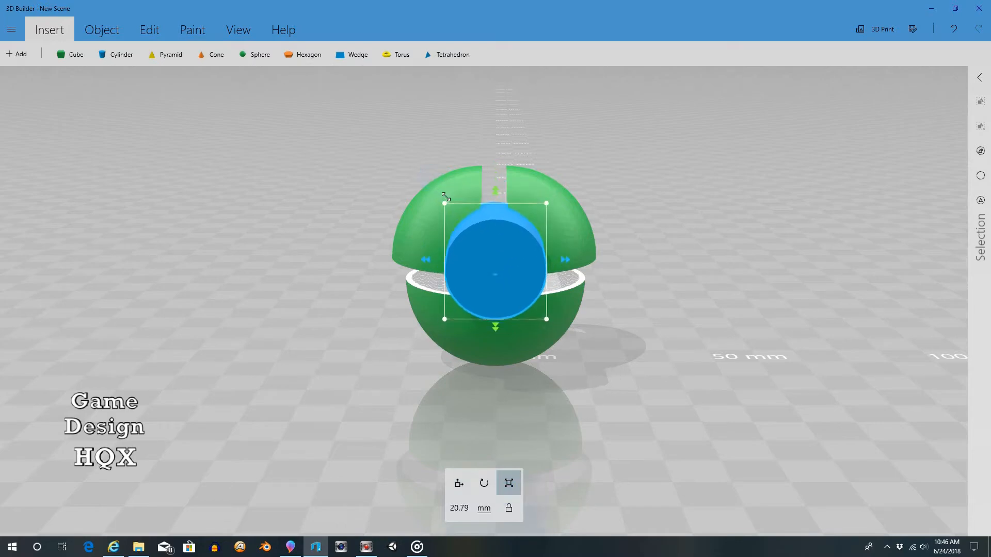
pyautogui.moveTo(446, 197); pyautogui.dragTo(459, 212)
pyautogui.moveTo(616, 178); pyautogui.dragTo(607, 308)
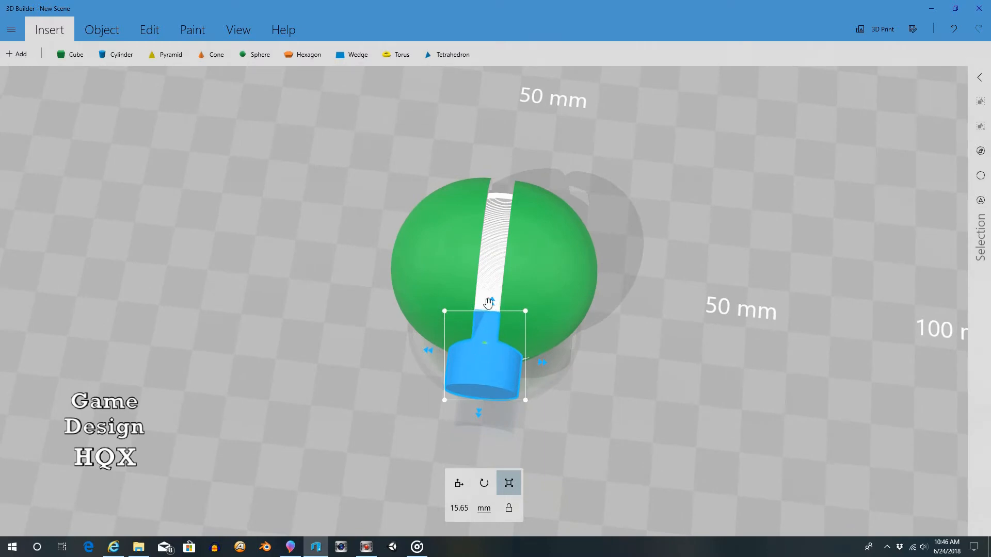
pyautogui.moveTo(491, 303); pyautogui.dragTo(518, 237)
pyautogui.moveTo(604, 354); pyautogui.dragTo(639, 200)
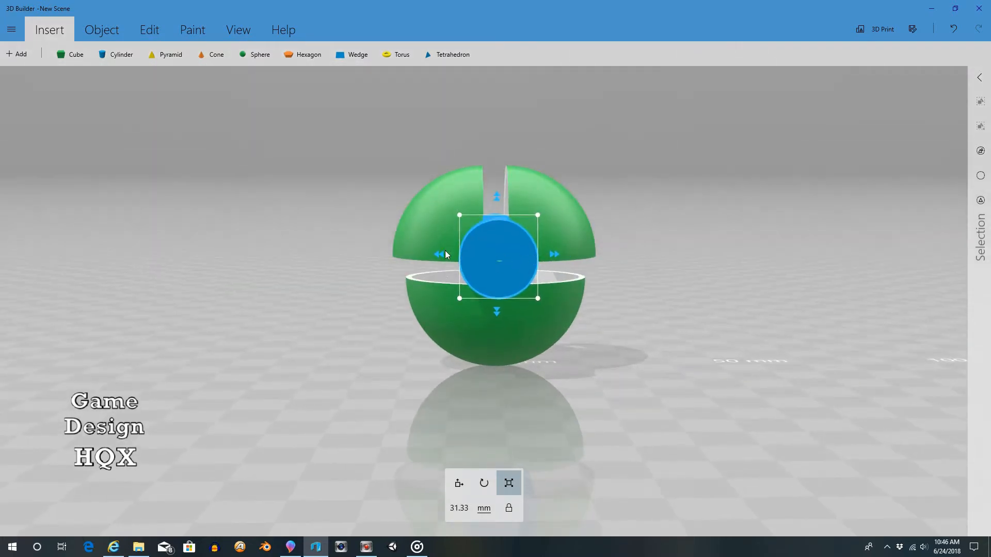
# Slim the cylinder's round profile to about 9.9 mm wide and 10.3 mm high
pyautogui.moveTo(440, 254); pyautogui.dragTo(469, 254)
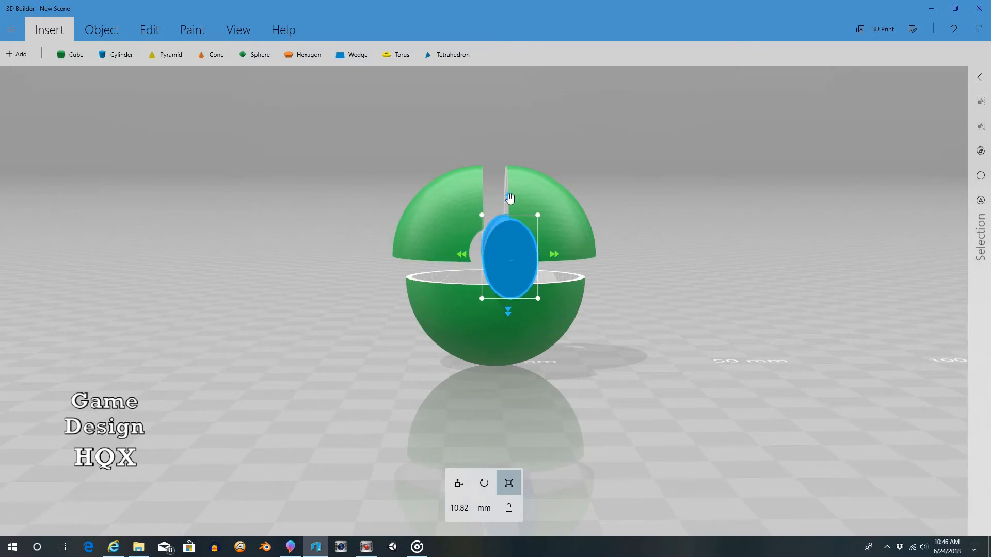
pyautogui.moveTo(510, 199); pyautogui.dragTo(510, 224)
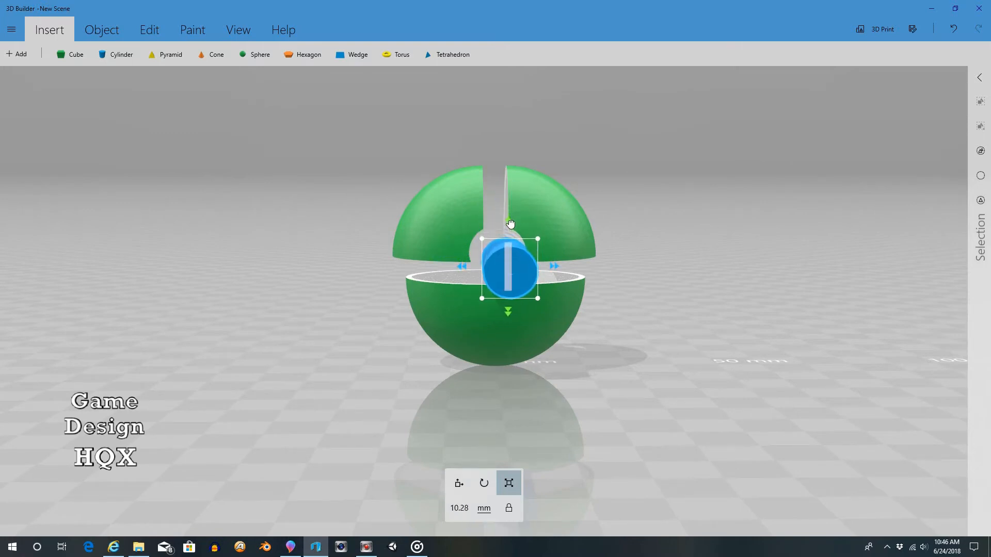
pyautogui.moveTo(461, 267); pyautogui.dragTo(471, 269)
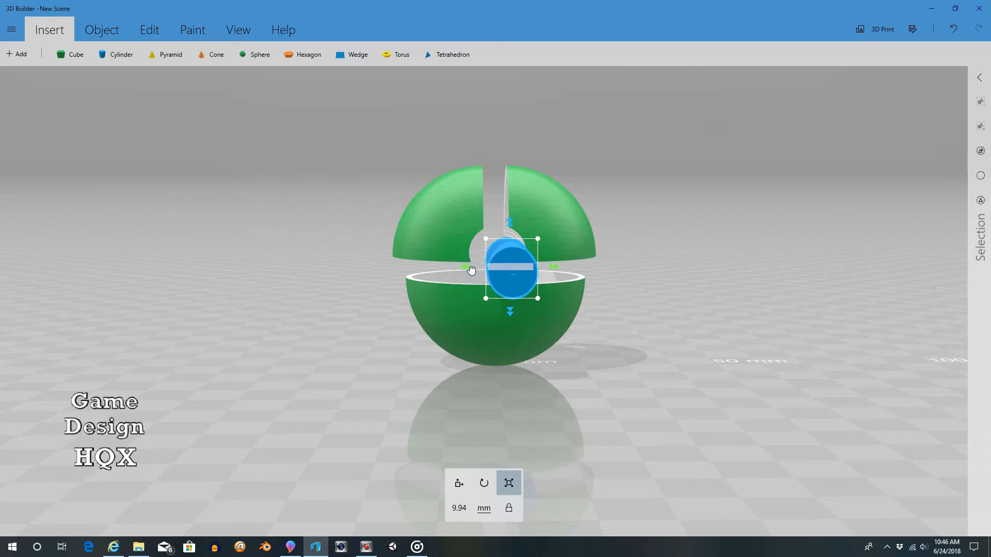
# Centre the cylinder sideways at 0 mm and raise it to about 26.5 mm so it sits in the round opening
pyautogui.click(458, 483)
pyautogui.moveTo(517, 266); pyautogui.dragTo(506, 267)
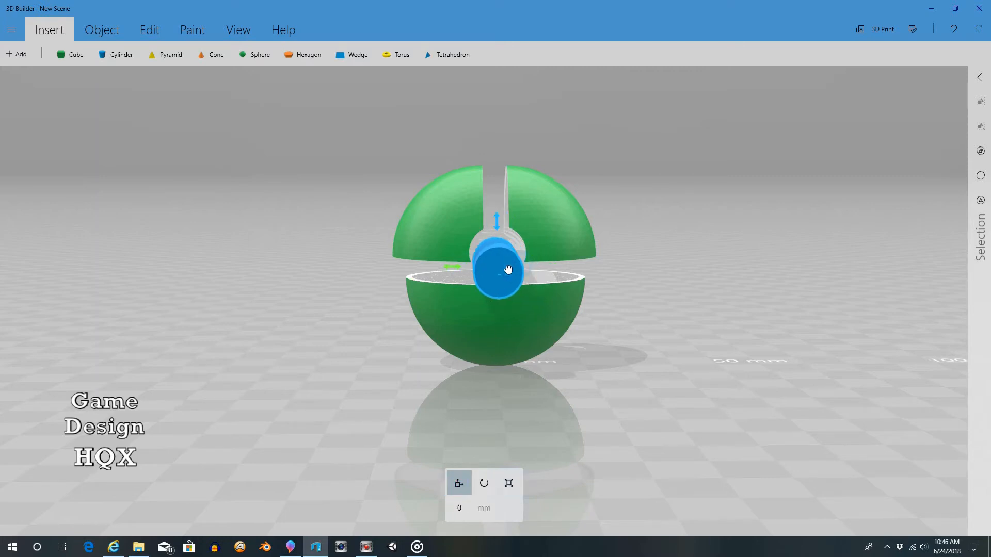
pyautogui.moveTo(498, 223); pyautogui.dragTo(497, 214)
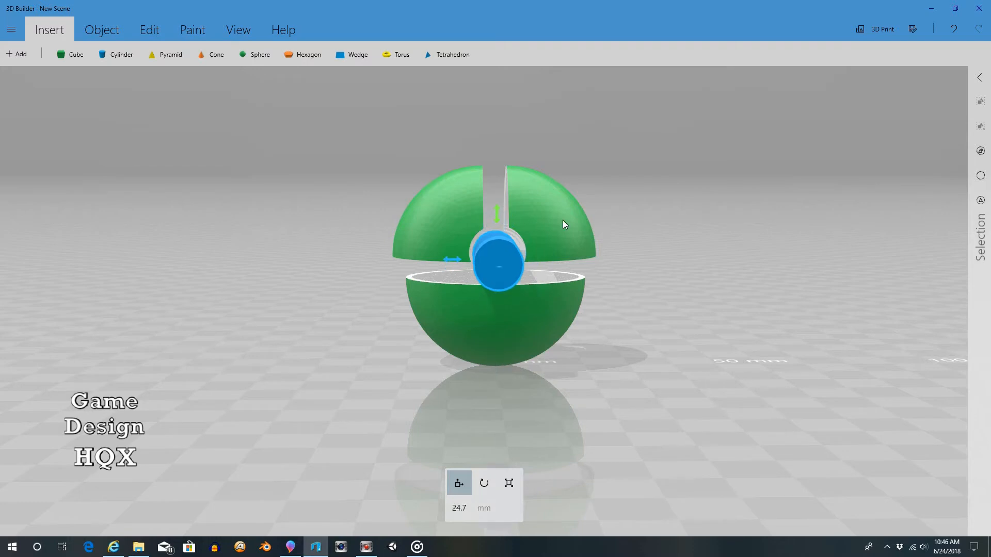
pyautogui.moveTo(601, 205)
pyautogui.mouseDown(button='right')
pyautogui.moveTo(599, 179)
pyautogui.moveTo(615, 194)
pyautogui.mouseUp(button='right')
pyautogui.moveTo(489, 222); pyautogui.dragTo(490, 218)
pyautogui.moveTo(618, 230)
pyautogui.mouseDown(button='right')
pyautogui.moveTo(619, 214)
pyautogui.moveTo(538, 216)
pyautogui.moveTo(628, 240)
pyautogui.mouseUp(button='right')
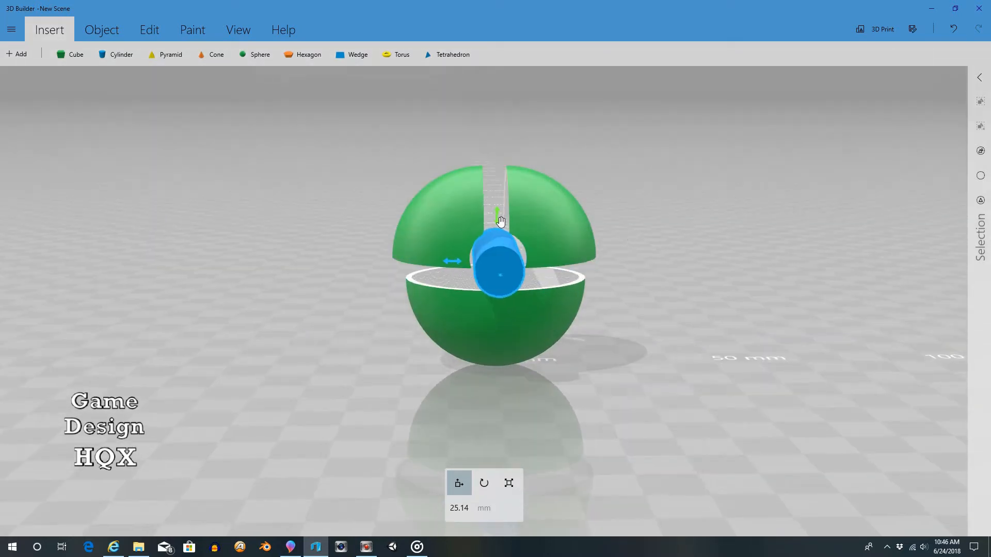
pyautogui.moveTo(499, 217); pyautogui.dragTo(500, 213)
pyautogui.moveTo(589, 213)
pyautogui.mouseDown(button='right')
pyautogui.moveTo(594, 206)
pyautogui.moveTo(582, 216)
pyautogui.mouseUp(button='right')
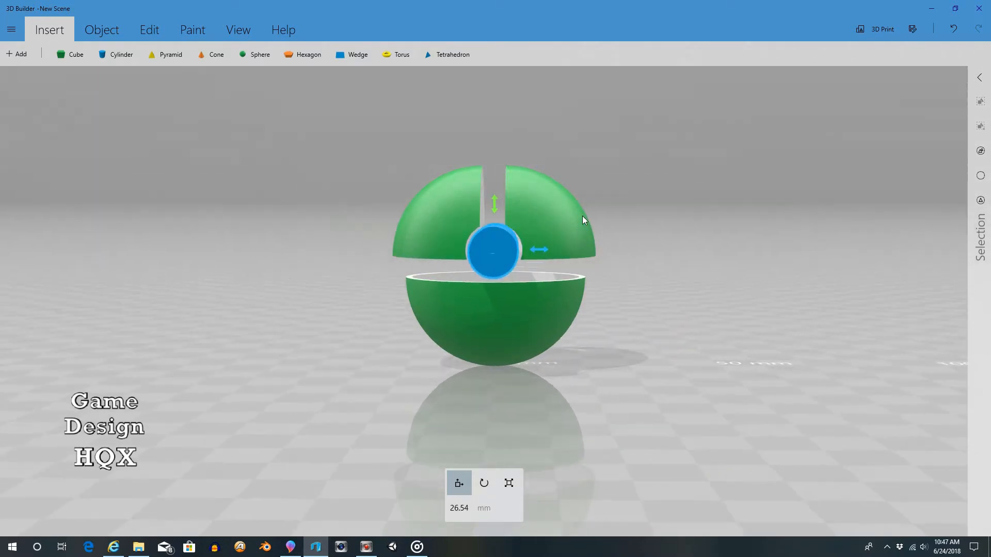
# Select both upper quarters together with the cylinder using sticky selection and lower them to about 30.4 mm
pyautogui.click(546, 247)
pyautogui.click(479, 214)
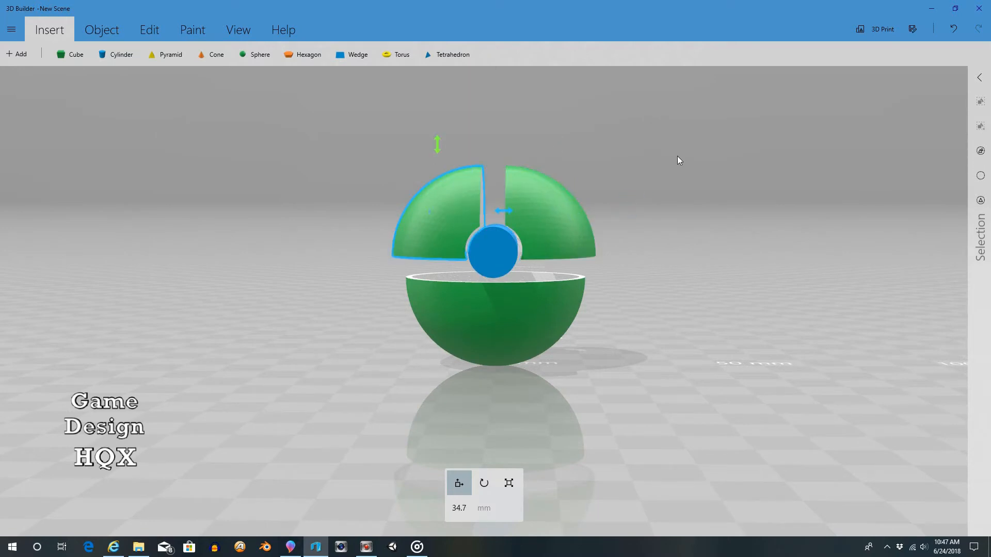
pyautogui.moveTo(677, 156)
pyautogui.mouseDown(button='right')
pyautogui.moveTo(720, 171)
pyautogui.moveTo(701, 177)
pyautogui.moveTo(673, 167)
pyautogui.mouseUp(button='right')
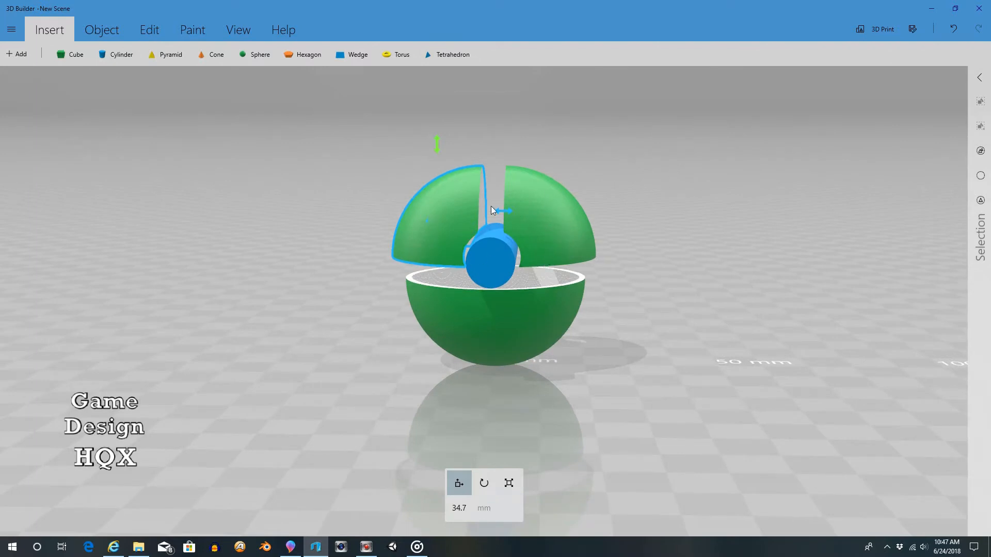
pyautogui.click(980, 201)
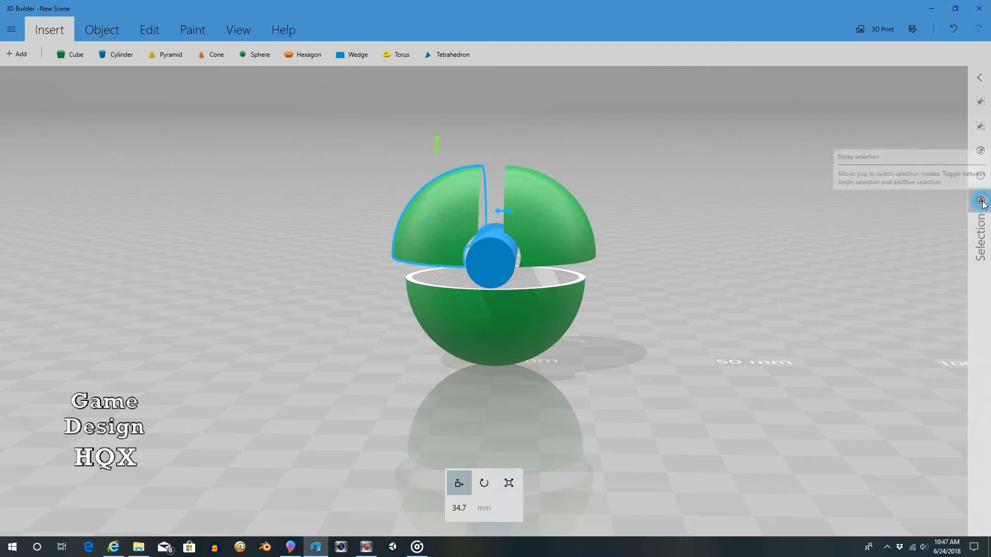
pyautogui.keyDown('ctrl'); pyautogui.click(544, 208); pyautogui.keyUp('ctrl')
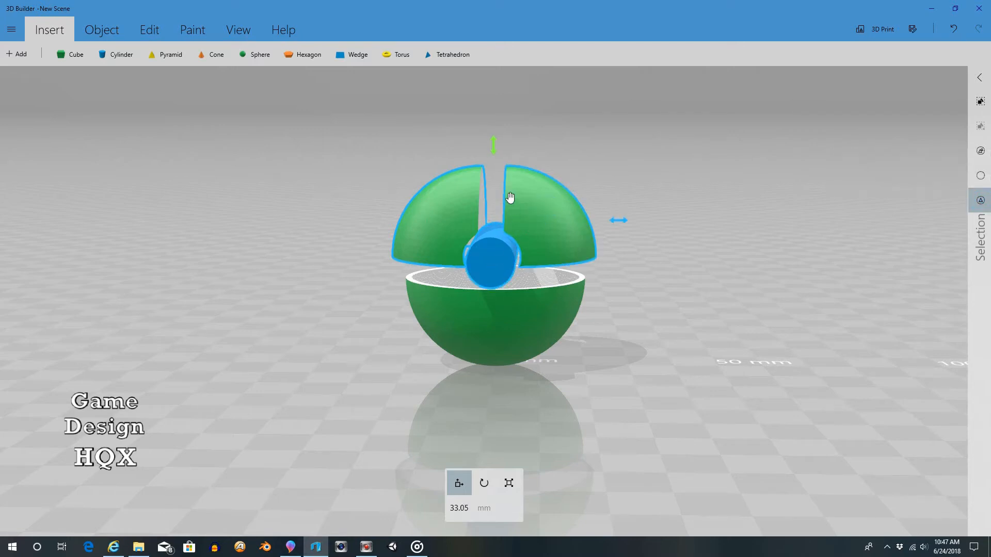
pyautogui.moveTo(495, 149); pyautogui.dragTo(494, 153)
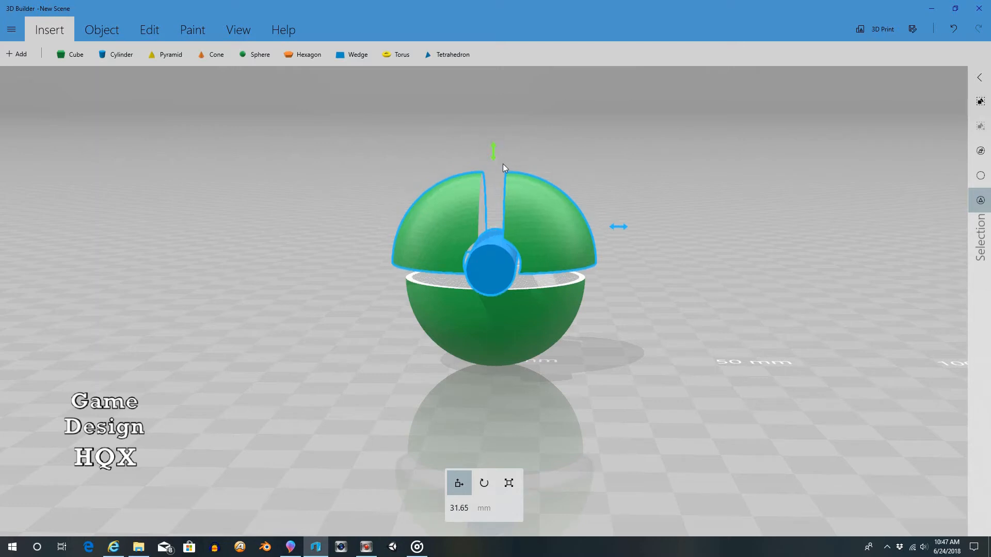
pyautogui.moveTo(496, 154); pyautogui.dragTo(494, 161)
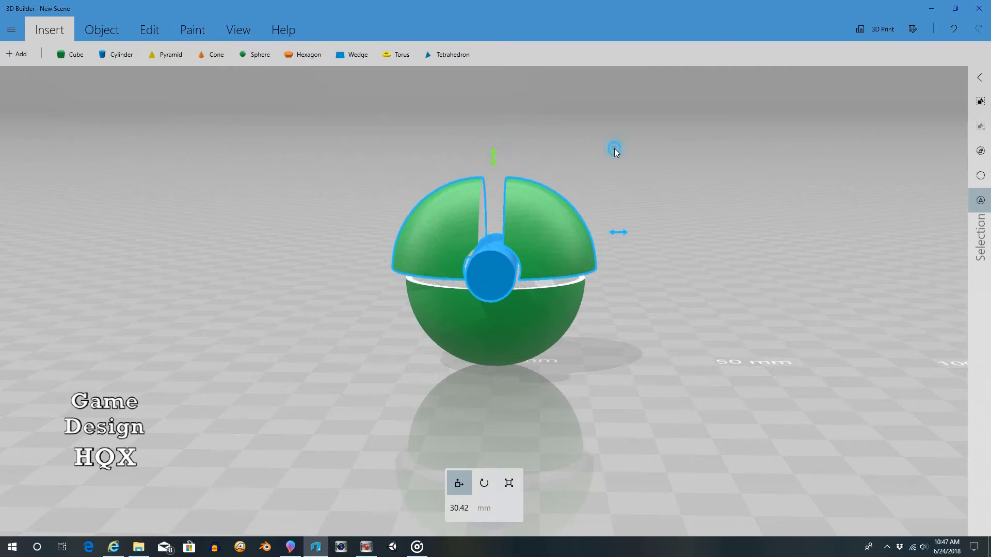
# Try lowering the selected quarters and cylinder to about 24.2 mm, and undo that move
pyautogui.moveTo(589, 149); pyautogui.dragTo(496, 163, button='right')
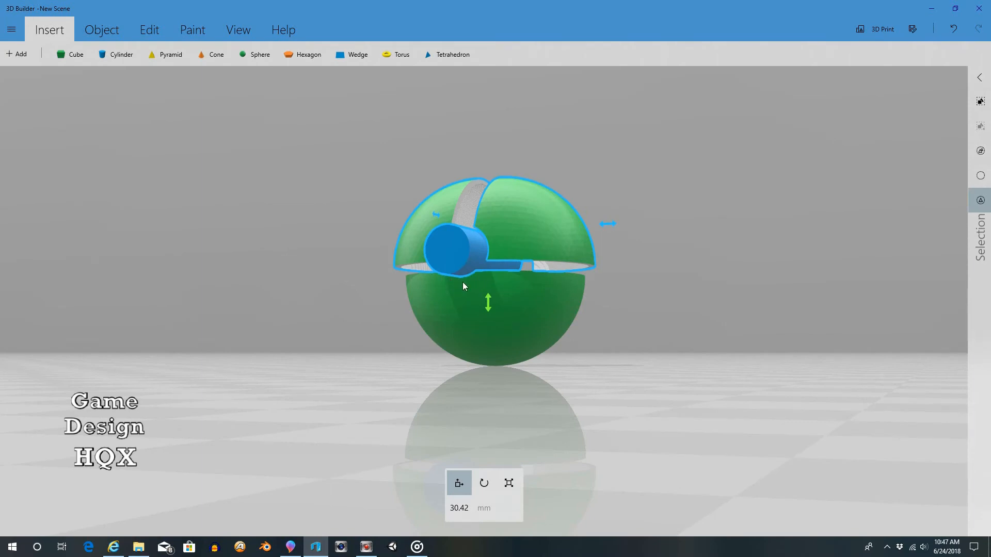
pyautogui.moveTo(579, 265); pyautogui.dragTo(684, 292)
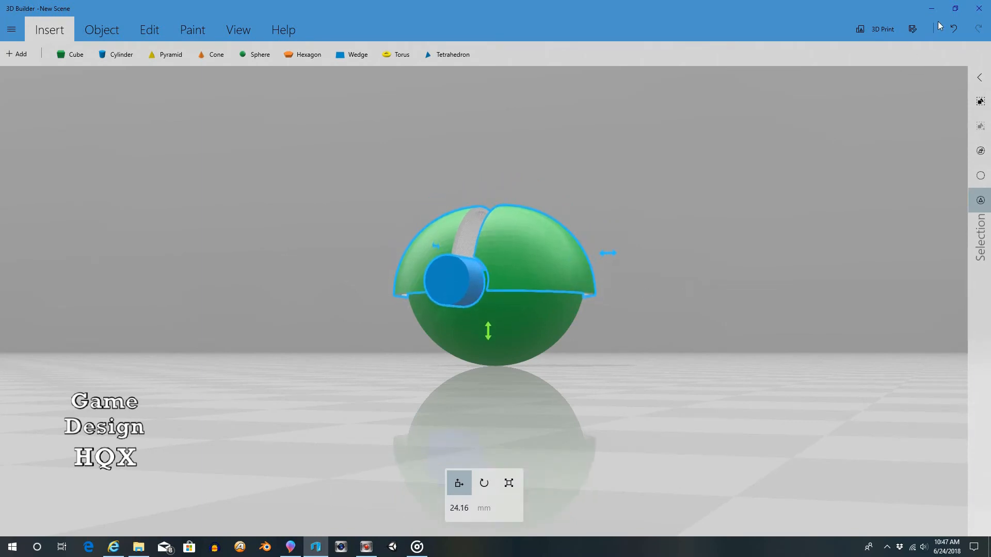
pyautogui.click(953, 29)
pyautogui.moveTo(647, 241); pyautogui.dragTo(745, 241, button='right')
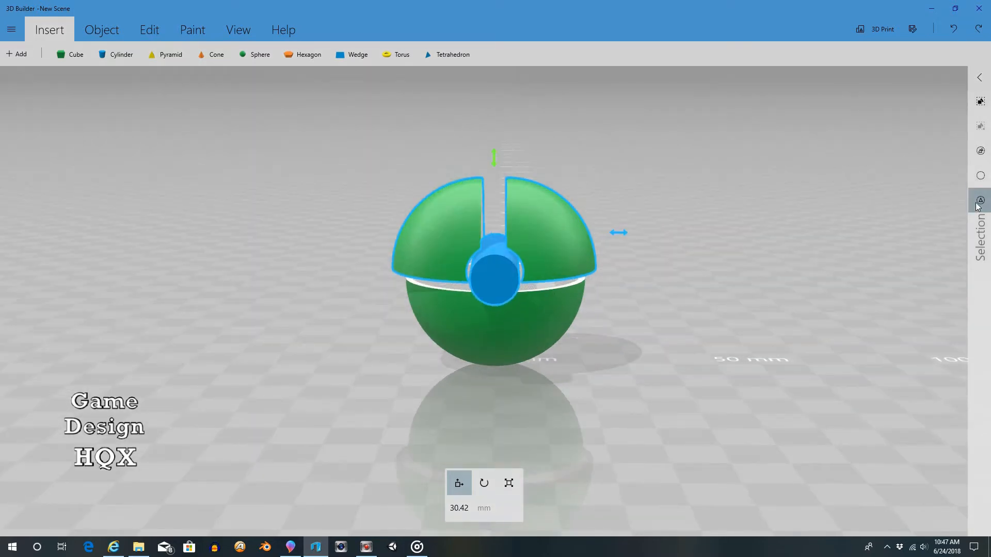
# Select only the central cylinder and shrink its width and height slightly, to about 9.4 mm high
pyautogui.click(983, 179)
pyautogui.click(489, 278)
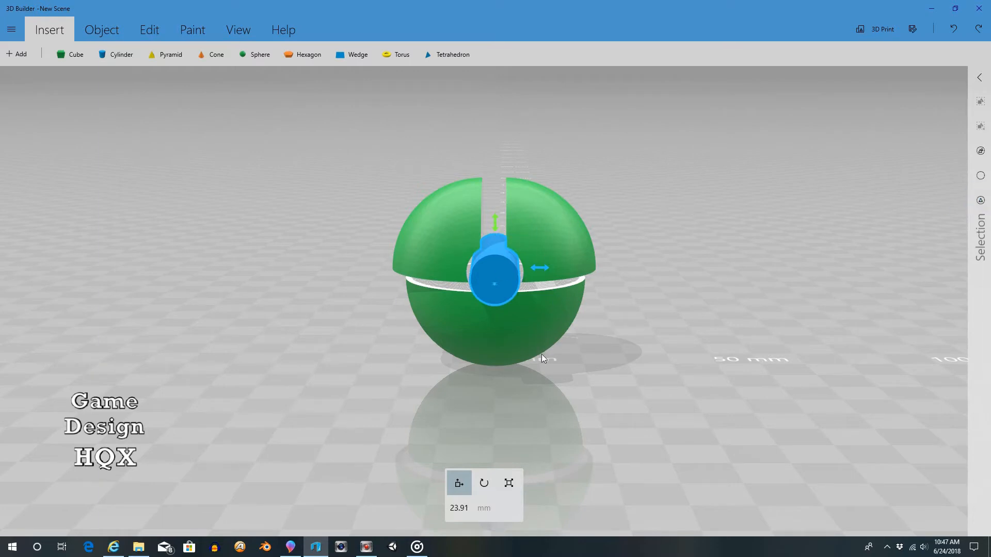
pyautogui.moveTo(541, 353); pyautogui.dragTo(546, 352)
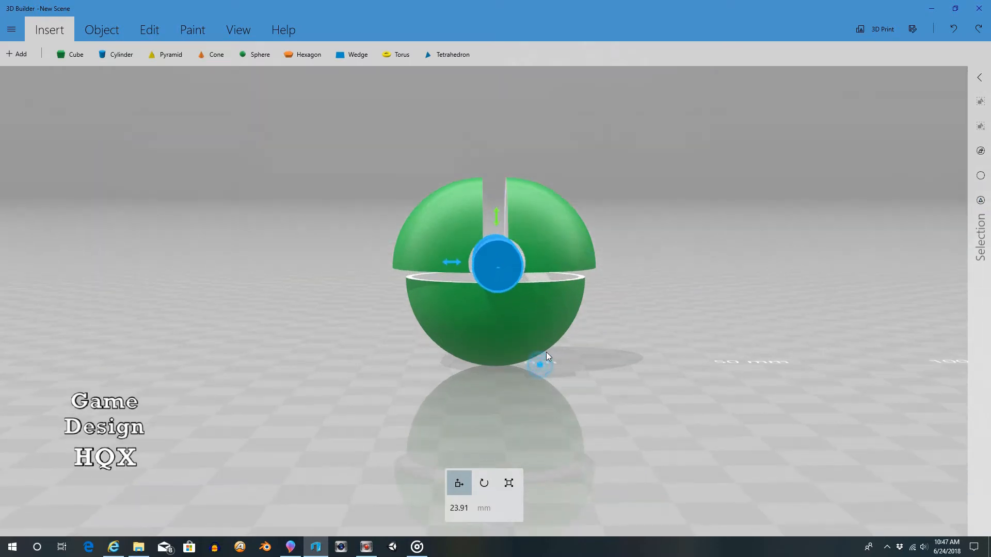
pyautogui.click(509, 484)
pyautogui.moveTo(453, 264); pyautogui.dragTo(457, 265)
pyautogui.moveTo(502, 222); pyautogui.dragTo(500, 227)
pyautogui.click(458, 483)
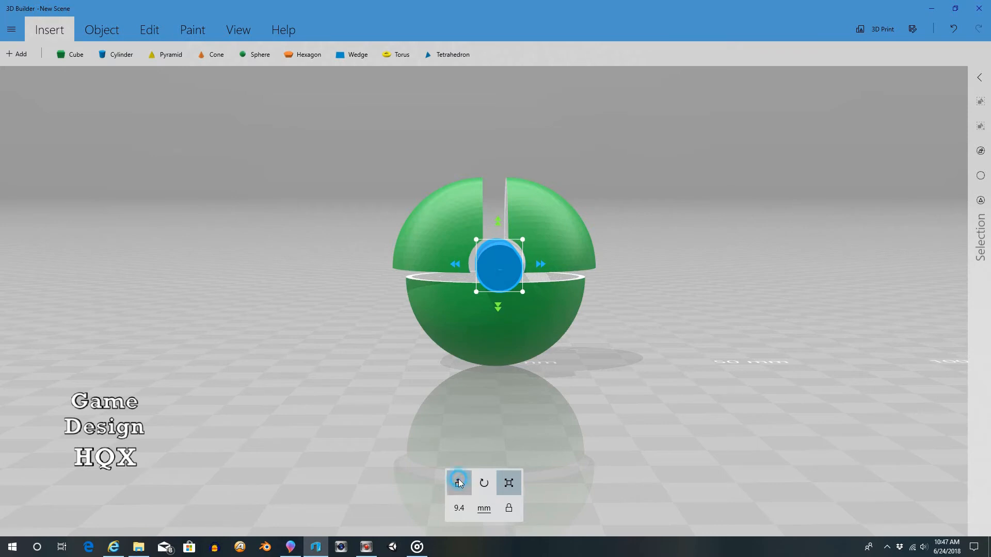
# Position the central cylinder at 0 mm sideways and about 24.7 mm up, and shrink it evenly to about 8.84 mm high
pyautogui.moveTo(455, 266); pyautogui.dragTo(457, 266)
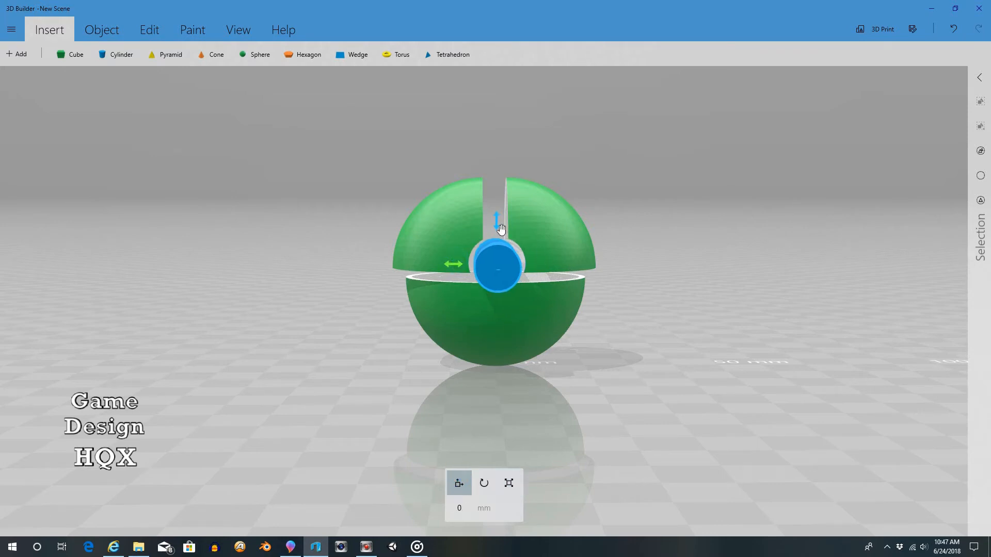
pyautogui.moveTo(504, 222); pyautogui.dragTo(497, 223)
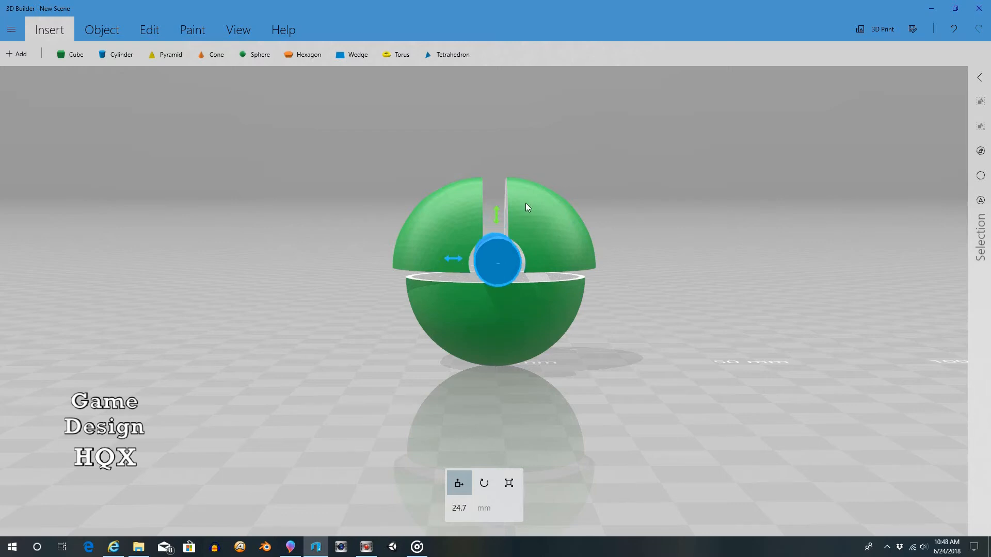
pyautogui.moveTo(528, 192)
pyautogui.mouseDown(button='right')
pyautogui.moveTo(503, 192)
pyautogui.moveTo(522, 185)
pyautogui.moveTo(567, 226)
pyautogui.moveTo(593, 229)
pyautogui.moveTo(519, 203)
pyautogui.mouseUp(button='right')
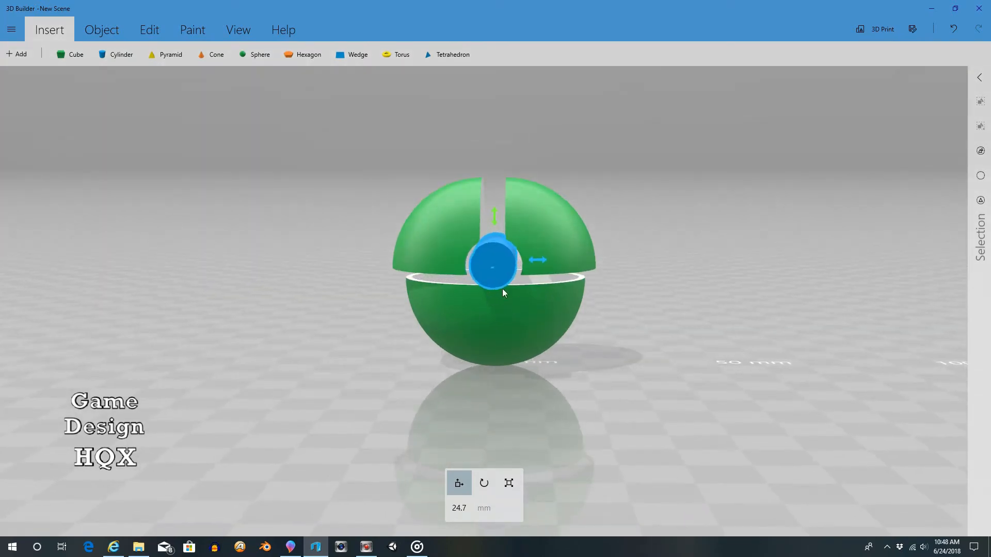
pyautogui.moveTo(610, 339)
pyautogui.mouseDown(button='right')
pyautogui.moveTo(551, 317)
pyautogui.moveTo(534, 326)
pyautogui.moveTo(621, 353)
pyautogui.moveTo(628, 339)
pyautogui.mouseUp(button='right')
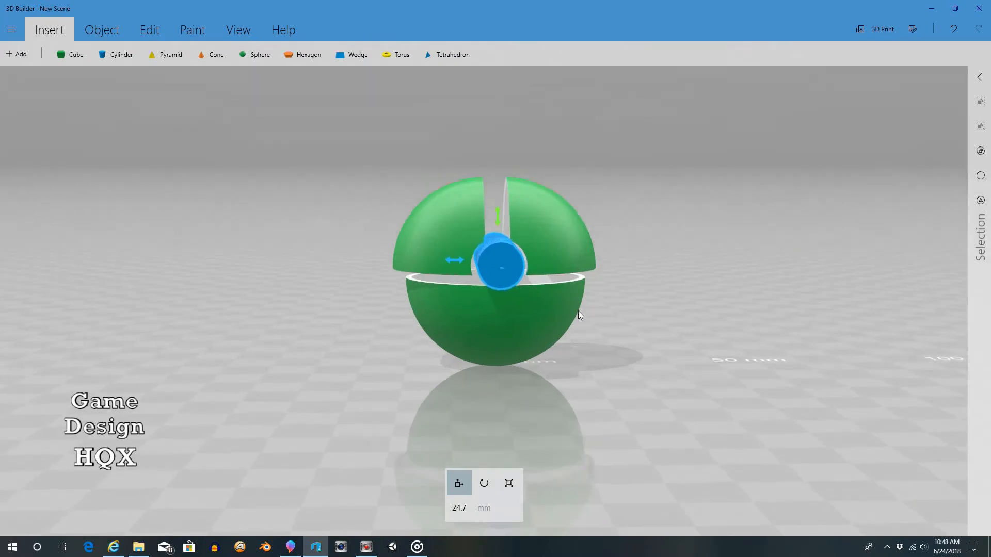
pyautogui.click(508, 483)
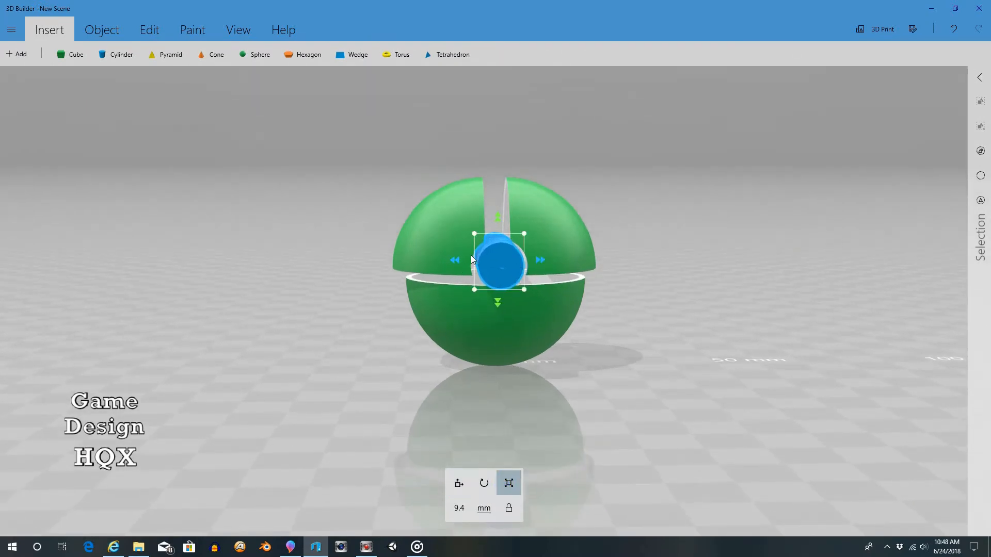
pyautogui.moveTo(474, 234); pyautogui.dragTo(478, 234)
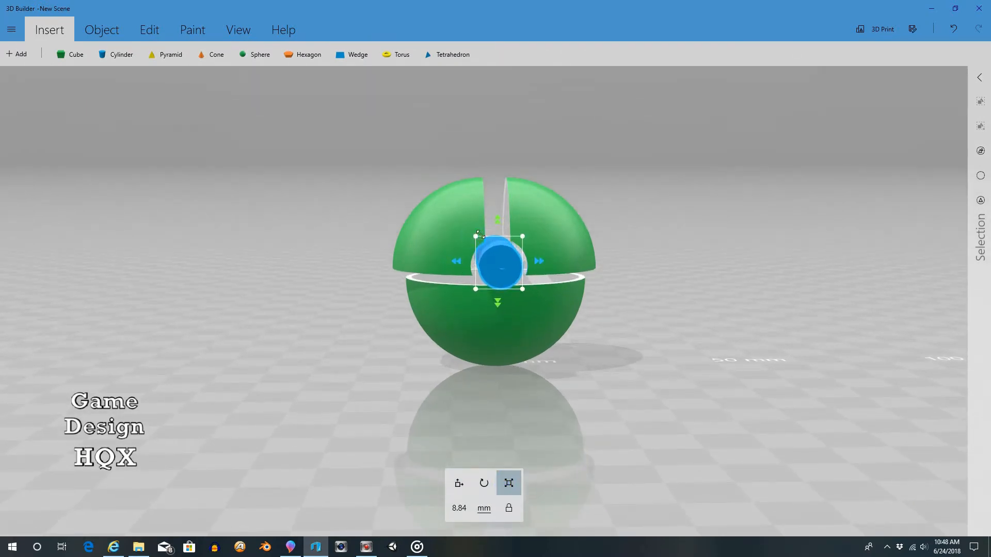
# Move the two upper quarters slightly closer together to narrow the gap, placing the left one at about -12.13 mm sideways
pyautogui.click(459, 483)
pyautogui.moveTo(607, 321); pyautogui.dragTo(609, 353)
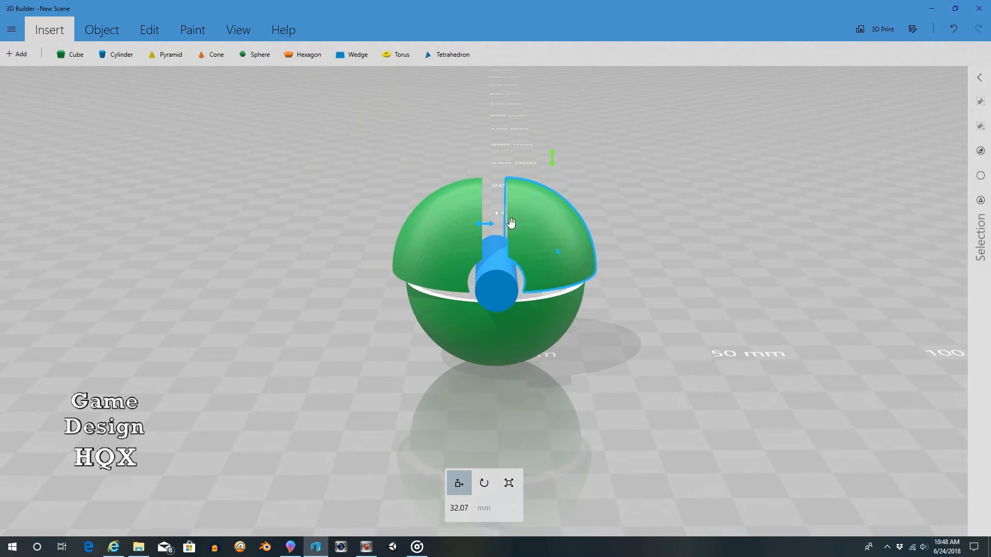
pyautogui.moveTo(488, 226); pyautogui.dragTo(511, 228)
pyautogui.click(459, 227)
pyautogui.moveTo(603, 261); pyautogui.dragTo(678, 275)
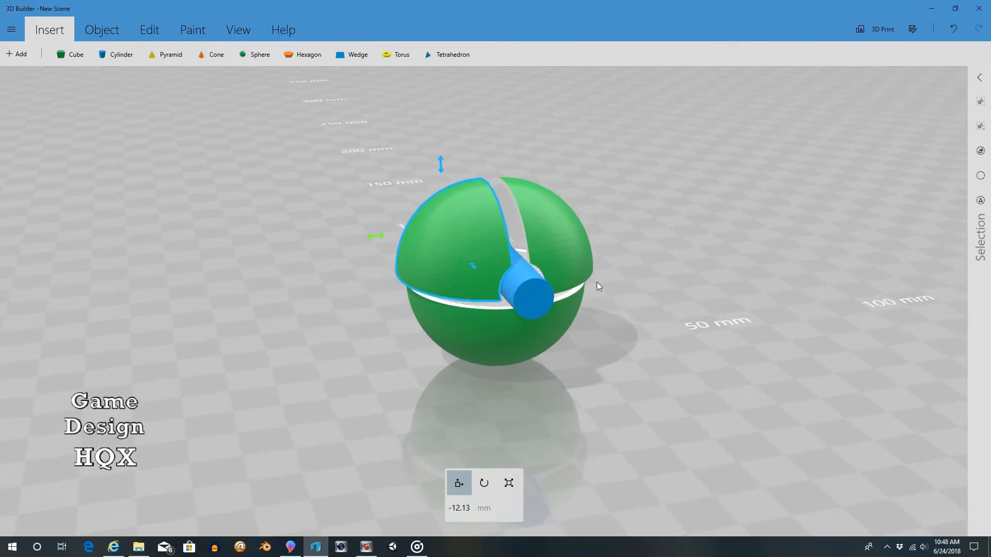
pyautogui.moveTo(591, 249); pyautogui.dragTo(650, 309)
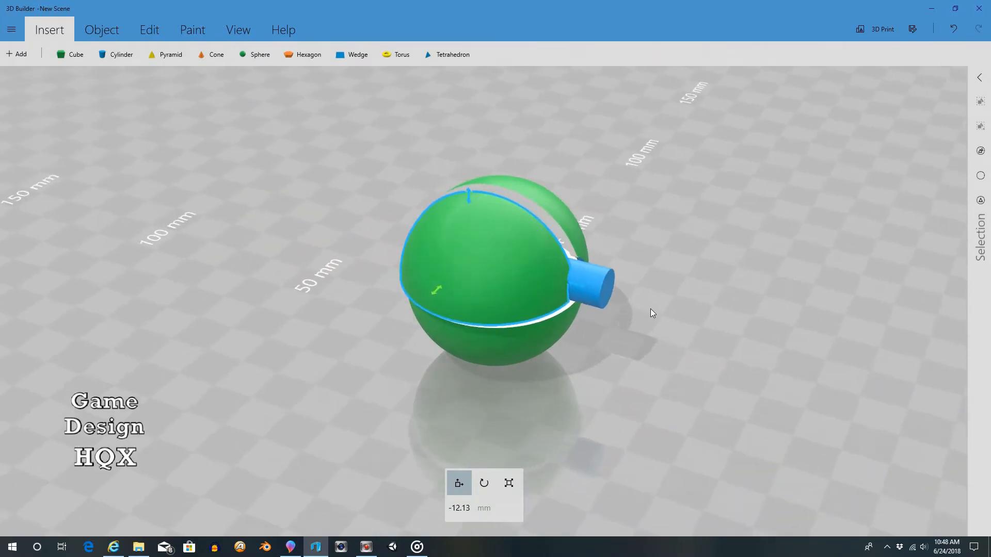
# Slide the central cylinder outward through the front opening to a depth position of about -17.65 mm
pyautogui.click(602, 292)
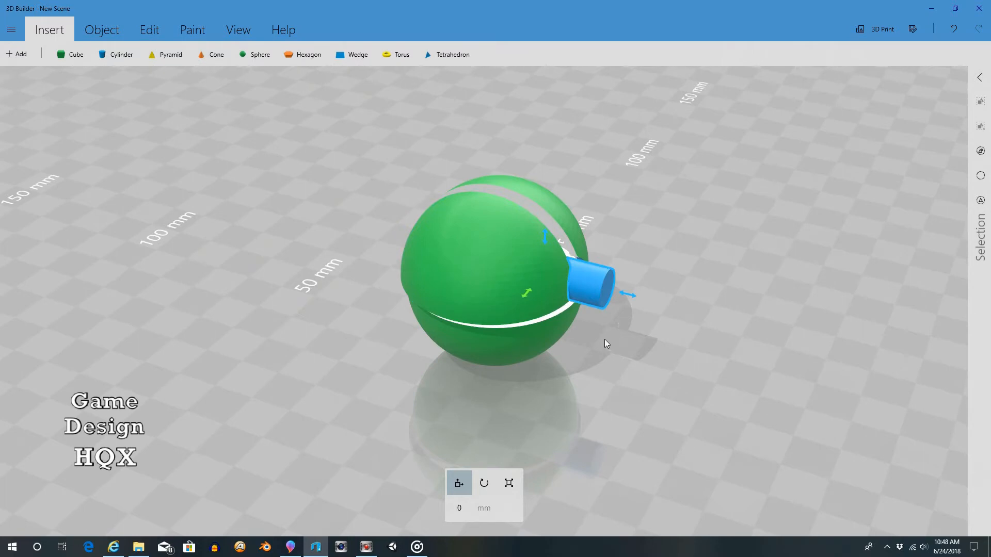
pyautogui.moveTo(627, 297); pyautogui.dragTo(656, 303)
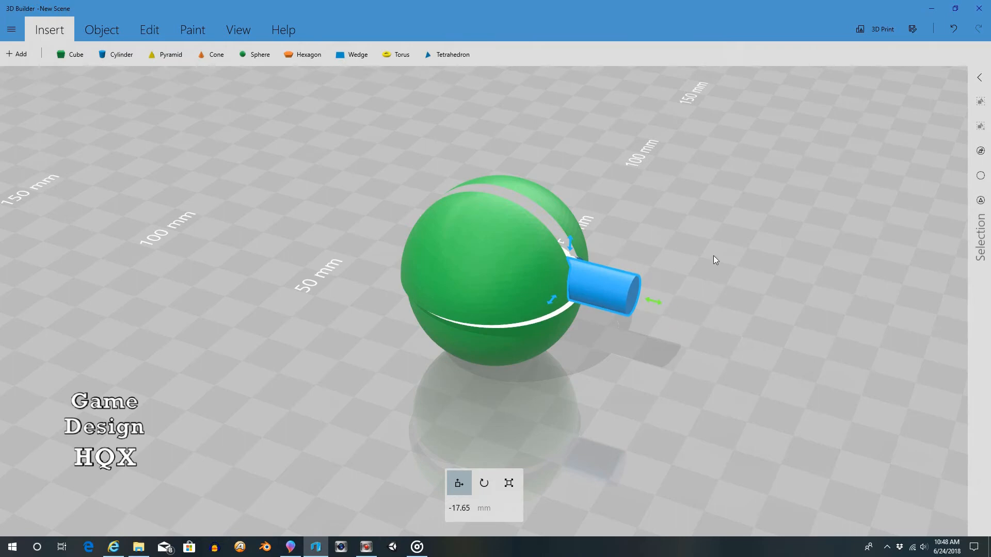
pyautogui.moveTo(709, 255); pyautogui.dragTo(447, 221)
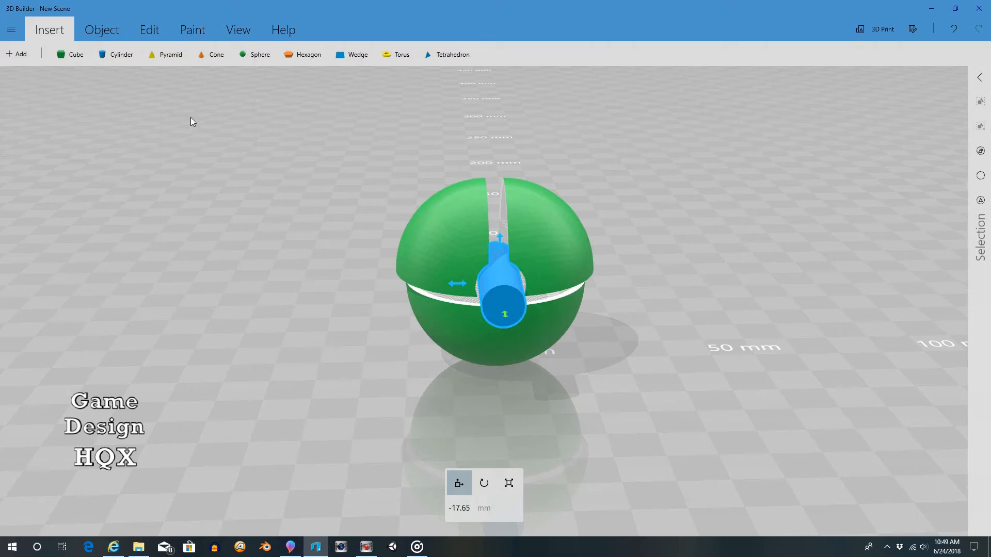
# Duplicate the cylinder and reshape the copy into a short, wide disc about 6.17 mm deep and 13.64 mm high
pyautogui.click(107, 31)
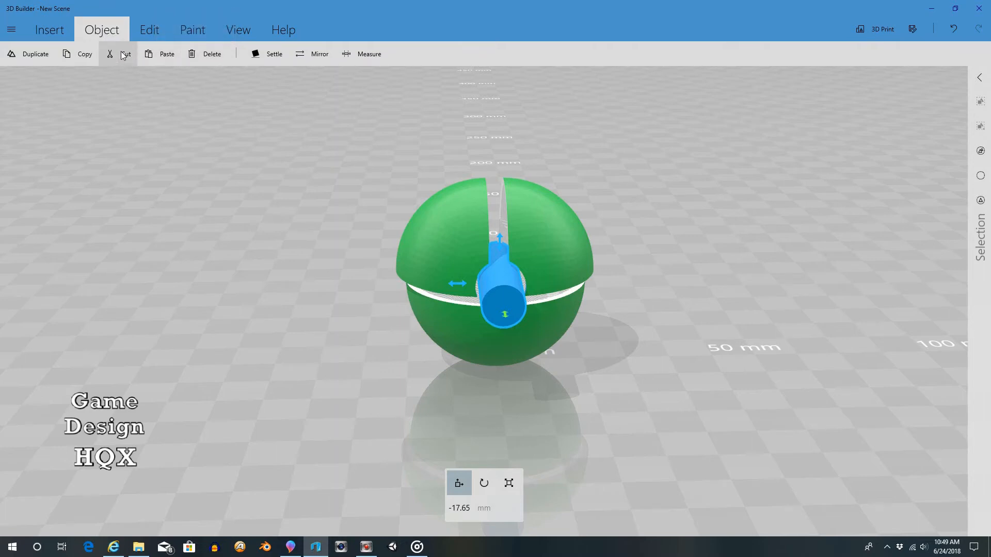
pyautogui.click(30, 55)
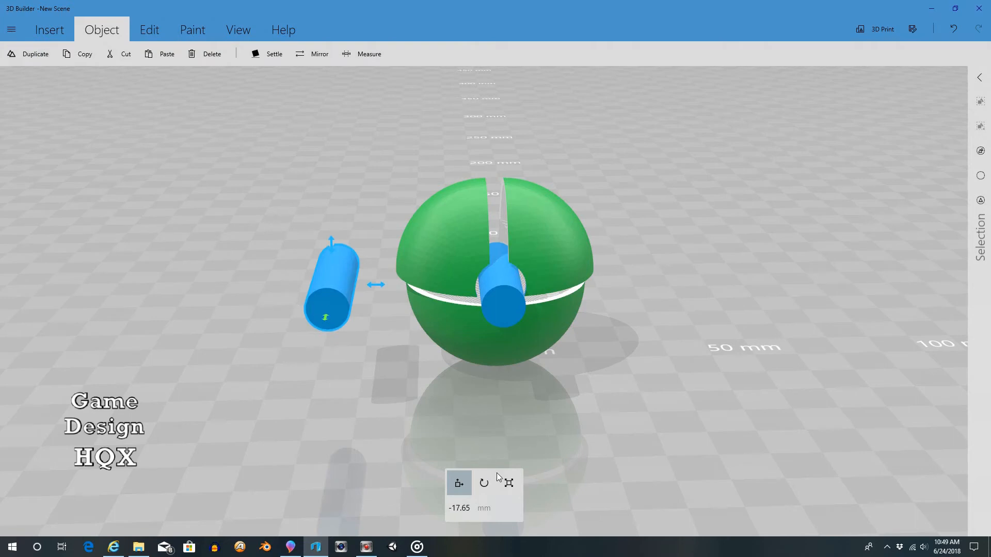
pyautogui.moveTo(400, 222); pyautogui.dragTo(407, 348)
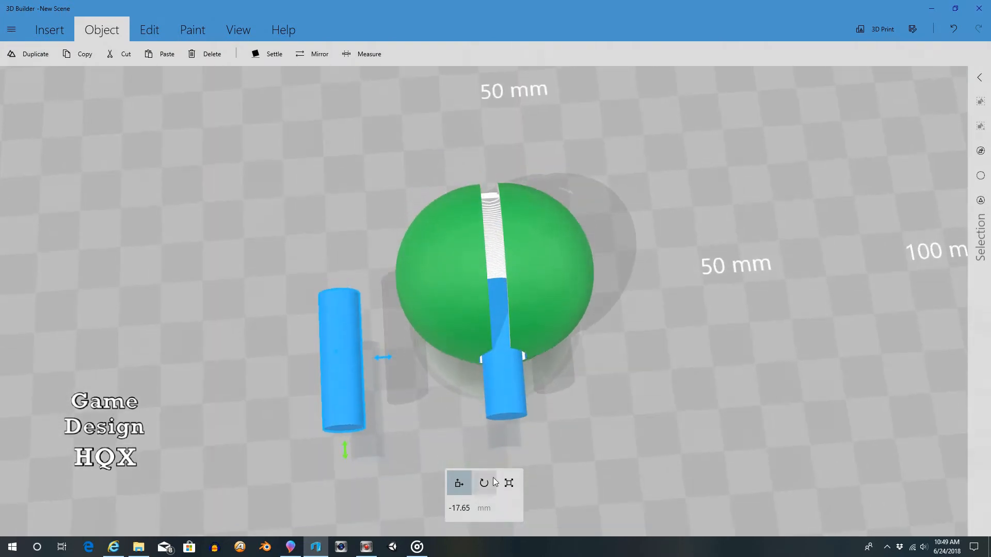
pyautogui.click(508, 483)
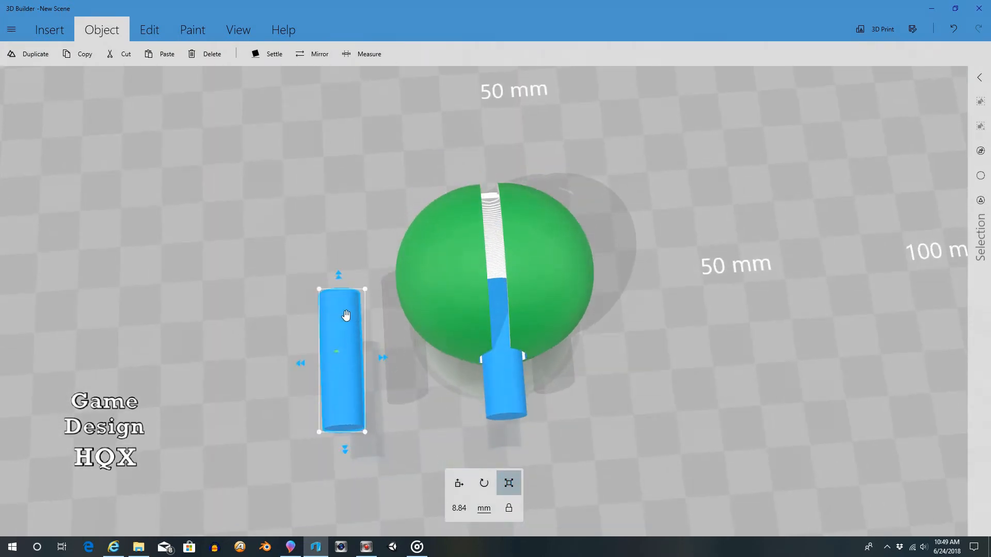
pyautogui.moveTo(337, 271); pyautogui.dragTo(376, 231)
pyautogui.moveTo(398, 173); pyautogui.dragTo(389, 353)
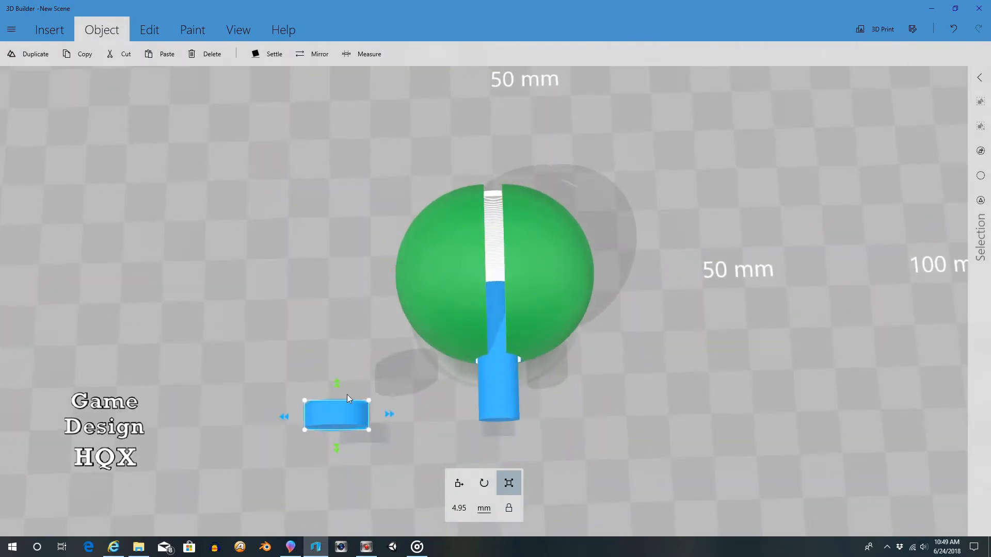
pyautogui.moveTo(341, 392); pyautogui.dragTo(385, 228)
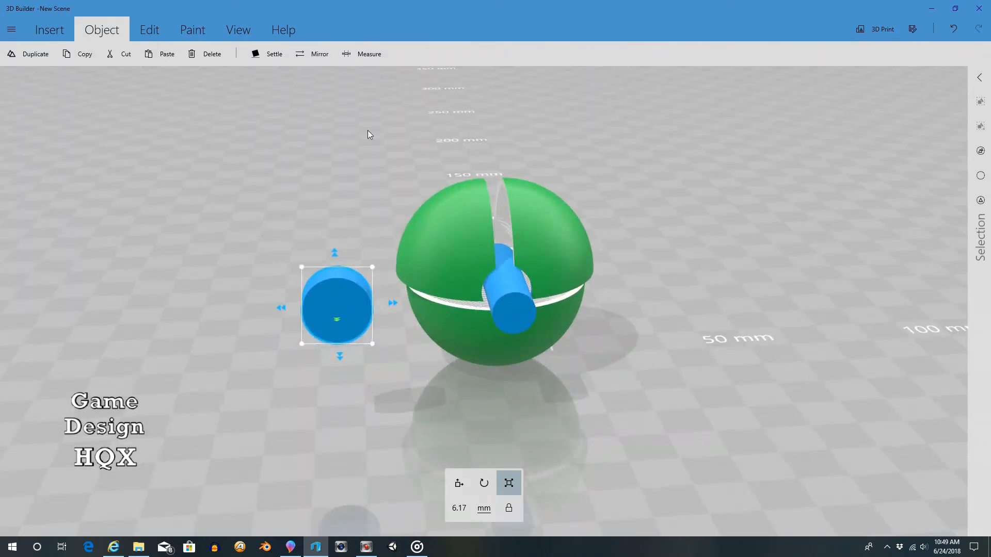
# Hollow the short disc with a minimal wall thickness of 1 mm
pyautogui.click(149, 30)
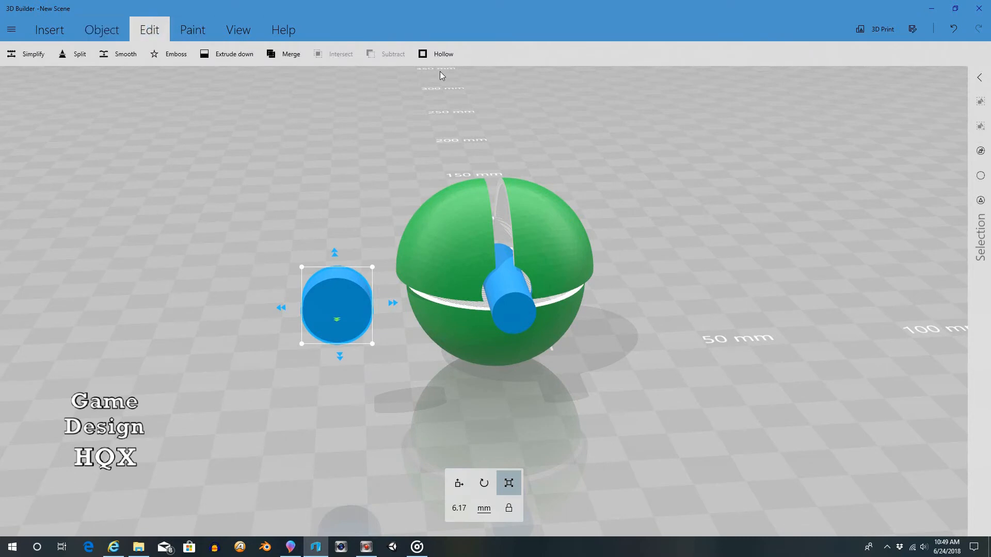
pyautogui.click(444, 54)
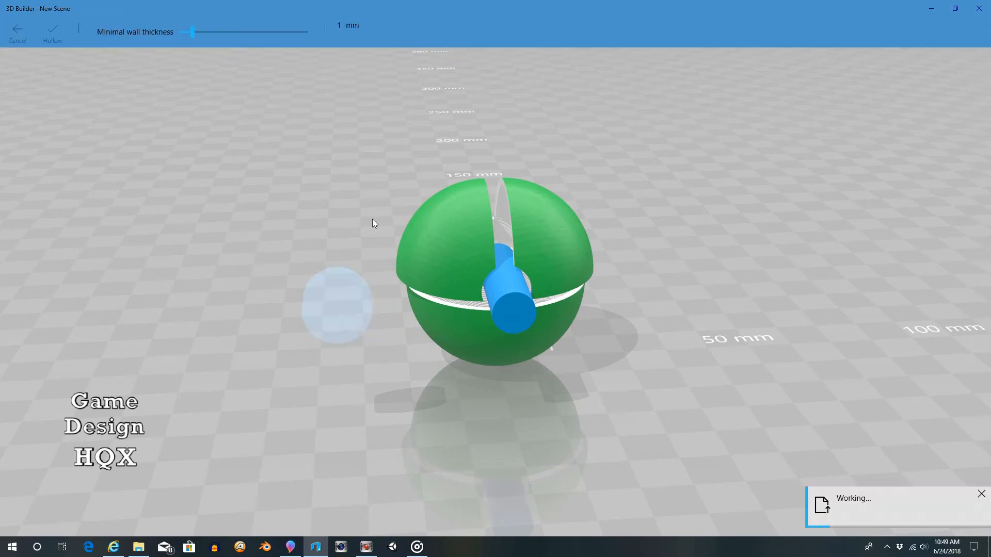
pyautogui.moveTo(369, 230); pyautogui.dragTo(371, 183, button='right')
pyautogui.click(59, 36)
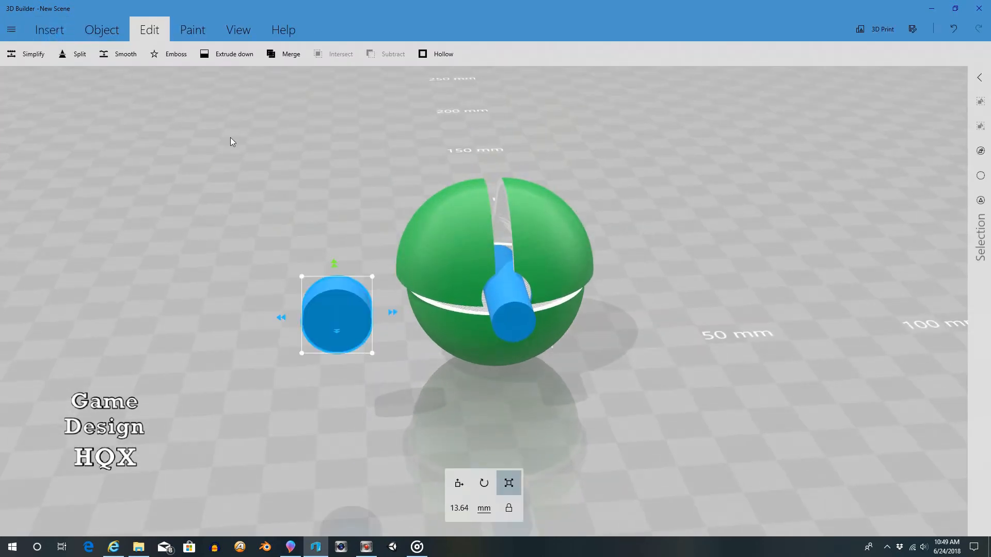
# Start splitting the hollow disc and rotate the cutting plane to -90 degrees, parallel to the disc's round face
pyautogui.click(72, 55)
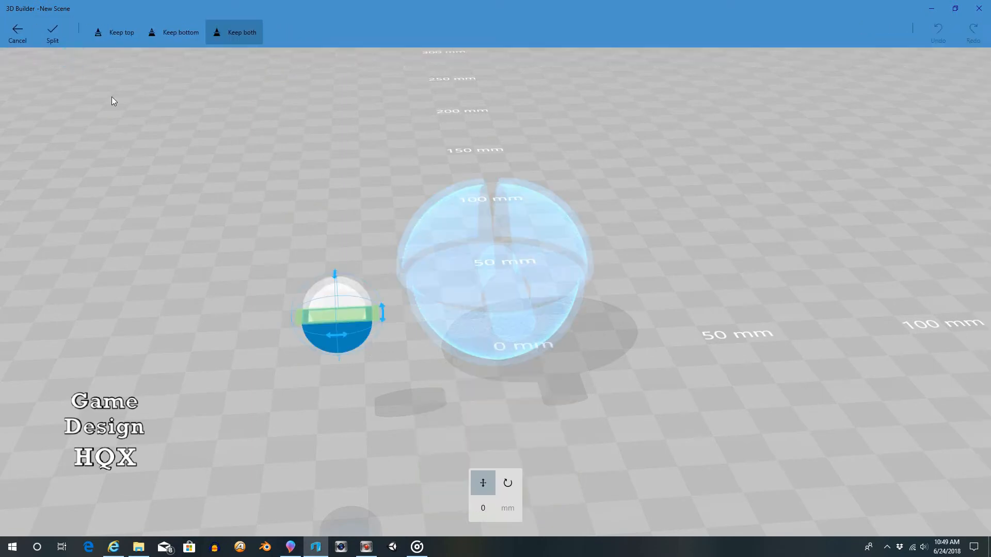
pyautogui.click(507, 483)
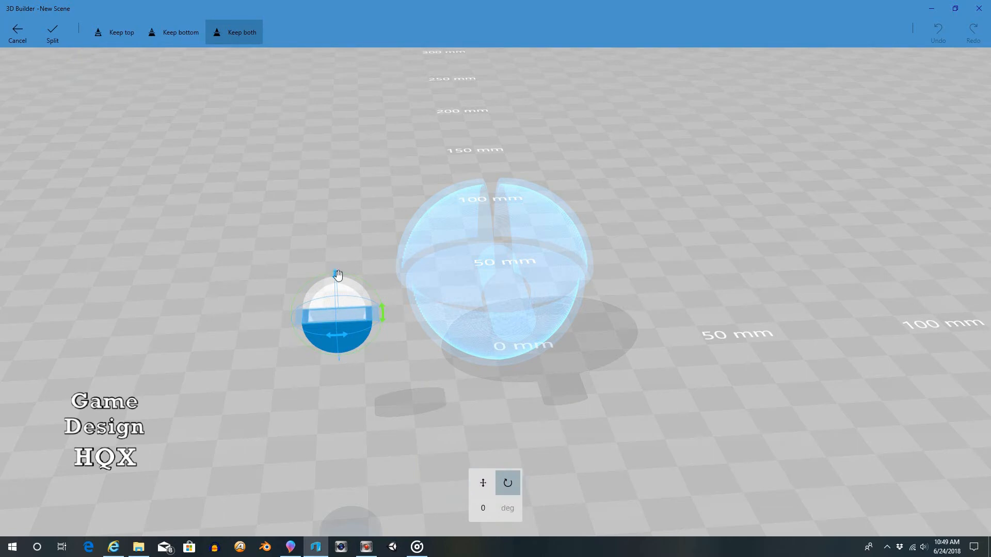
pyautogui.moveTo(334, 273); pyautogui.dragTo(355, 188)
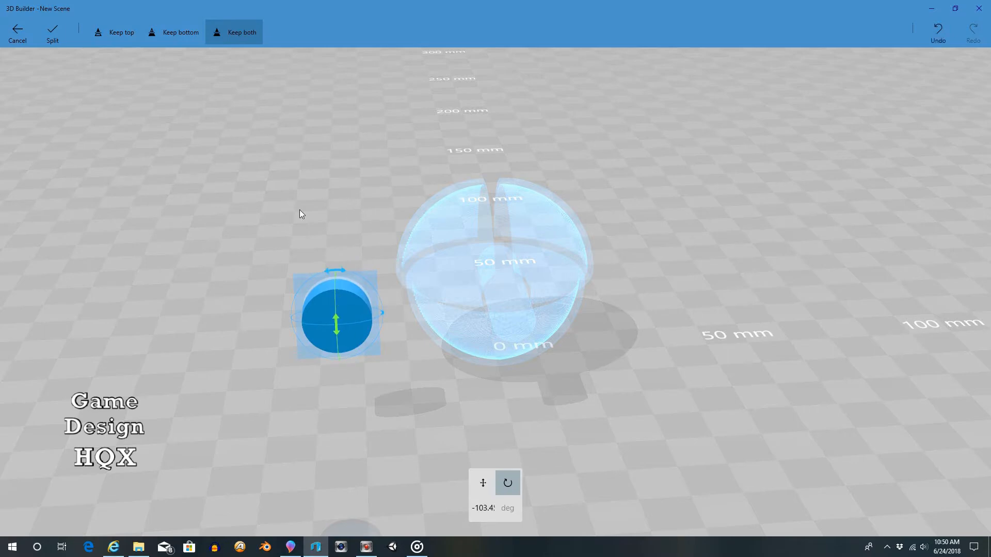
pyautogui.moveTo(261, 217); pyautogui.dragTo(674, 157, button='right')
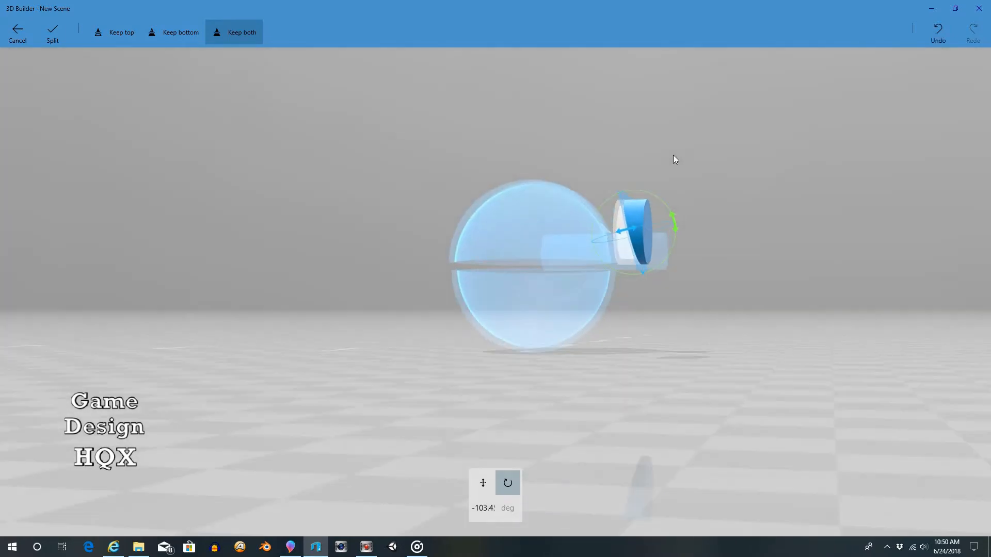
pyautogui.moveTo(673, 224); pyautogui.dragTo(674, 233)
pyautogui.moveTo(674, 233); pyautogui.dragTo(327, 254, button='right')
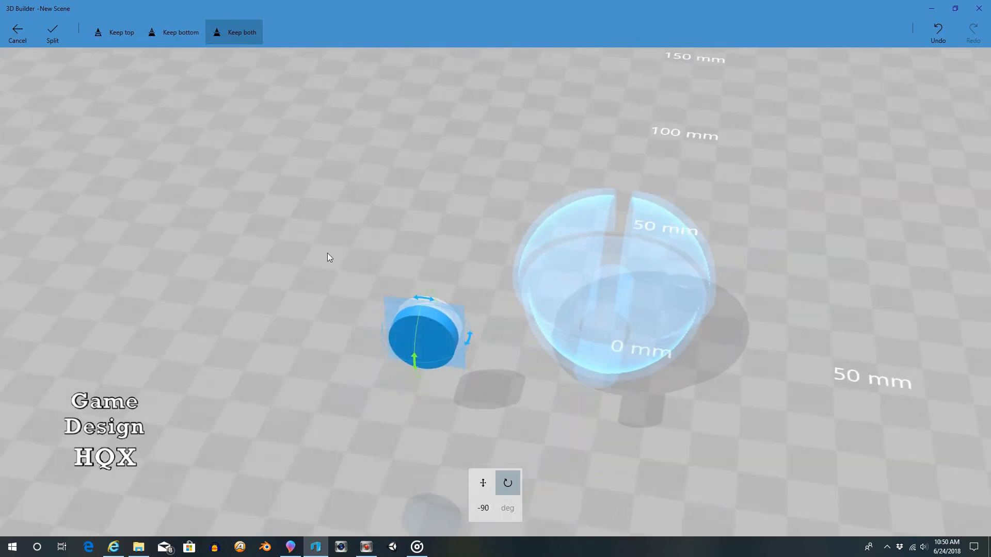
# Keep only the top part of the disc, offset the cutting plane to 0.64 mm, and apply the split to leave a ring
pyautogui.click(111, 32)
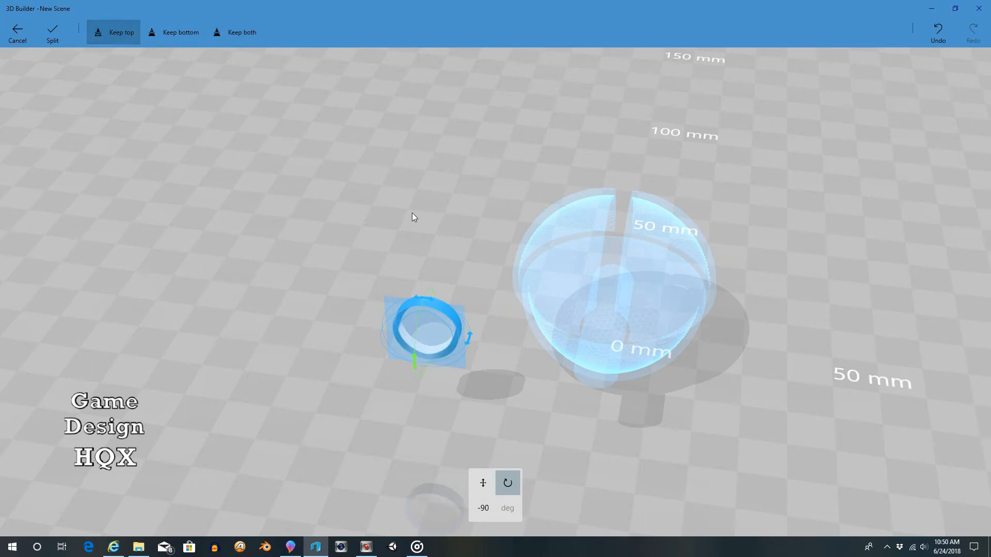
pyautogui.moveTo(413, 214); pyautogui.dragTo(249, 261, button='right')
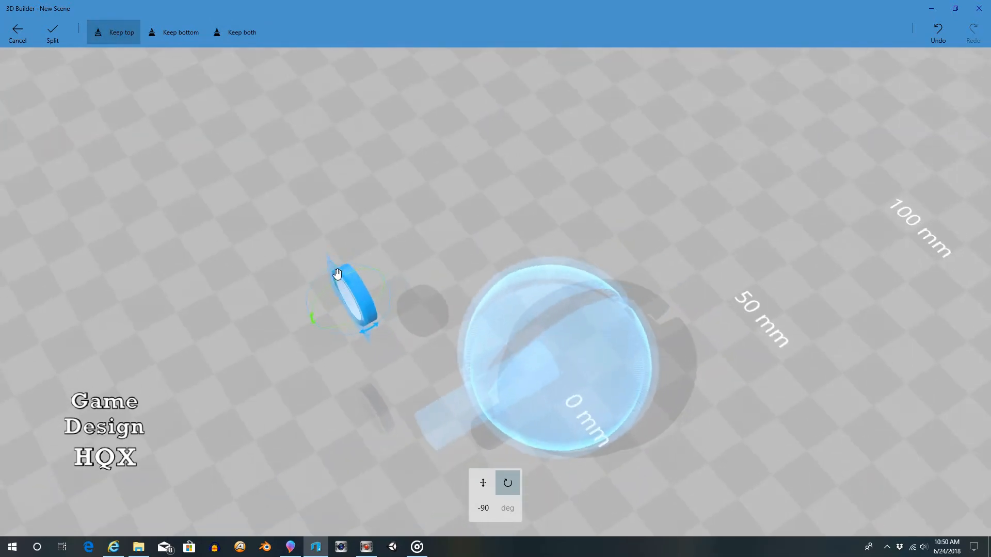
pyautogui.moveTo(337, 272); pyautogui.dragTo(334, 273)
pyautogui.moveTo(347, 185); pyautogui.dragTo(500, 104, button='right')
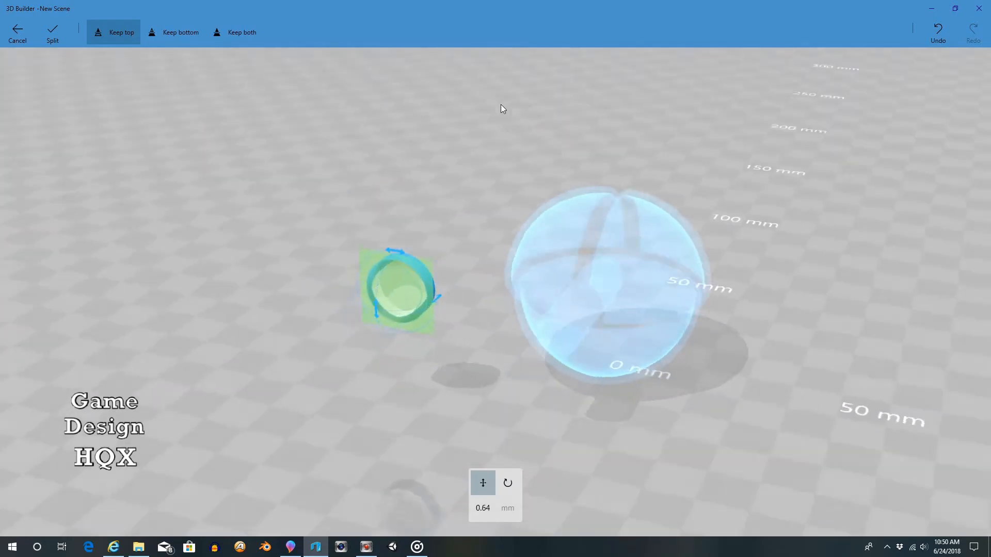
pyautogui.click(52, 35)
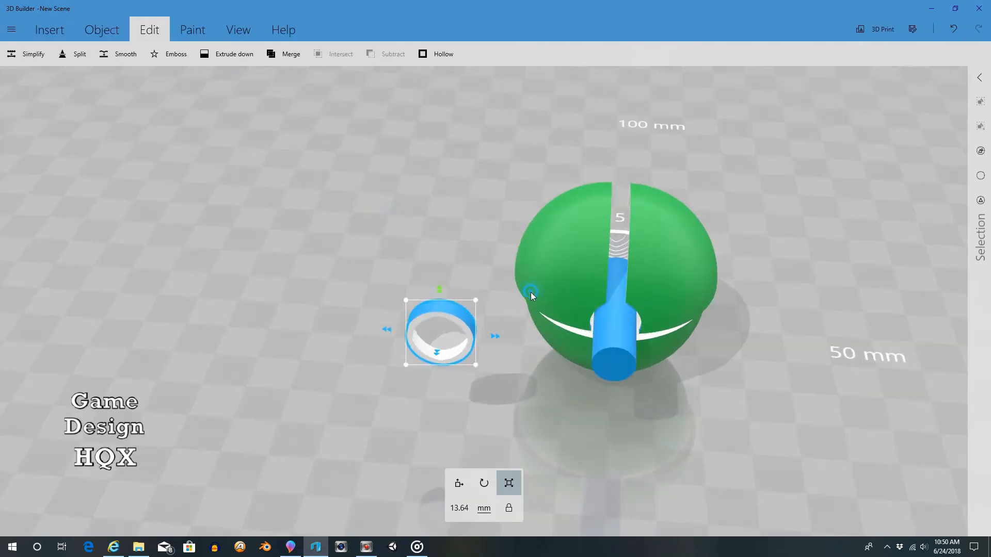
# Move the ring from beside the sphere onto the outer end of the central cylinder
pyautogui.moveTo(531, 292); pyautogui.dragTo(580, 357, button='right')
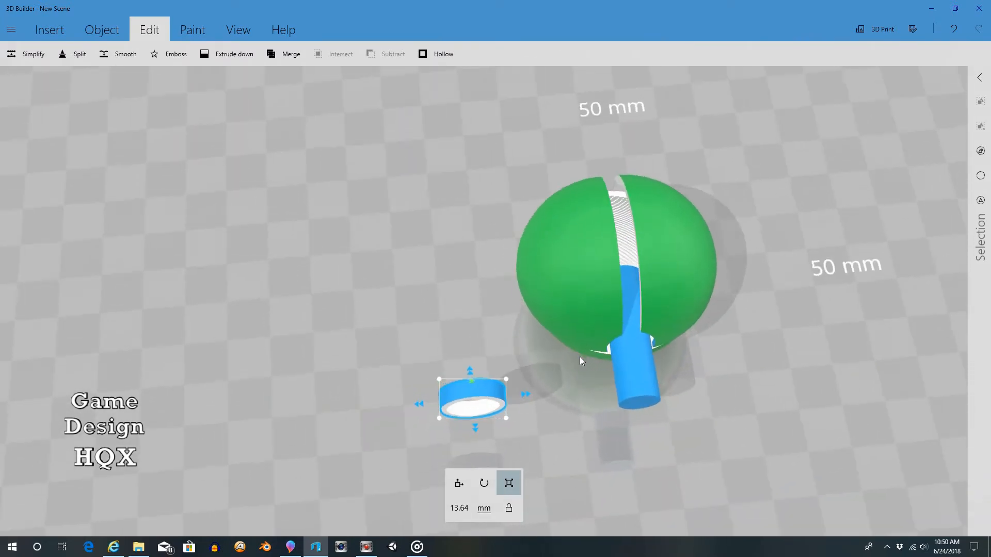
pyautogui.click(459, 483)
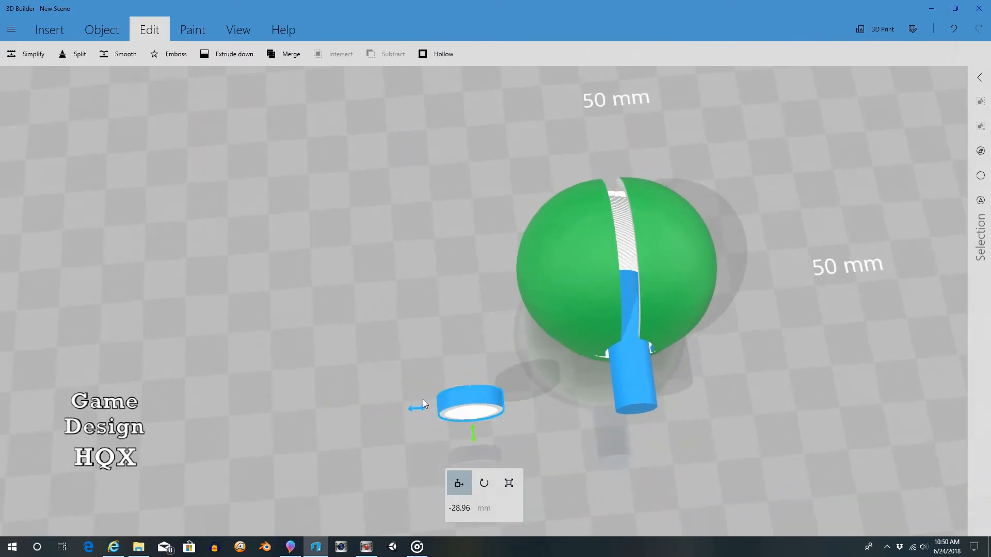
pyautogui.moveTo(423, 403); pyautogui.dragTo(638, 441)
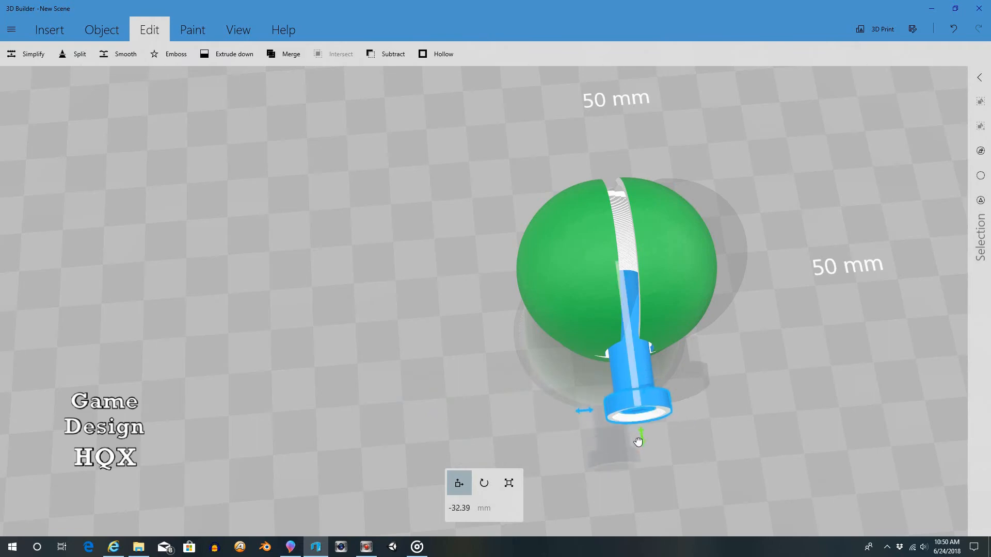
# Shrink the ring to about 12.77 mm and lower it to about 24.42 mm so it is centred around the cylinder
pyautogui.moveTo(698, 395); pyautogui.dragTo(624, 269, button='right')
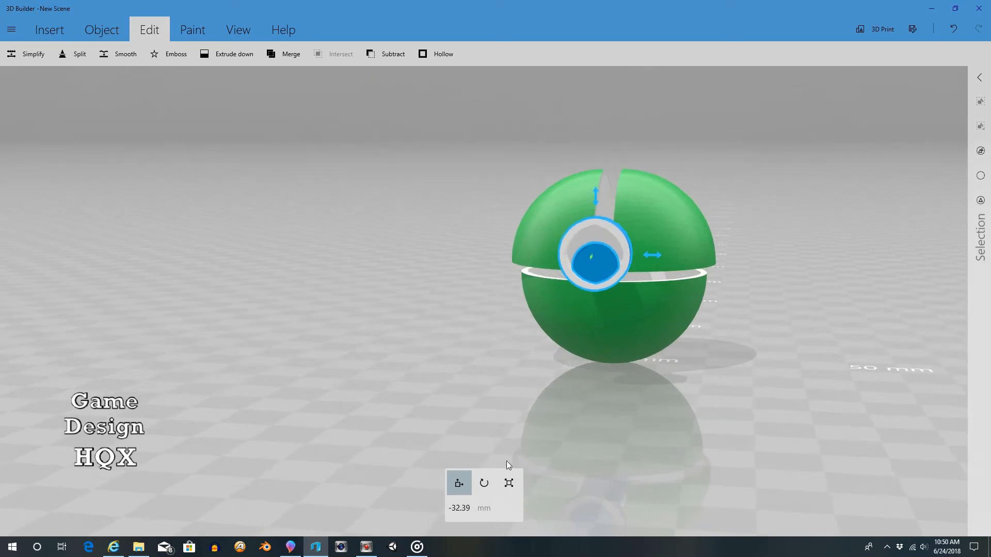
pyautogui.click(508, 483)
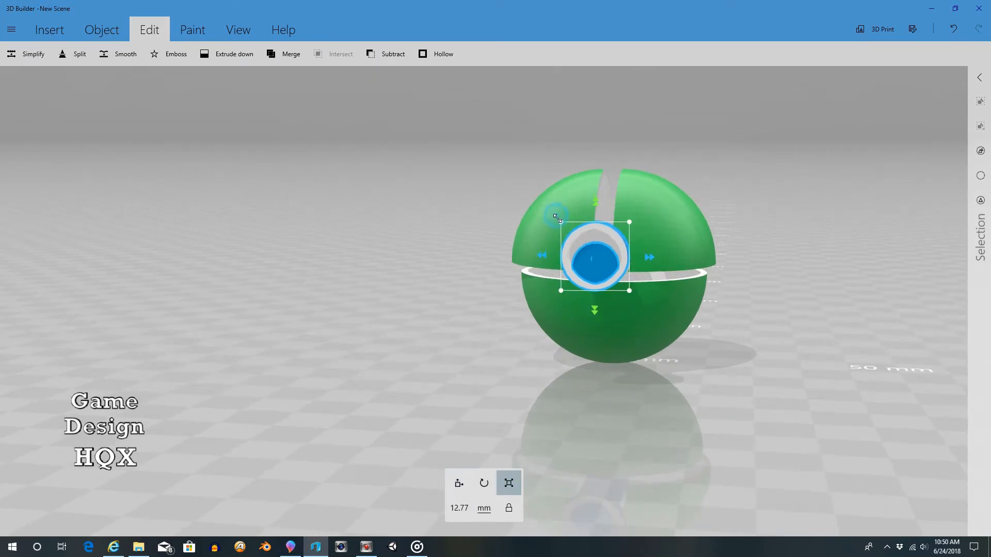
pyautogui.click(458, 483)
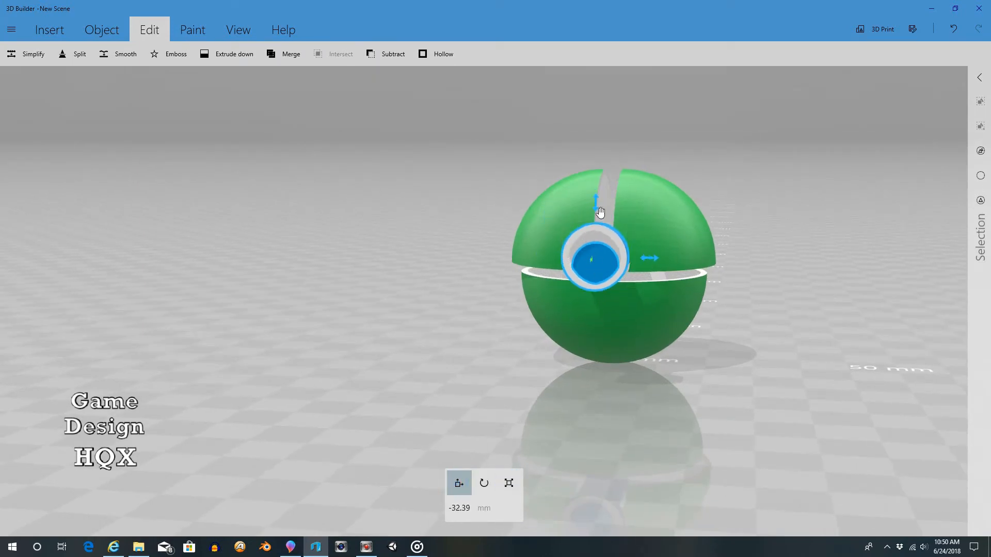
pyautogui.moveTo(599, 211); pyautogui.dragTo(590, 218)
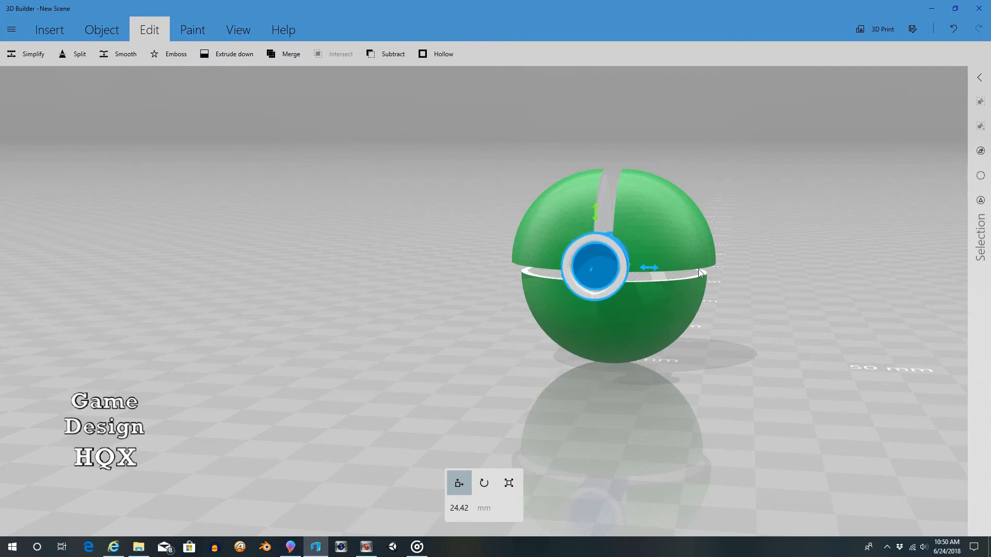
# Lengthen the ring outward along the cylinder's axis
pyautogui.moveTo(700, 274); pyautogui.dragTo(416, 372, button='right')
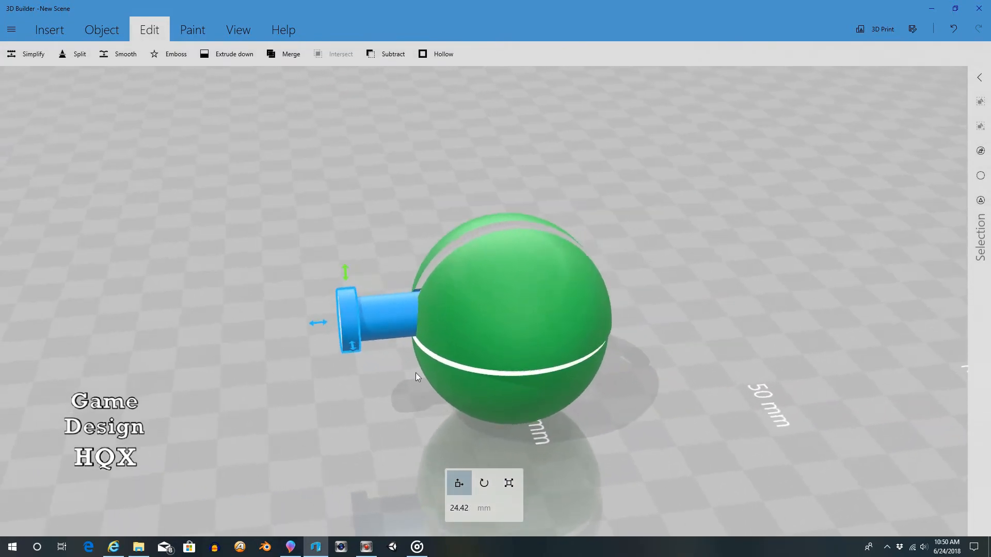
pyautogui.click(509, 483)
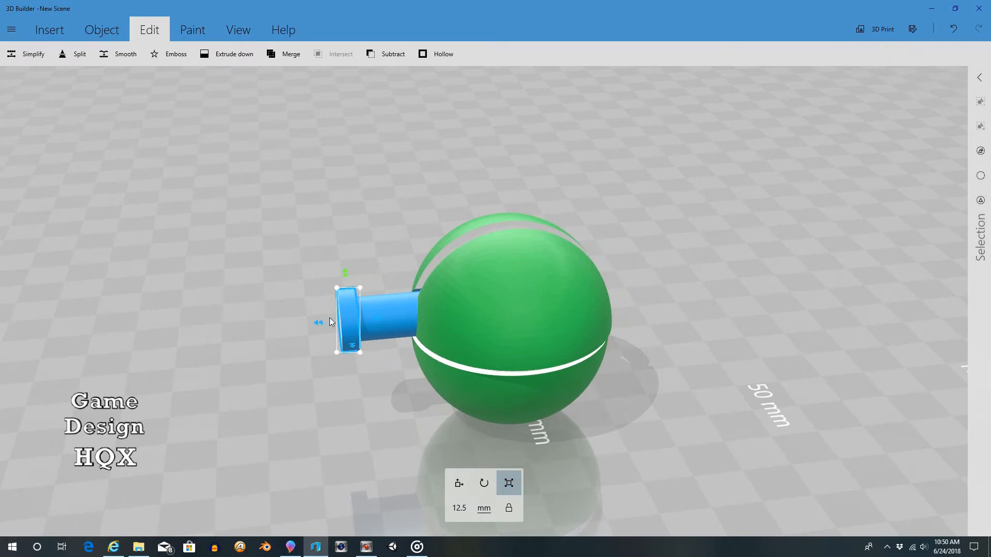
pyautogui.moveTo(319, 326); pyautogui.dragTo(302, 326)
pyautogui.moveTo(259, 242); pyautogui.dragTo(320, 179, button='right')
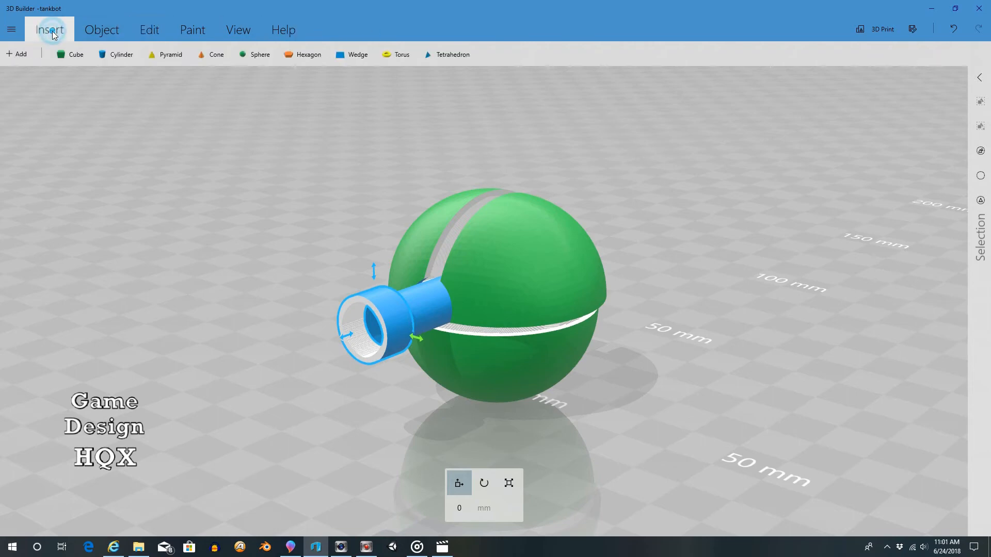
# Insert a cube and move it sideways clear of the sphere, to about -51.17 mm, then adjust its position slightly
pyautogui.click(66, 54)
pyautogui.moveTo(62, 68); pyautogui.dragTo(159, 199, button='right')
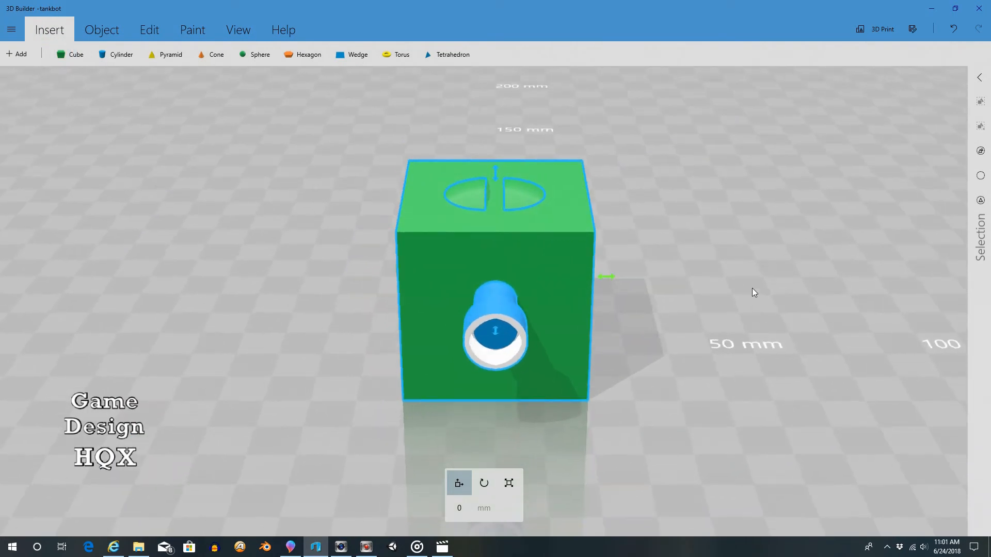
pyautogui.moveTo(607, 276); pyautogui.dragTo(387, 268)
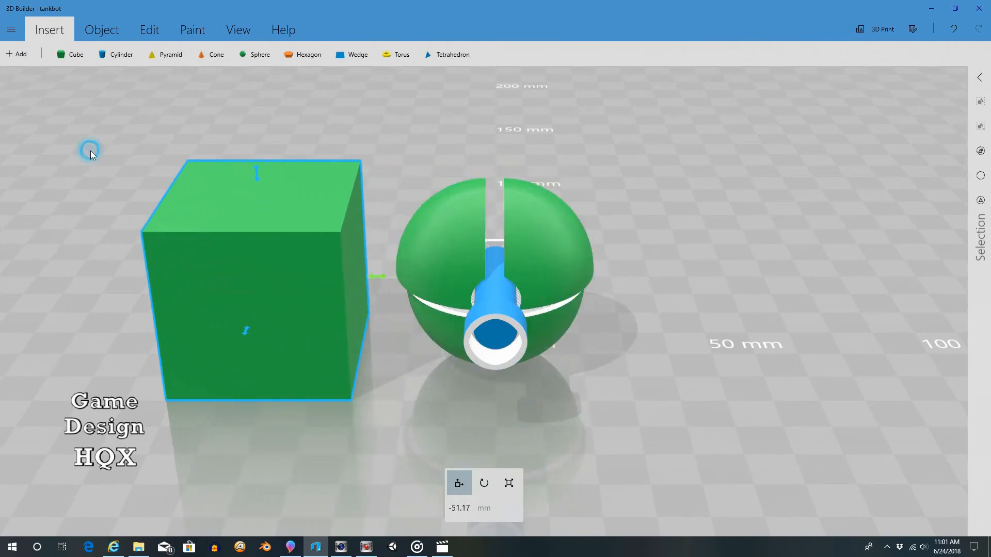
pyautogui.moveTo(91, 154); pyautogui.dragTo(487, 109, button='right')
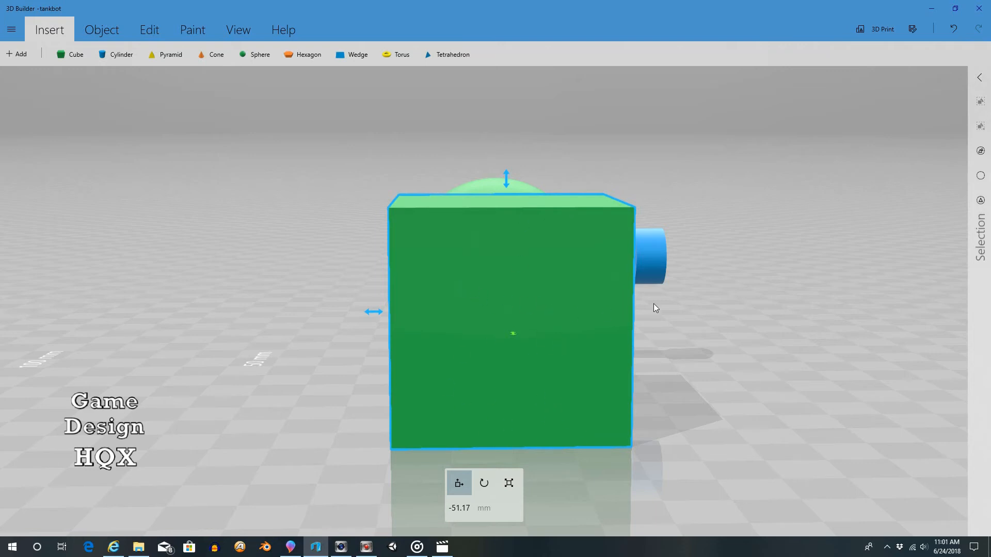
pyautogui.moveTo(654, 305); pyautogui.dragTo(648, 301)
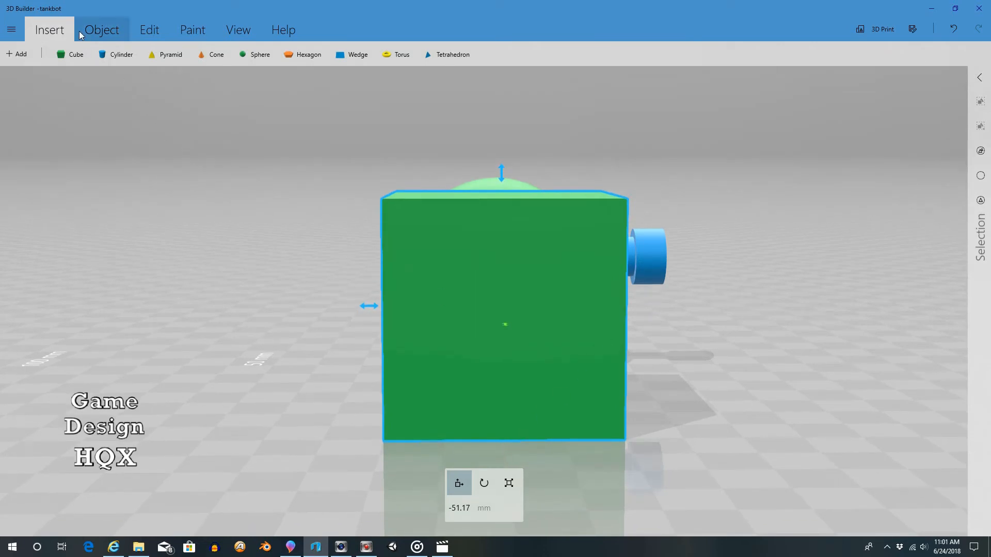
# Start splitting the cube, keep only the bottom part, and tilt the cutting plane to 25 degrees, sloping down toward the cylinder's end
pyautogui.click(149, 33)
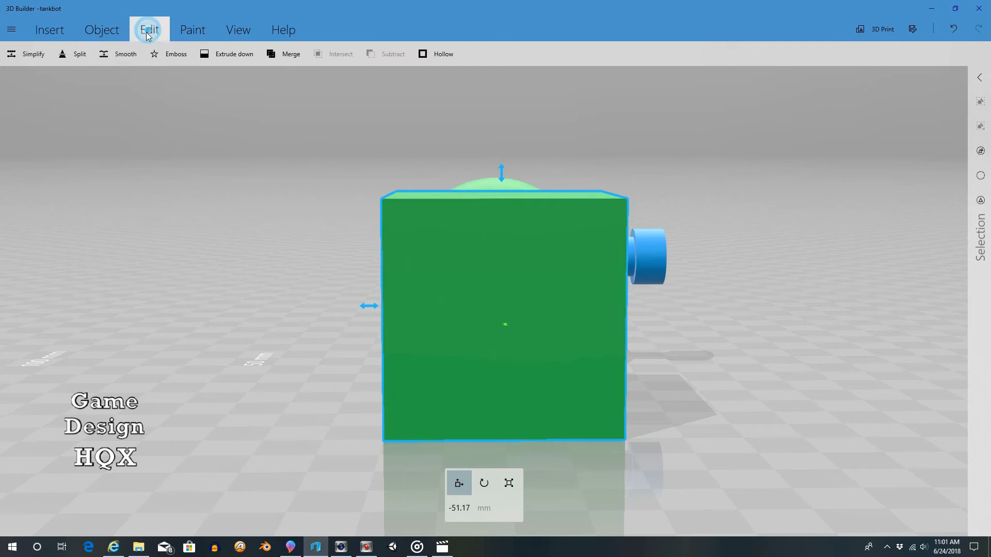
pyautogui.click(76, 55)
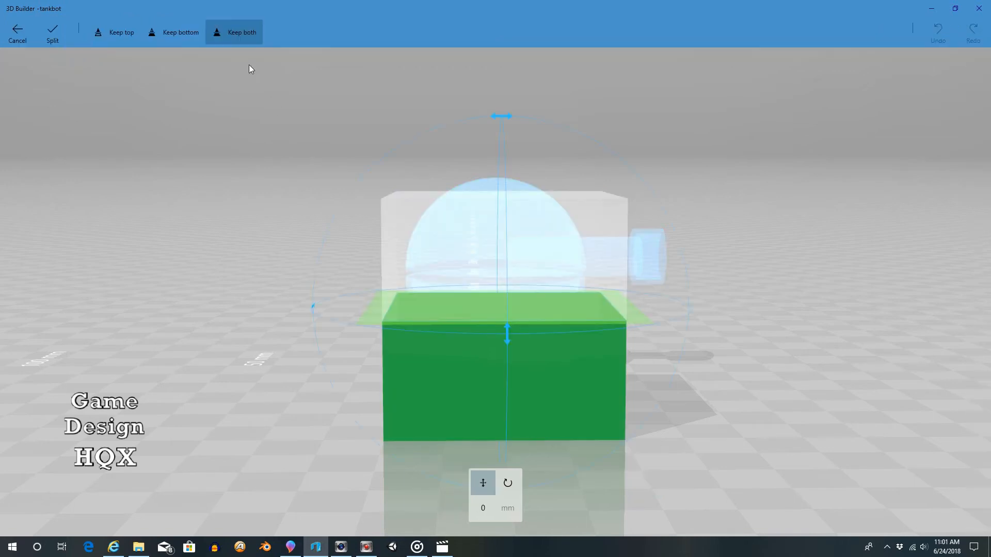
pyautogui.click(168, 33)
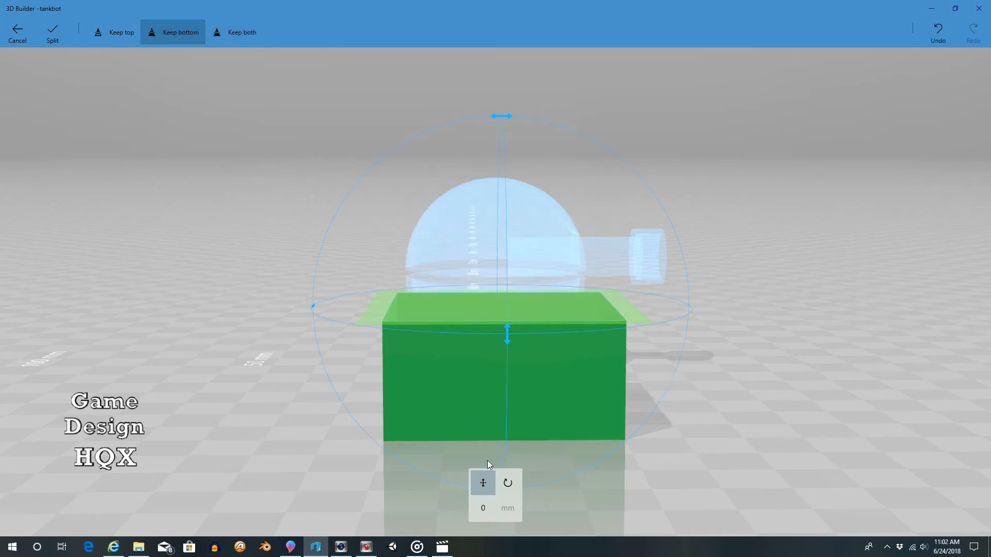
pyautogui.click(508, 485)
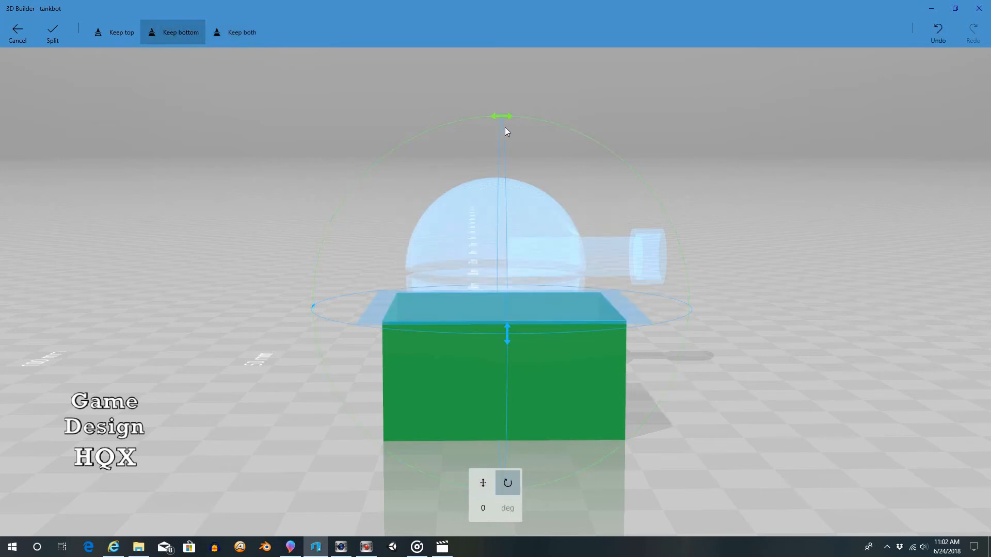
pyautogui.moveTo(504, 117); pyautogui.dragTo(572, 160)
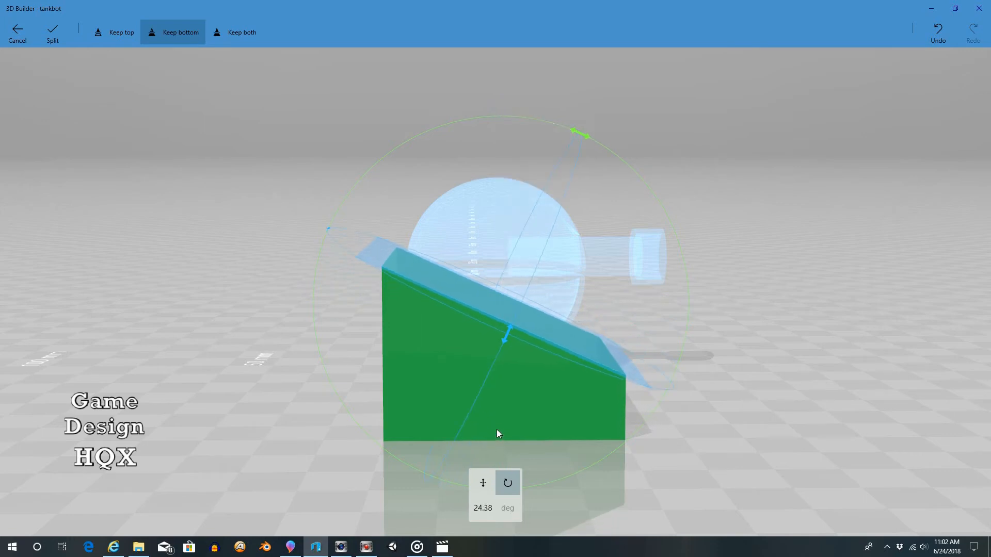
pyautogui.click(488, 508)
pyautogui.write('25')
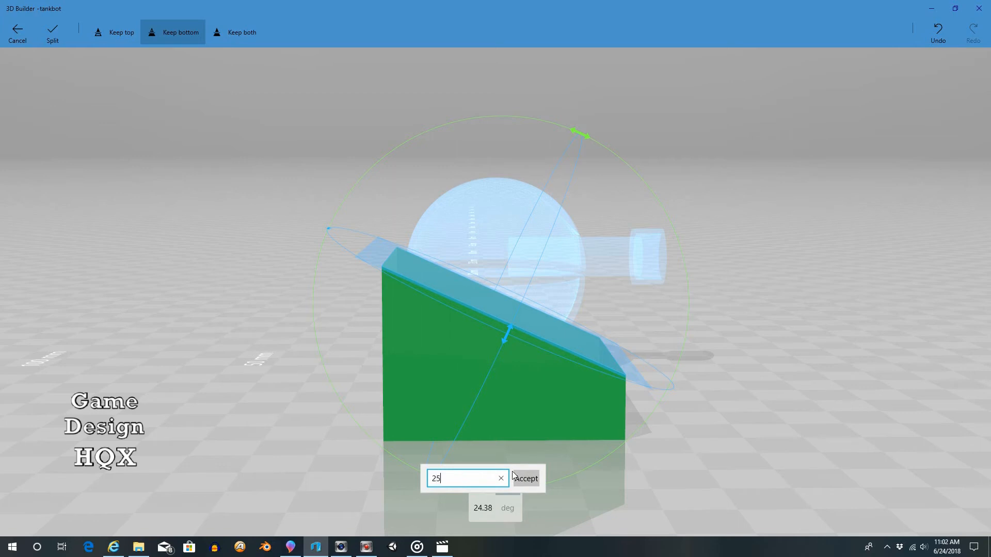
pyautogui.click(526, 479)
# Offset the cutting plane about -23.48 mm toward the cube's upper front edge and set its tilt to 35 degrees
pyautogui.click(485, 487)
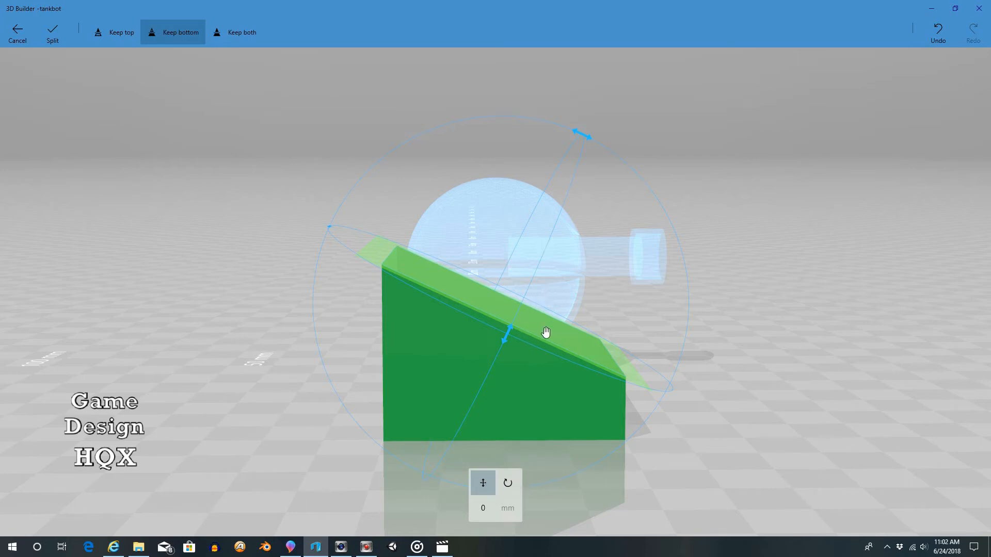
pyautogui.moveTo(544, 332); pyautogui.dragTo(638, 230)
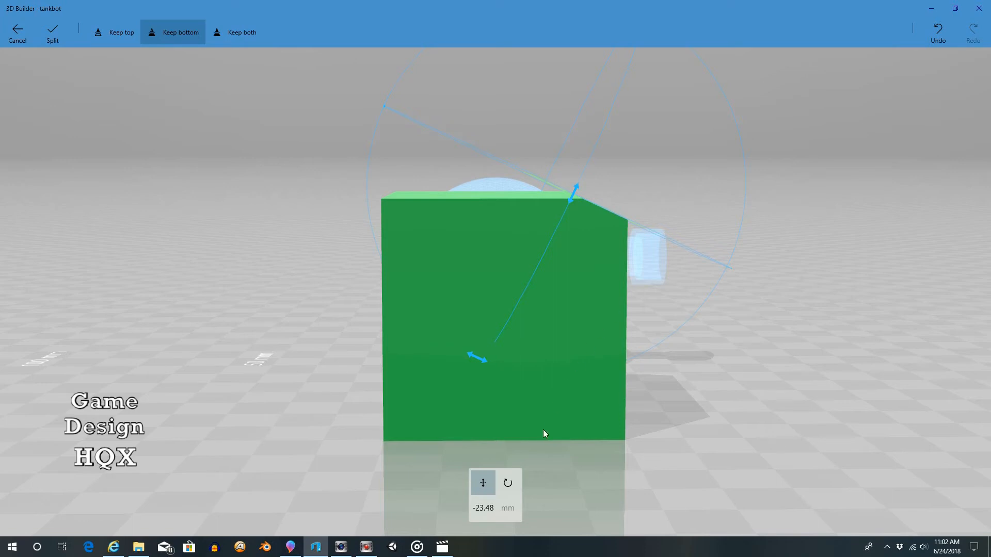
pyautogui.click(509, 484)
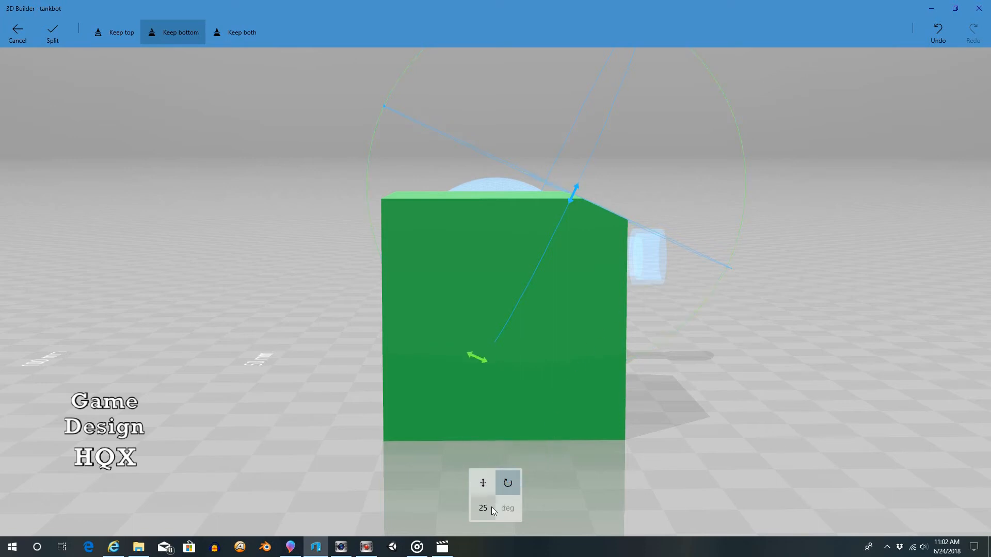
pyautogui.click(491, 506)
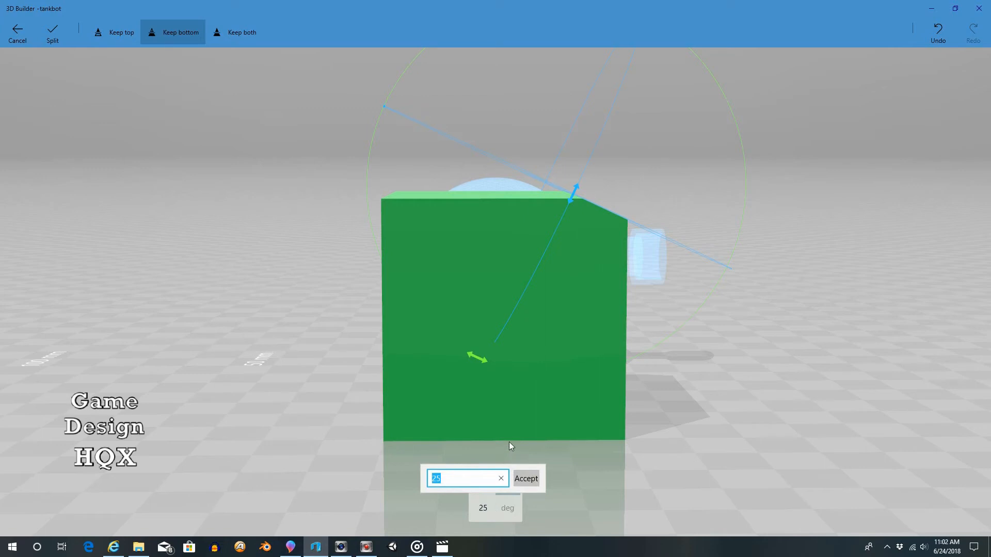
pyautogui.write('35')
pyautogui.click(526, 481)
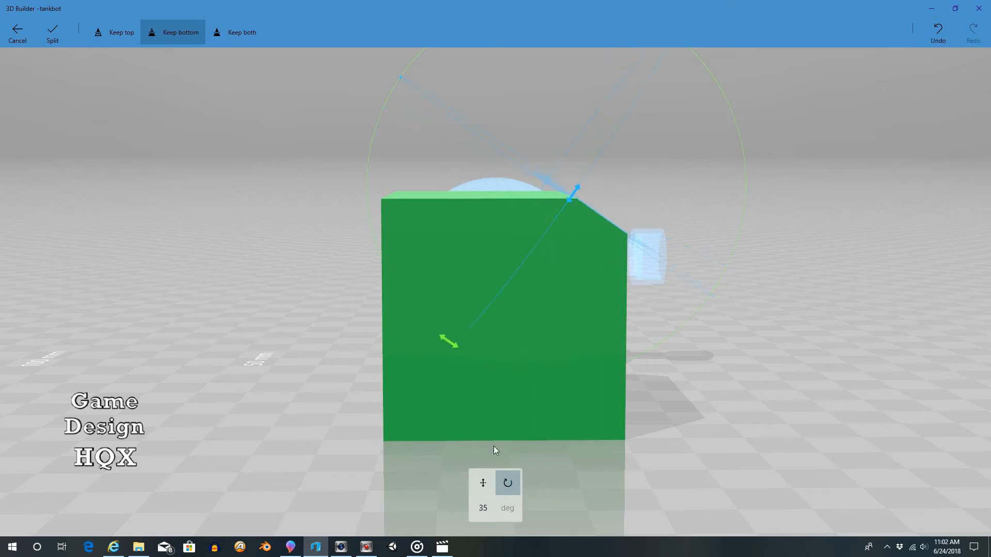
# Set the cutting plane's offset to -23 mm and apply the split to bevel the cube's upper front edge
pyautogui.click(484, 483)
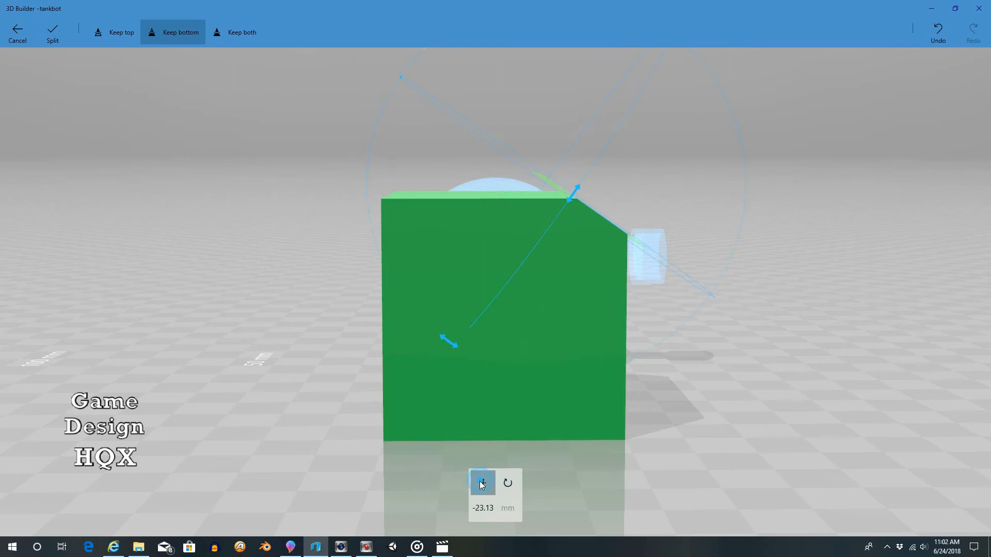
pyautogui.click(489, 507)
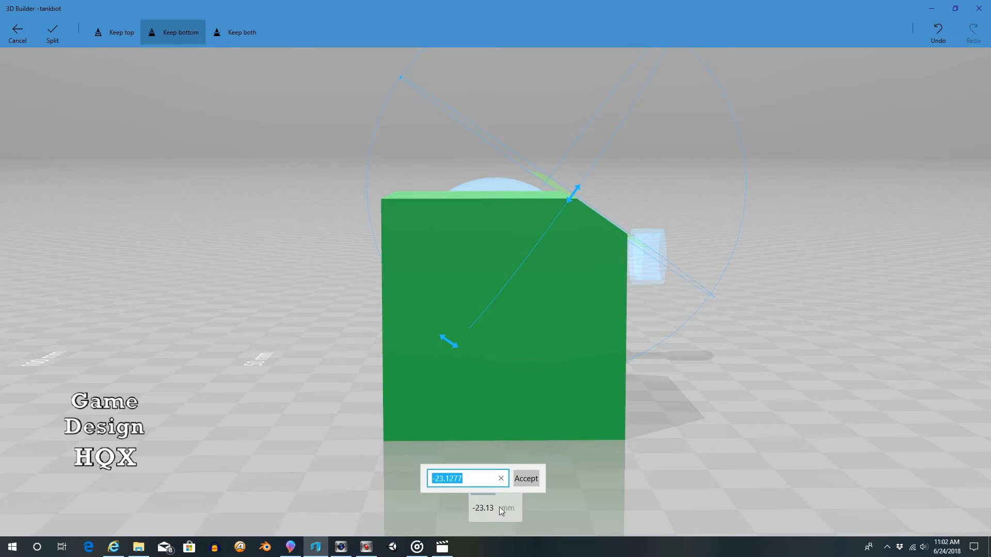
pyautogui.press('BackSpace')
pyautogui.write('-23')
pyautogui.click(526, 478)
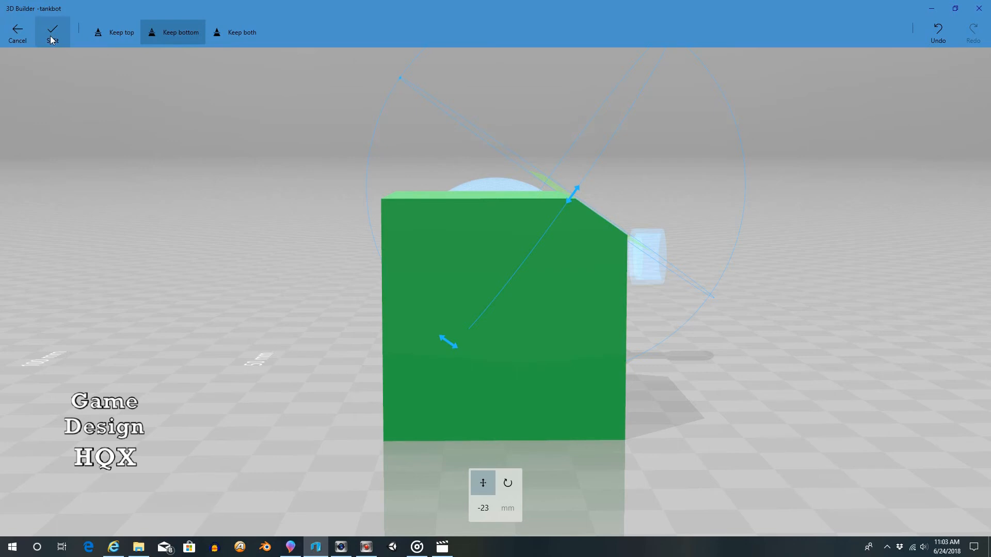
pyautogui.click(507, 483)
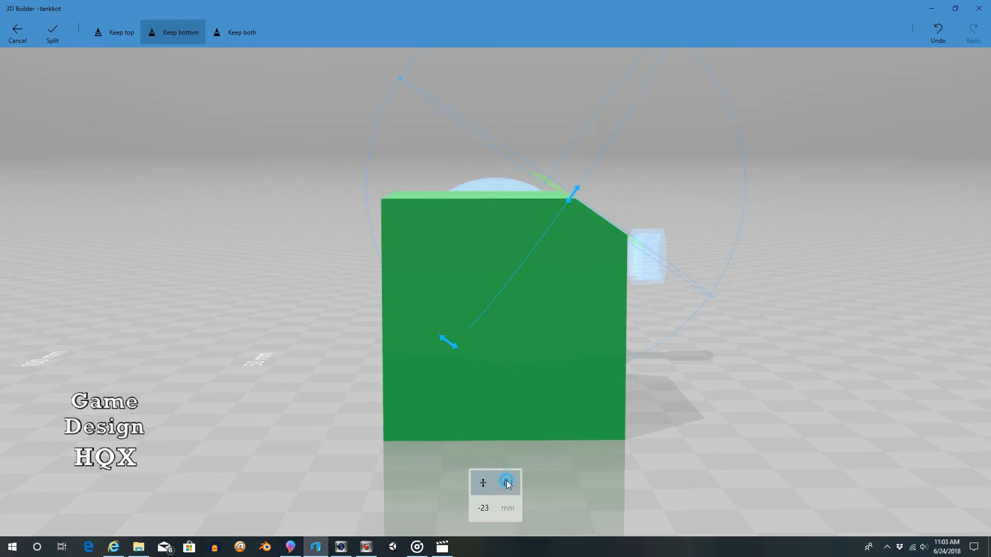
pyautogui.click(481, 483)
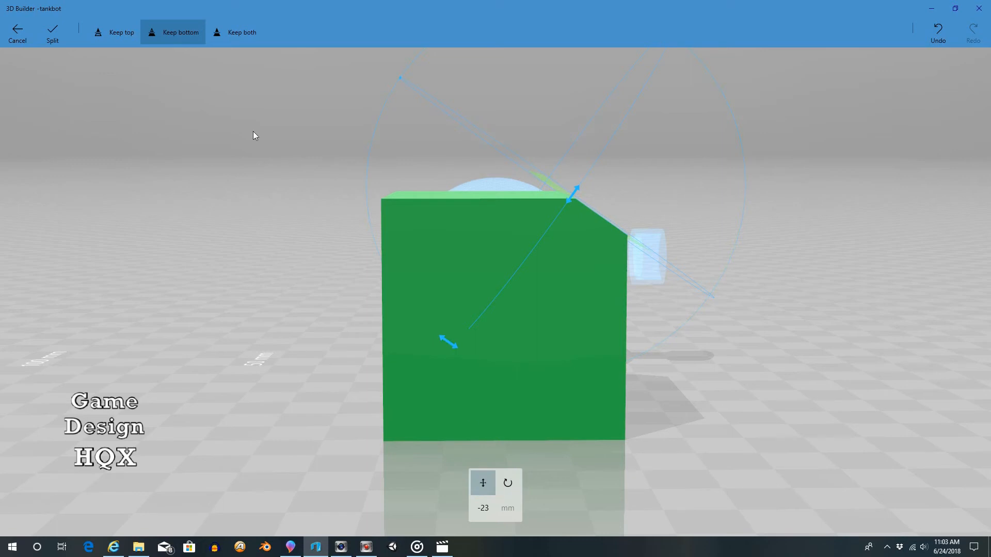
pyautogui.click(54, 32)
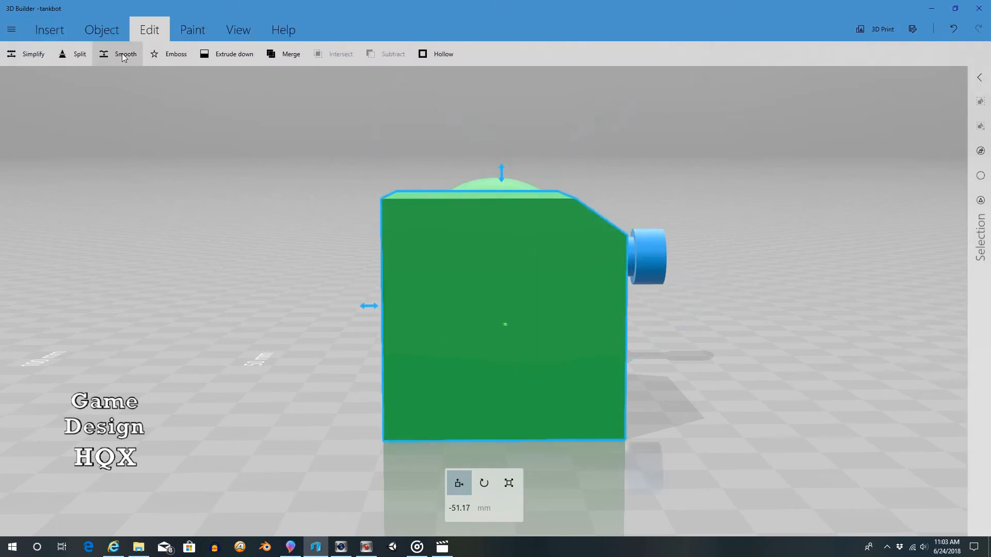
# Start another split of the cube, keeping only the bottom part, and tilt the cutting plane to -35 degrees
pyautogui.click(68, 56)
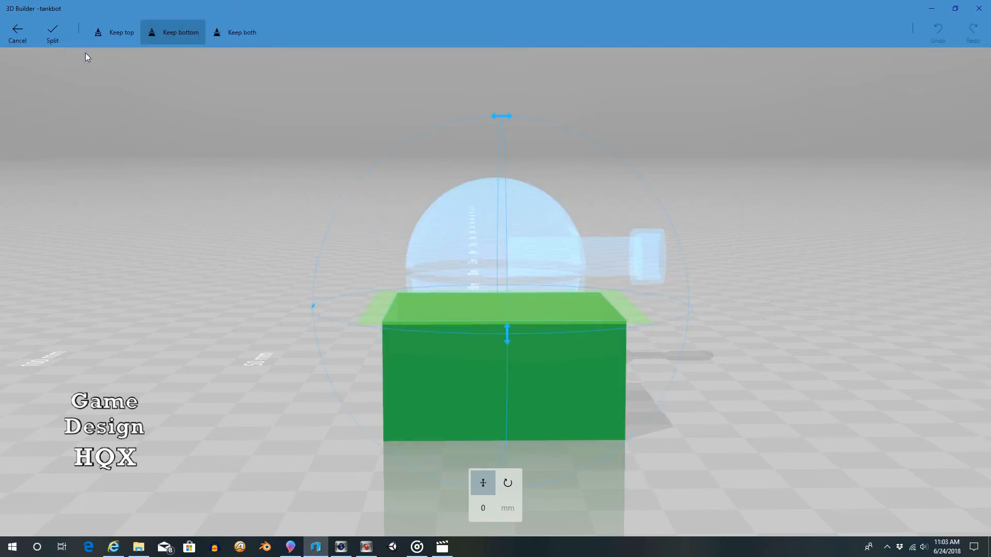
pyautogui.click(510, 485)
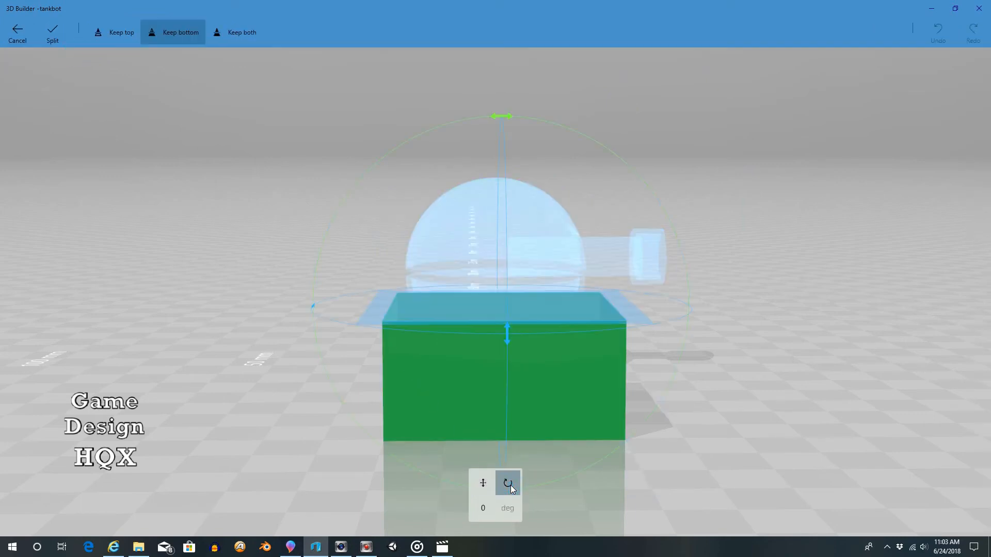
pyautogui.click(484, 511)
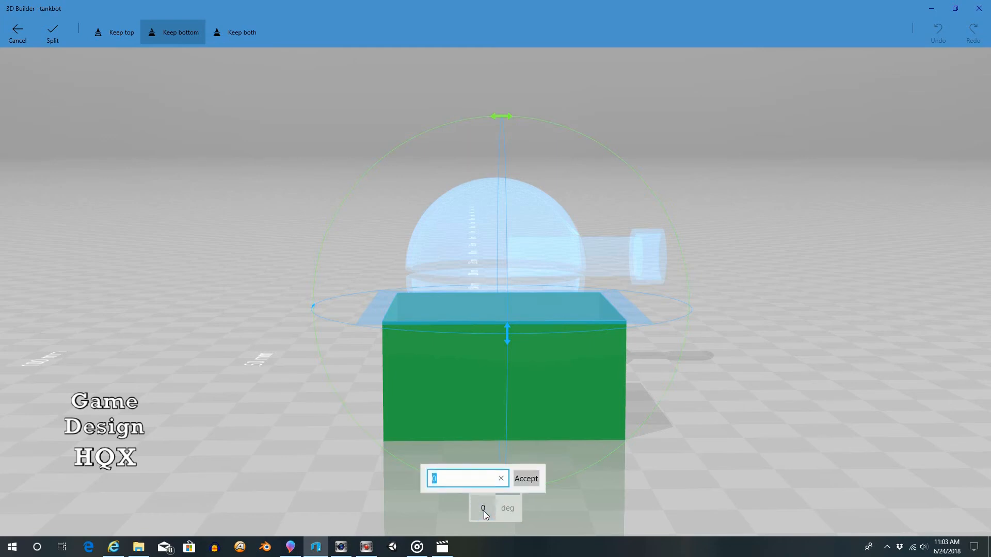
pyautogui.write('35')
pyautogui.click(526, 479)
pyautogui.moveTo(507, 120); pyautogui.dragTo(449, 130)
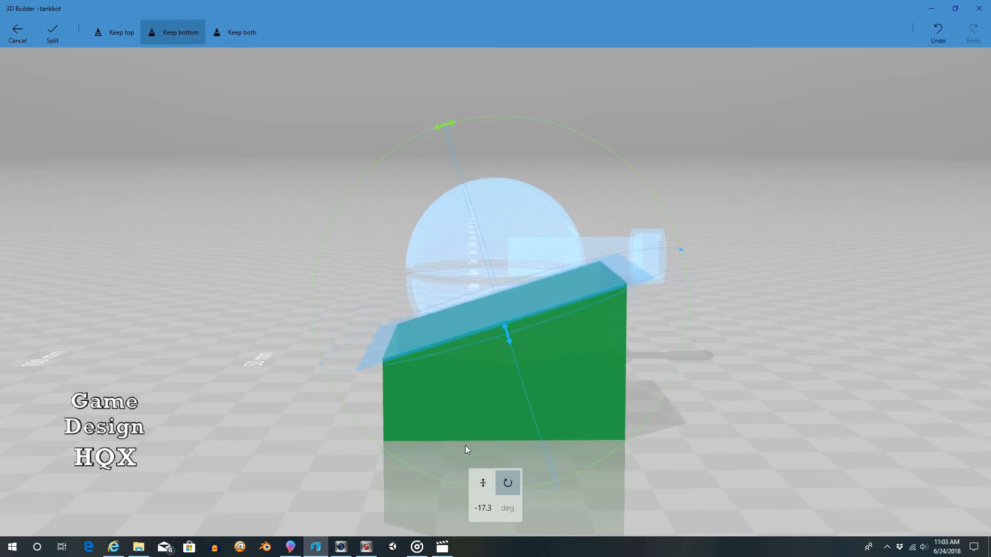
pyautogui.click(483, 508)
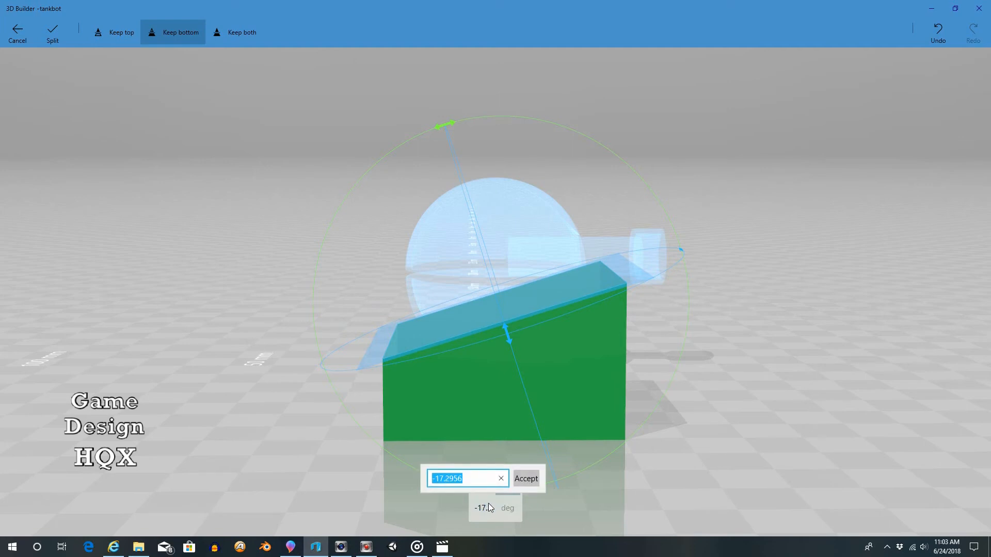
pyautogui.write('-35')
pyautogui.click(528, 478)
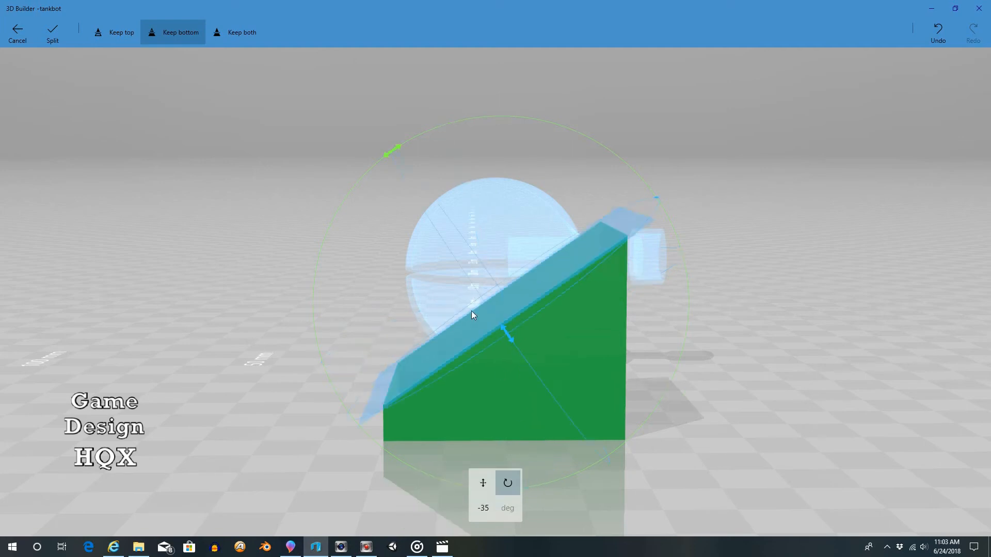
# Offset the cutting plane to -22 mm and apply the split to bevel the cube's upper rear edge
pyautogui.click(484, 484)
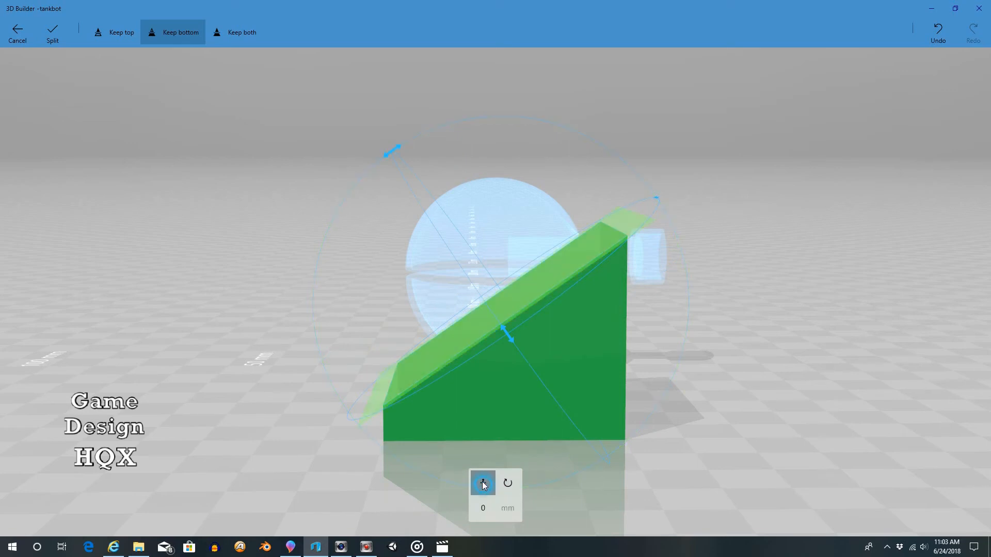
pyautogui.moveTo(516, 298); pyautogui.dragTo(492, 185)
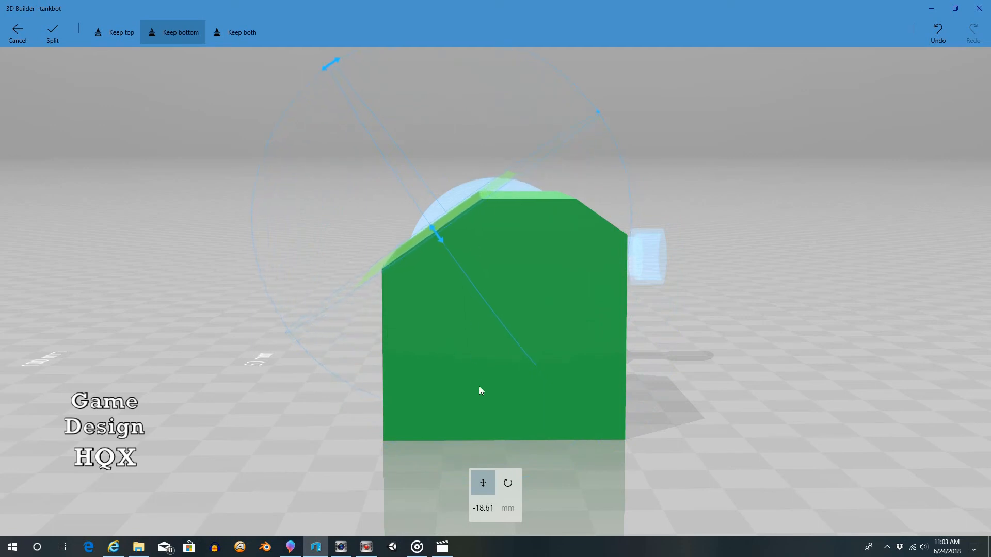
pyautogui.click(485, 508)
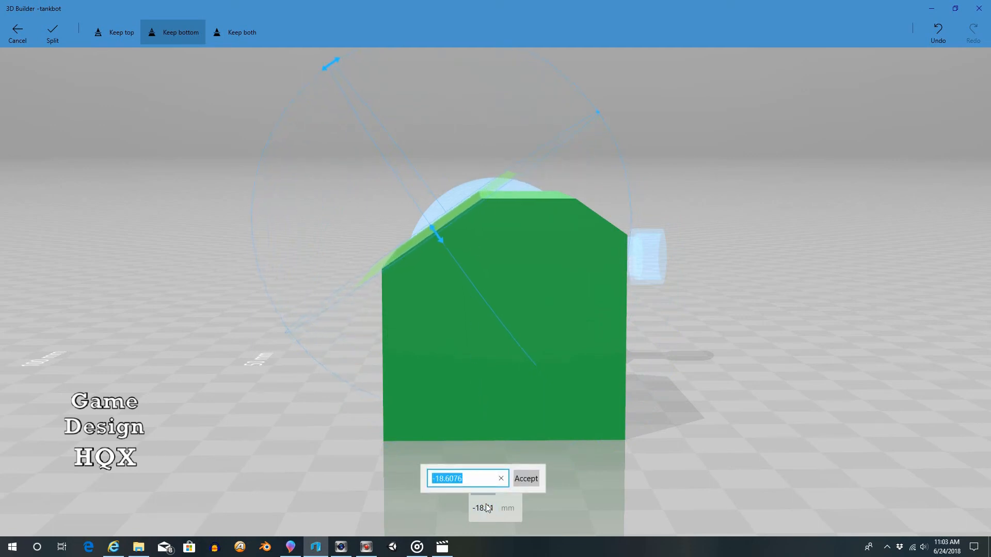
pyautogui.write('-22')
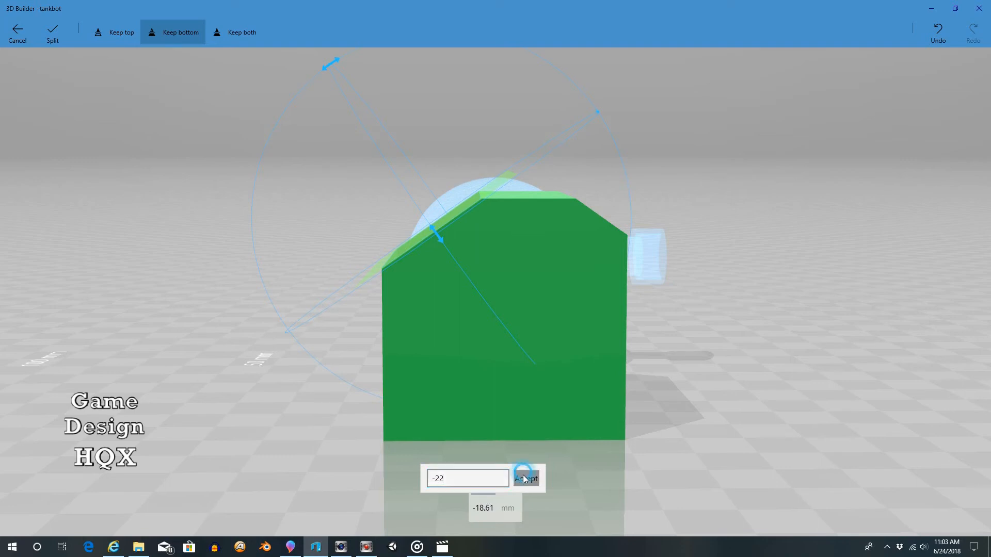
pyautogui.click(525, 478)
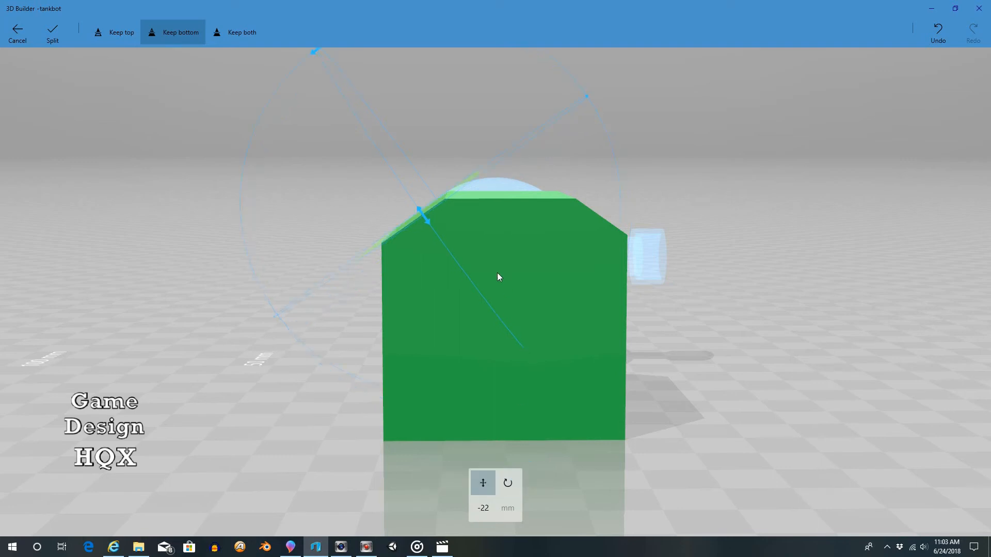
pyautogui.click(61, 32)
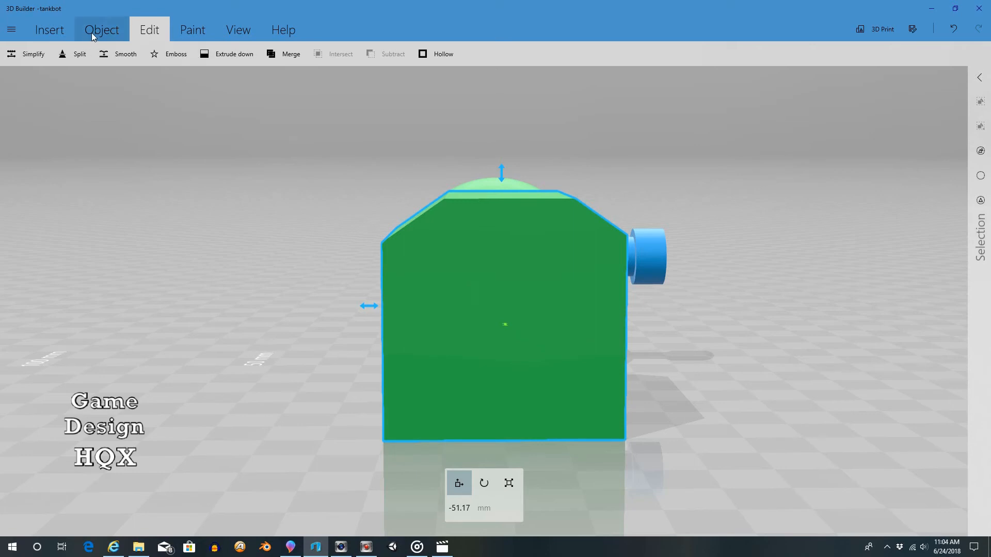
# Start a split keeping only the top part, tilt the plane to -35 degrees, and offset it about 10 mm toward the lower front edge
pyautogui.click(77, 52)
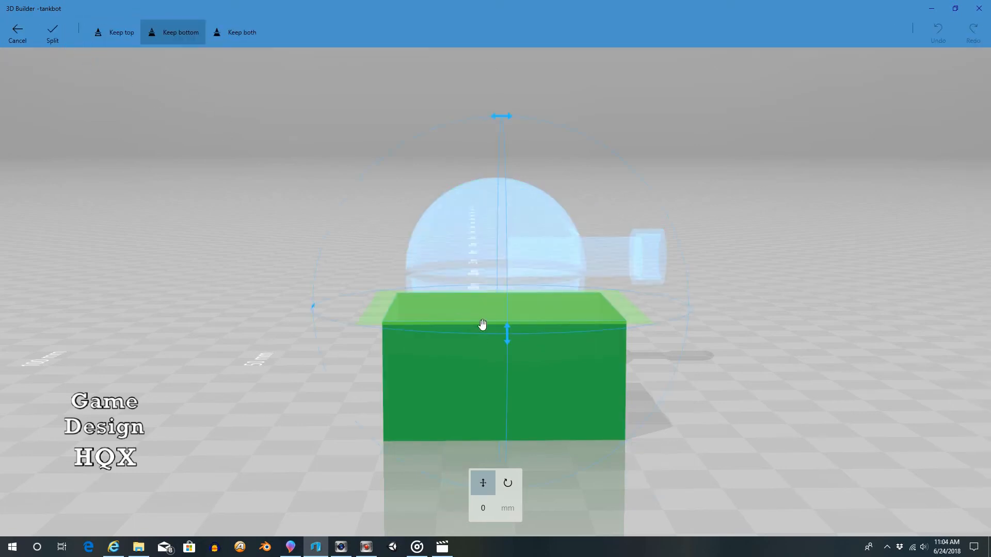
pyautogui.click(115, 32)
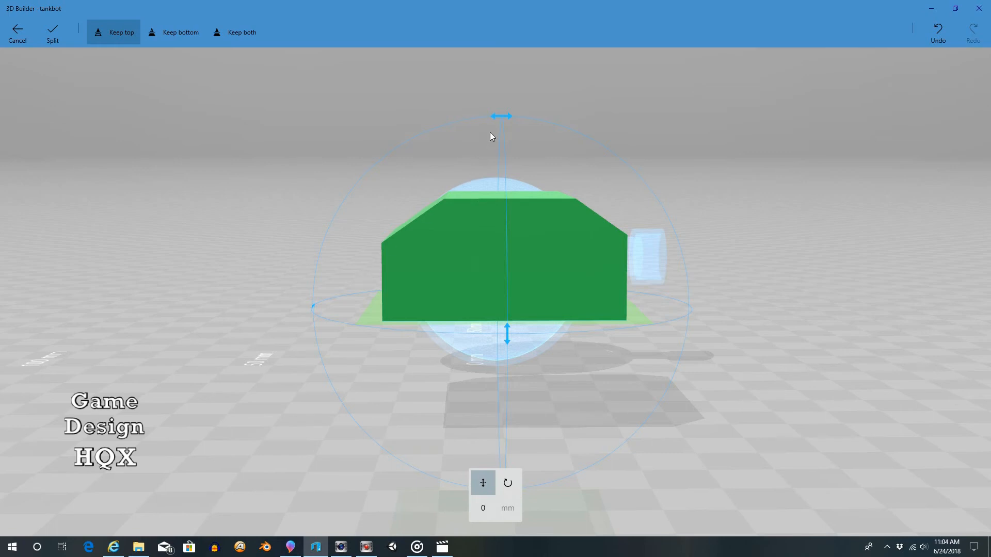
pyautogui.moveTo(508, 119); pyautogui.dragTo(443, 126)
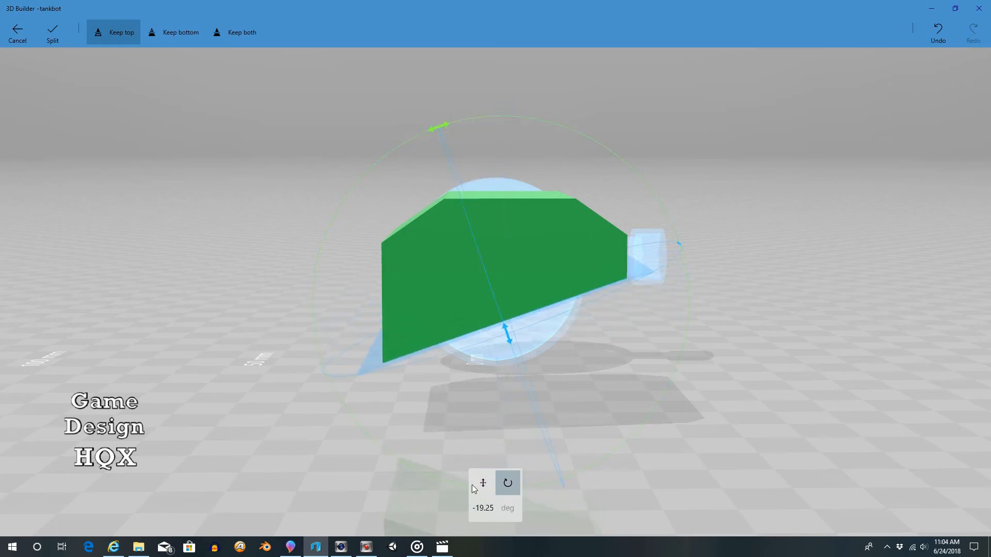
pyautogui.click(485, 511)
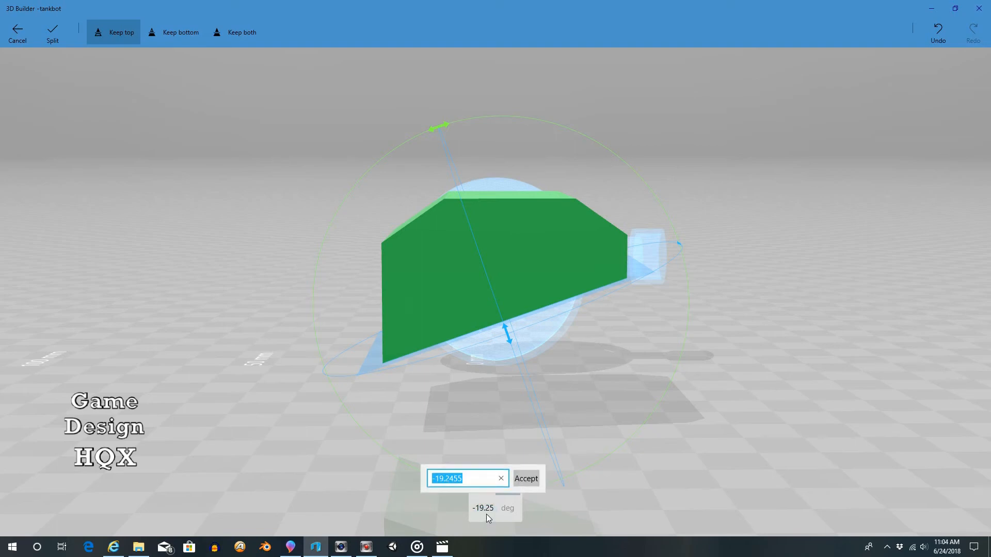
pyautogui.write('-35')
pyautogui.click(535, 479)
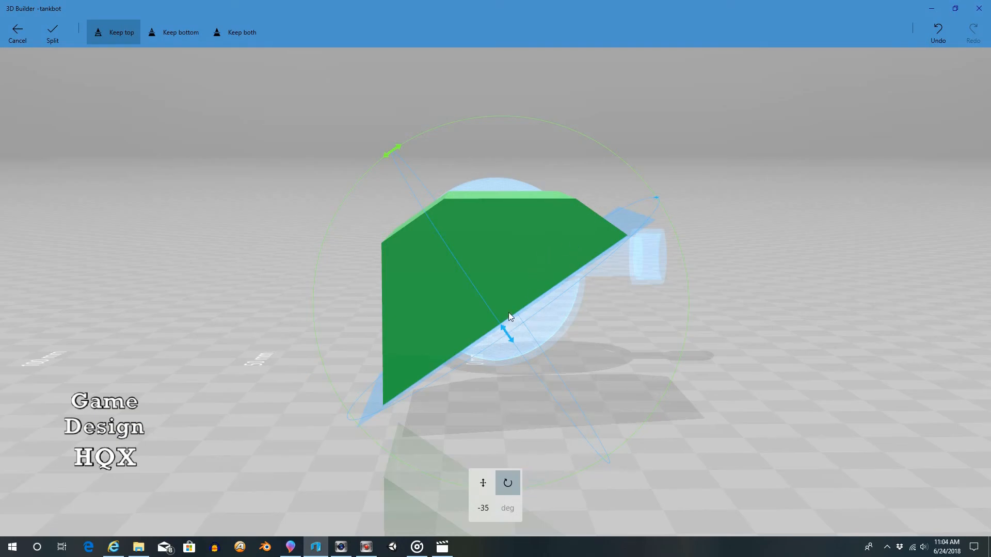
pyautogui.moveTo(383, 386); pyautogui.dragTo(479, 440)
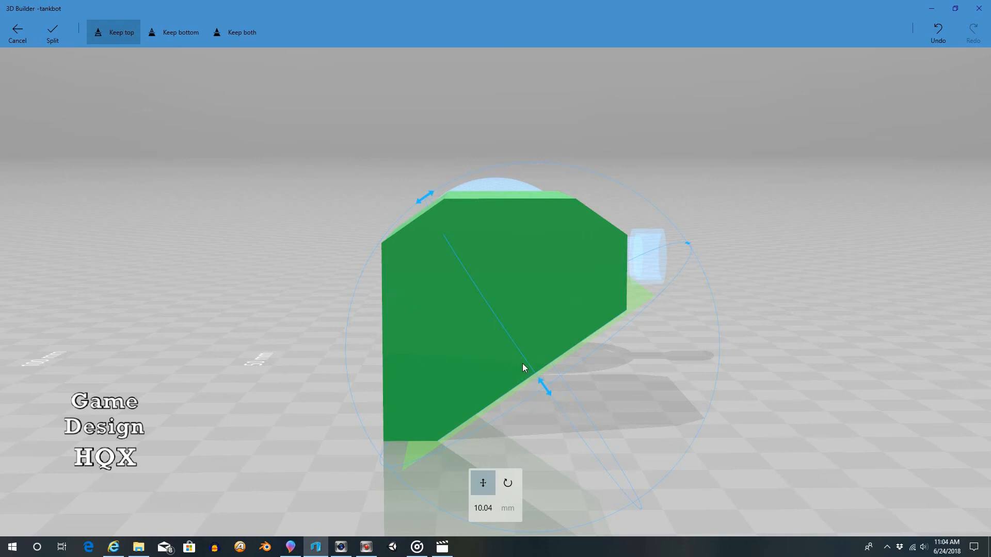
# Try a cutting plane tilt of -20 degrees, and finally set it to -50 degrees for a steeper lower front bevel
pyautogui.click(508, 484)
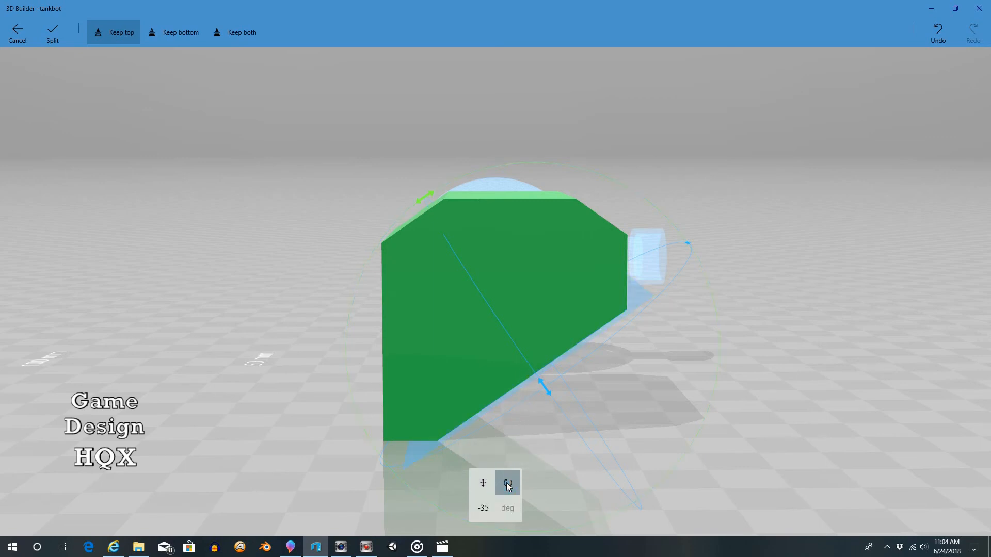
pyautogui.click(485, 509)
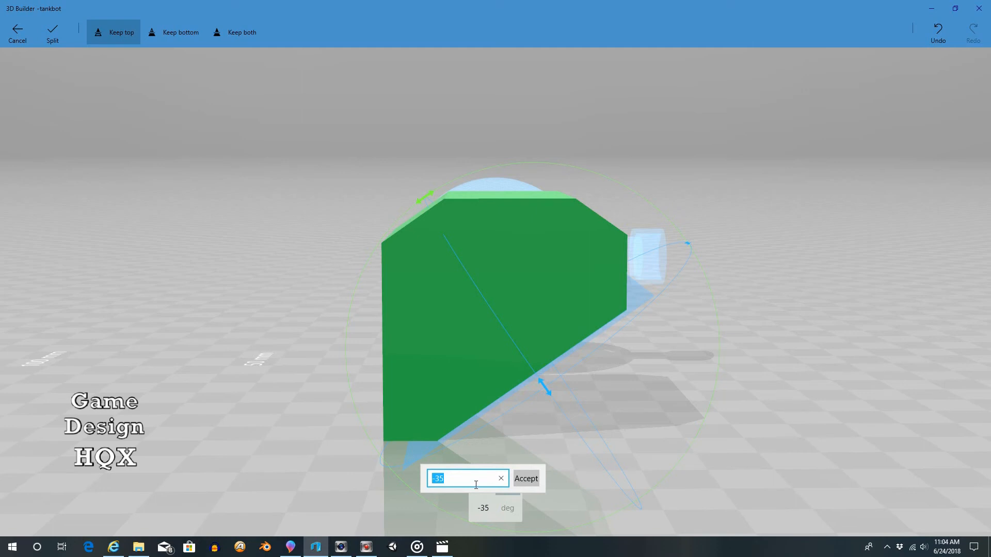
pyautogui.write('-20')
pyautogui.click(522, 482)
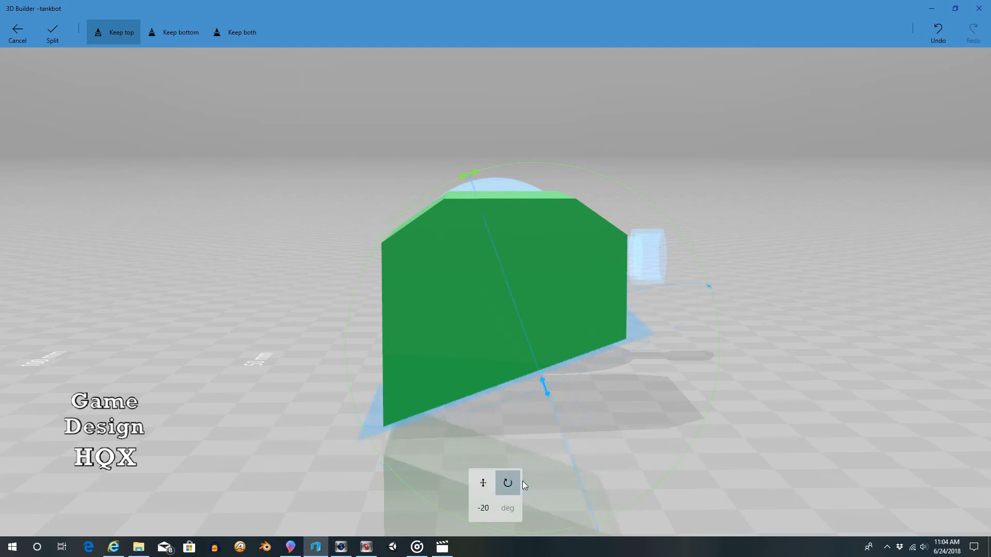
pyautogui.click(490, 510)
pyautogui.write('-50')
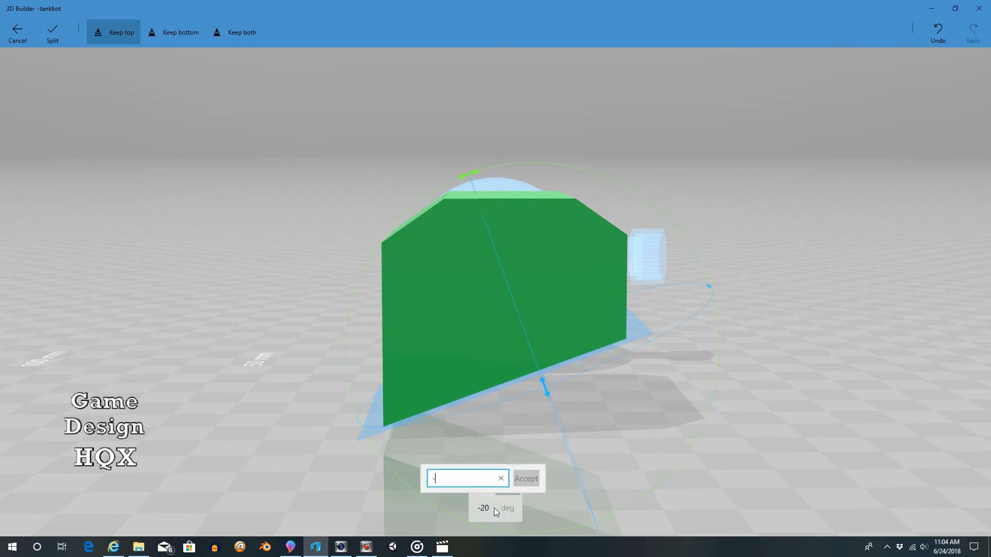
pyautogui.click(523, 481)
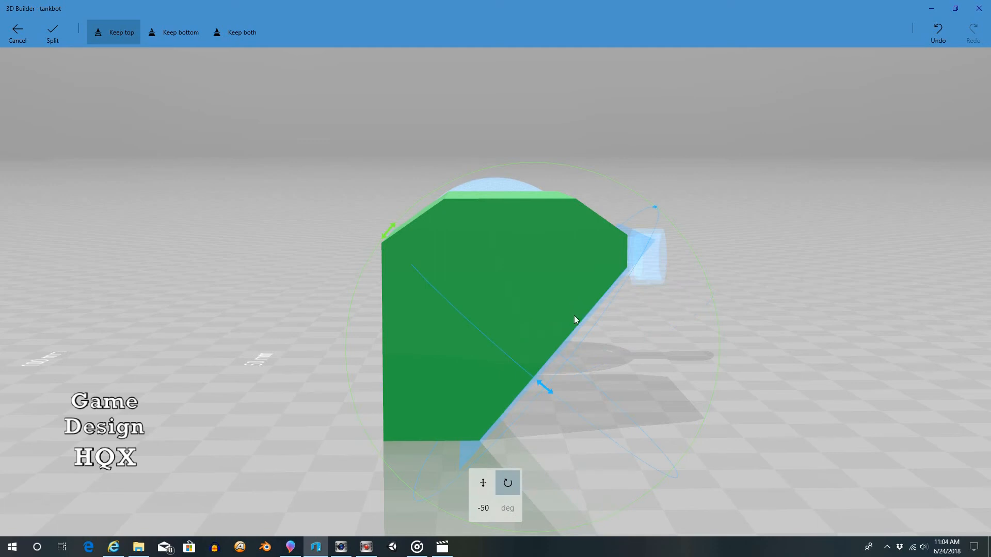
# Set the cutting plane's offset to 14 mm and apply the split to bevel the cube's lower front edge
pyautogui.moveTo(630, 261); pyautogui.dragTo(658, 267)
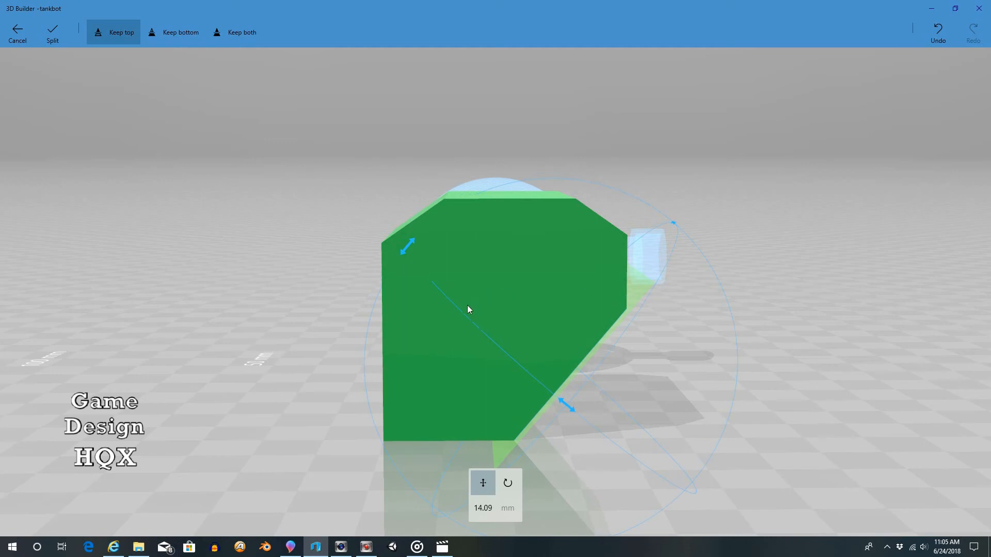
pyautogui.click(485, 508)
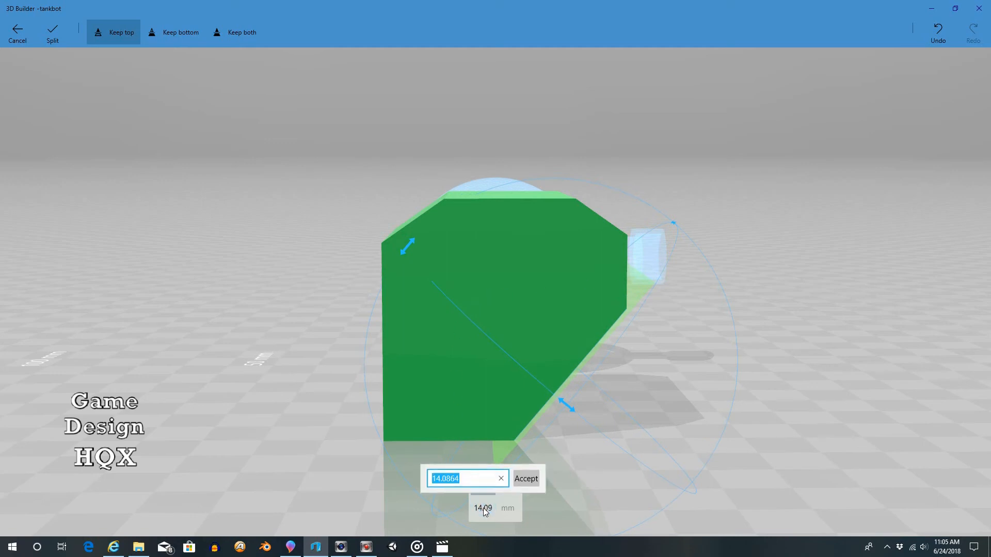
pyautogui.write('14')
pyautogui.click(526, 480)
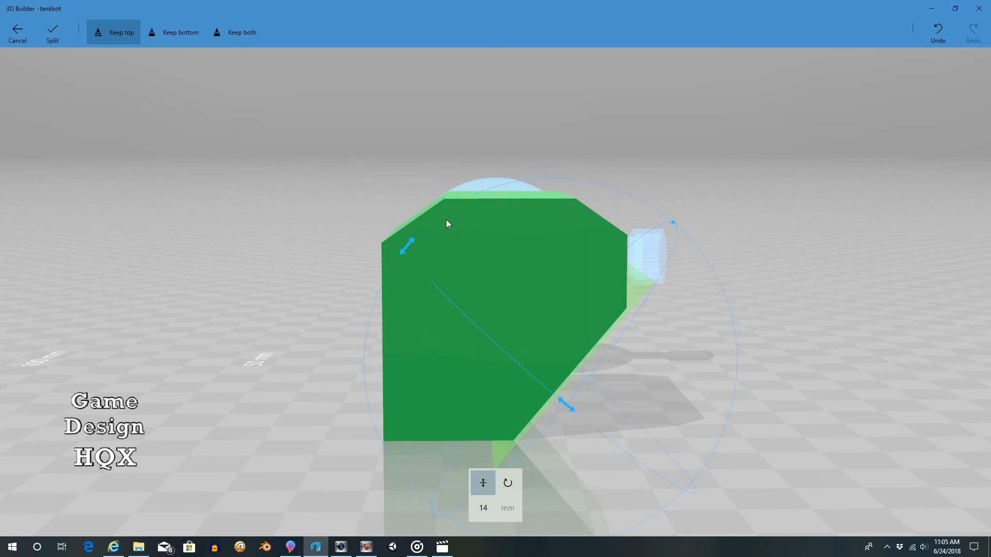
pyautogui.click(508, 486)
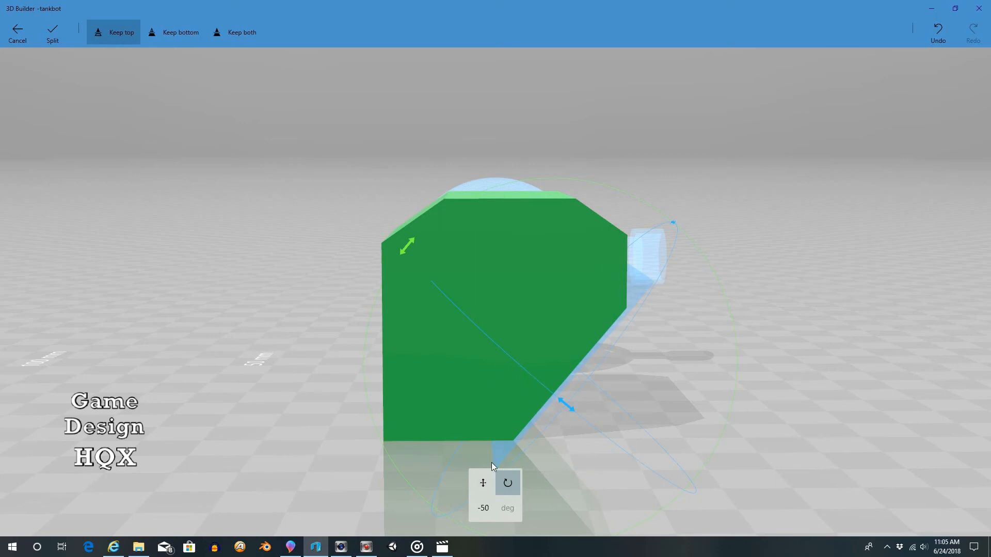
pyautogui.click(58, 38)
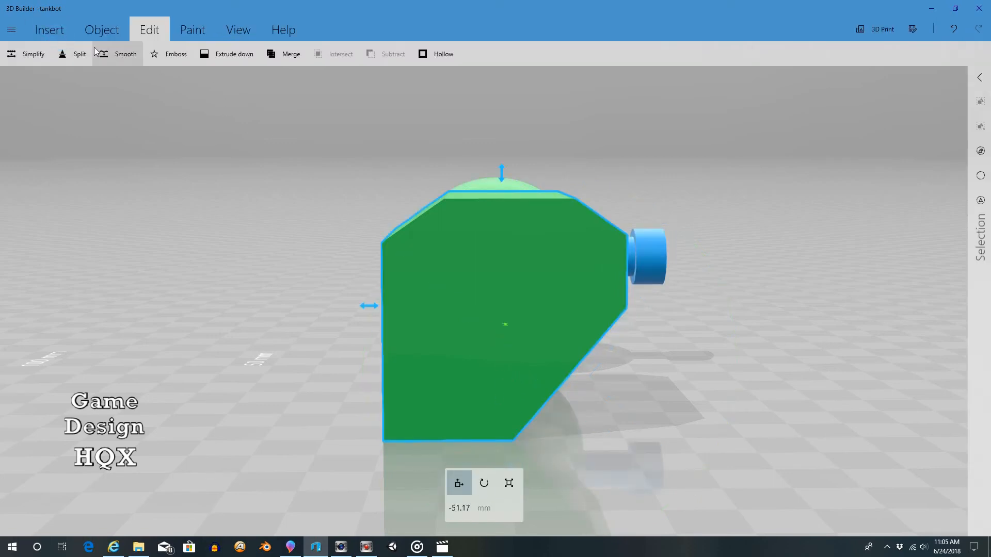
# Start another split of the cube, keeping the top part, and tilt the cutting plane to 50 degrees toward the lower rear edge
pyautogui.click(73, 53)
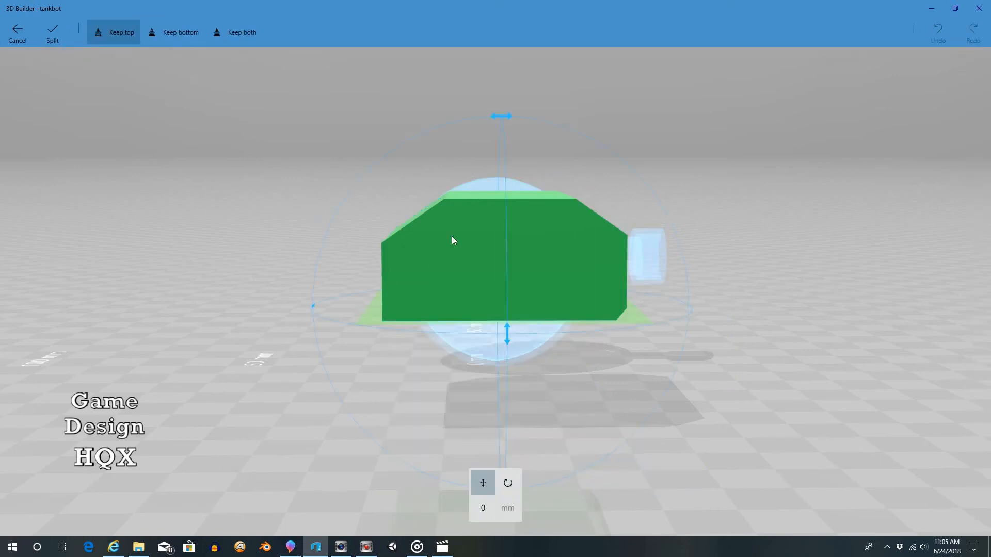
pyautogui.moveTo(500, 115); pyautogui.dragTo(536, 142)
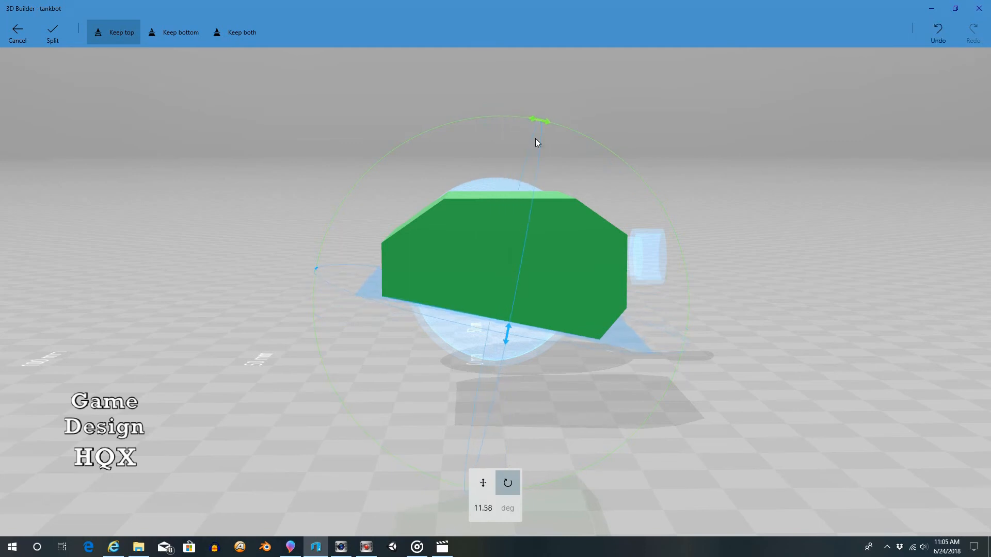
pyautogui.click(483, 508)
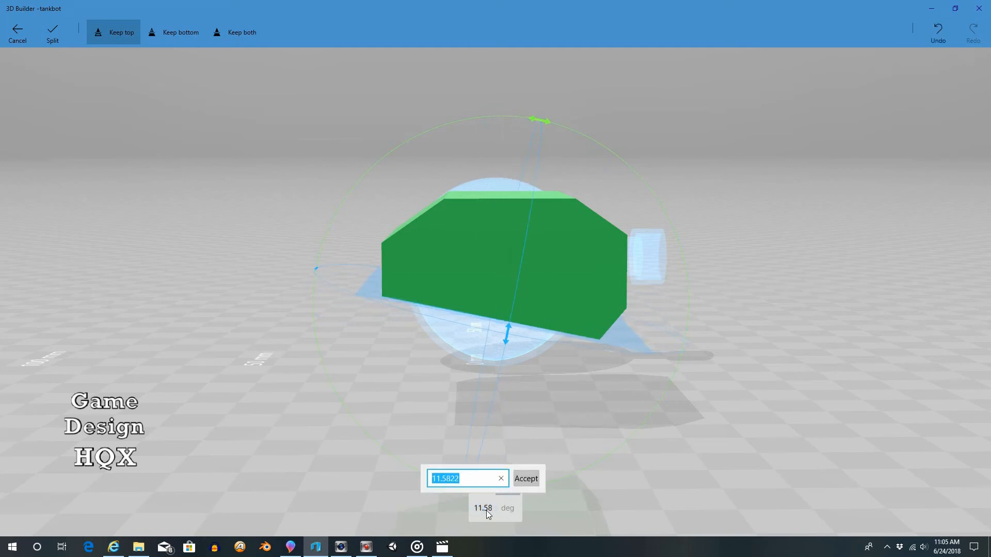
pyautogui.write('50')
pyautogui.click(526, 478)
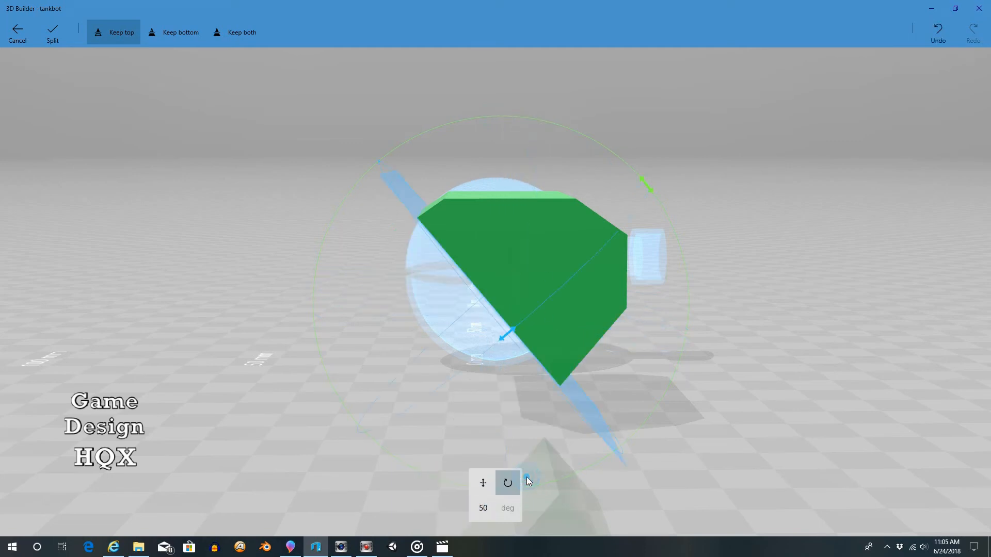
# Set the cutting plane's offset to 14 mm for the cube's lower rear bevel
pyautogui.click(482, 483)
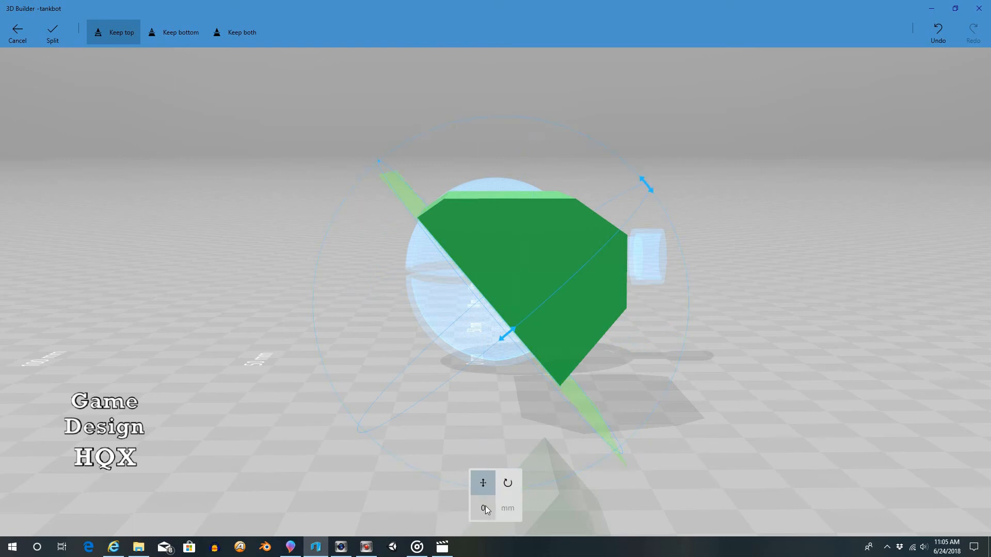
pyautogui.click(484, 508)
pyautogui.write('14')
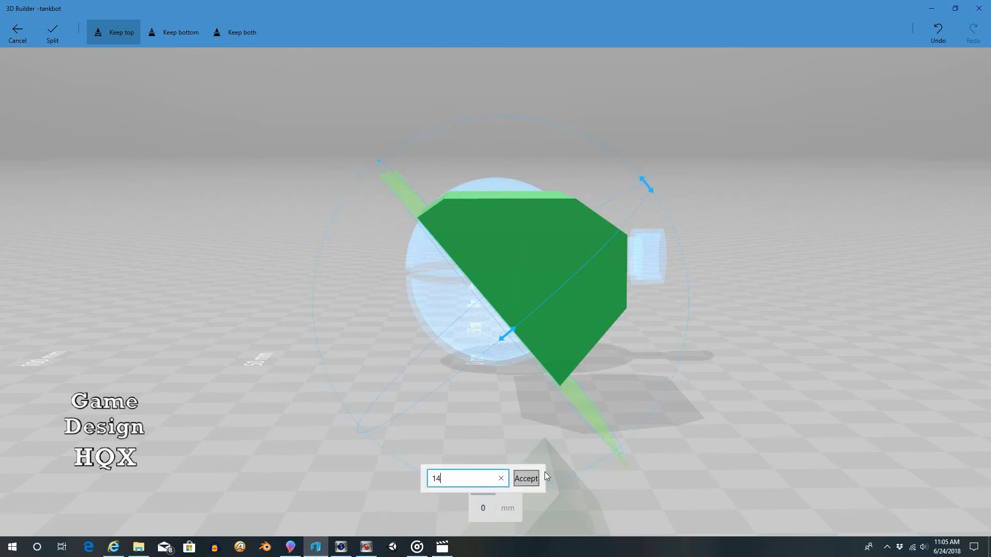
pyautogui.click(526, 478)
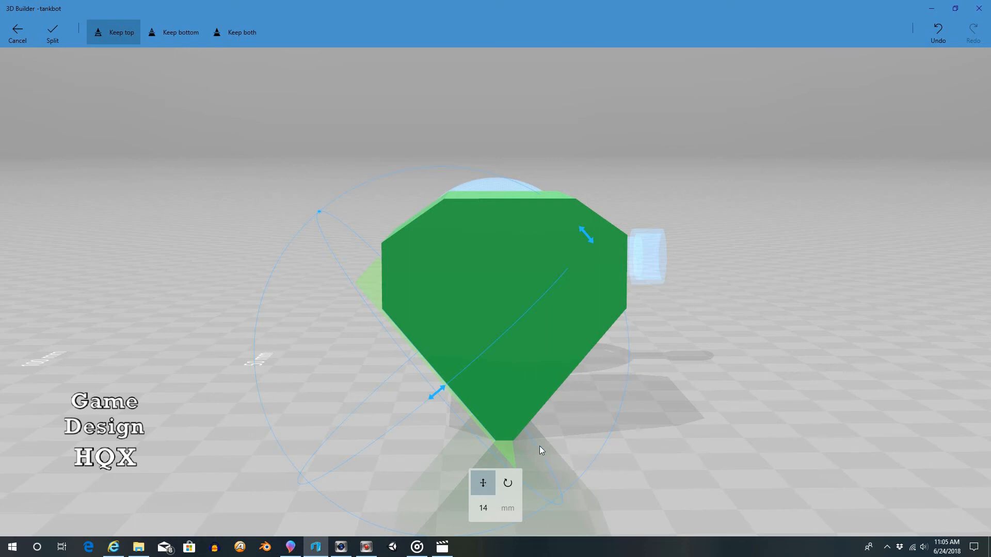
# Apply the lower rear bevel split, and cut off the cube's pointed bottom with a horizontal plane offset about 12.56 mm, keeping the top
pyautogui.click(61, 33)
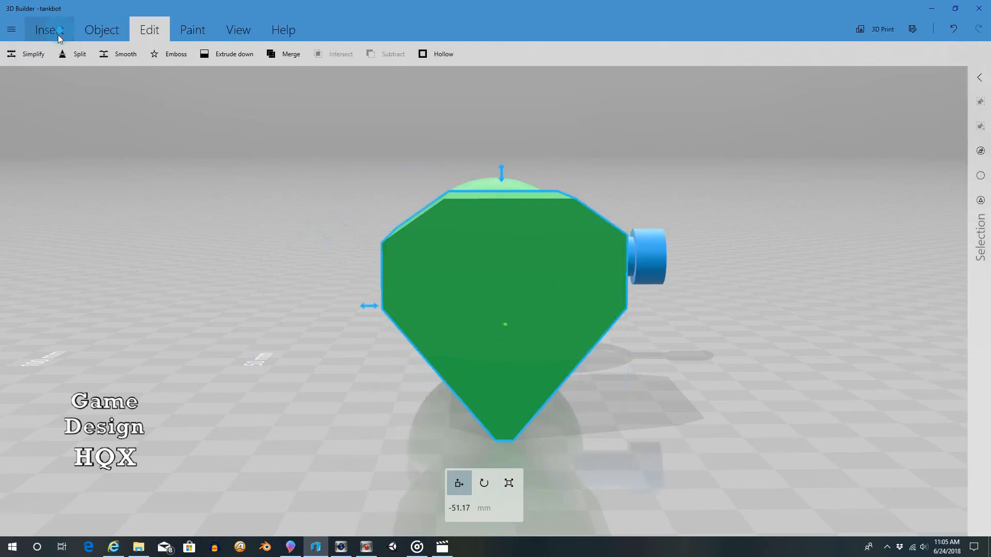
pyautogui.click(63, 53)
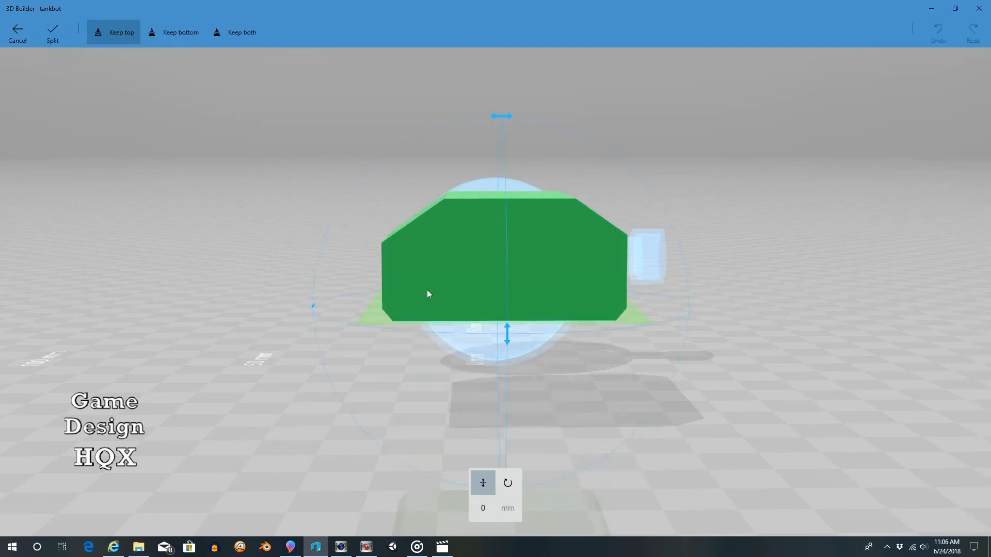
pyautogui.moveTo(628, 314); pyautogui.dragTo(644, 381)
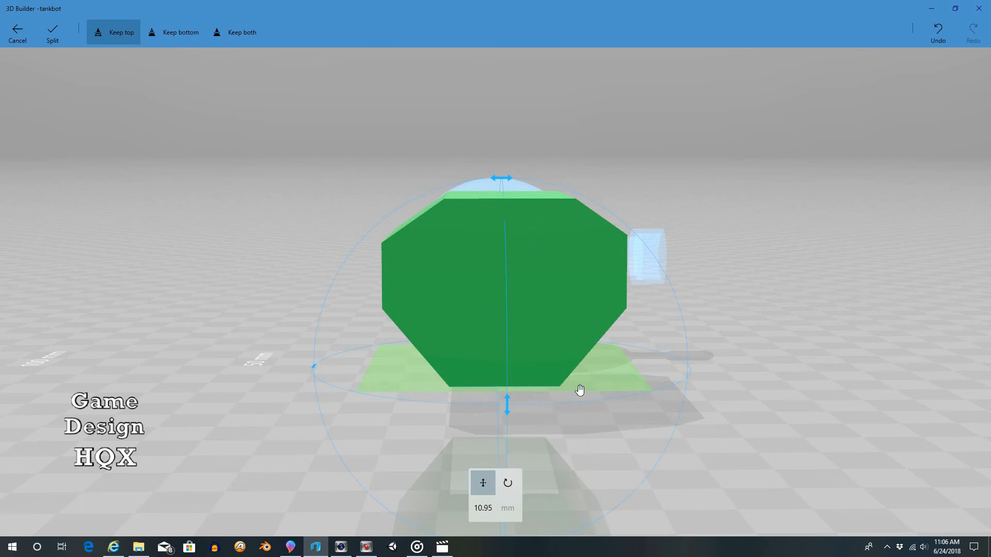
pyautogui.moveTo(599, 372); pyautogui.dragTo(539, 402)
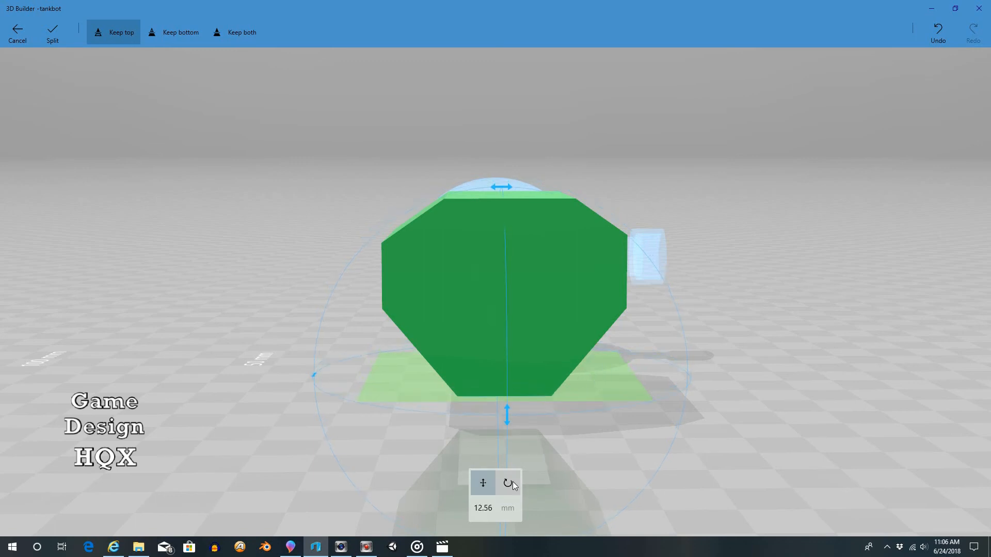
pyautogui.click(51, 32)
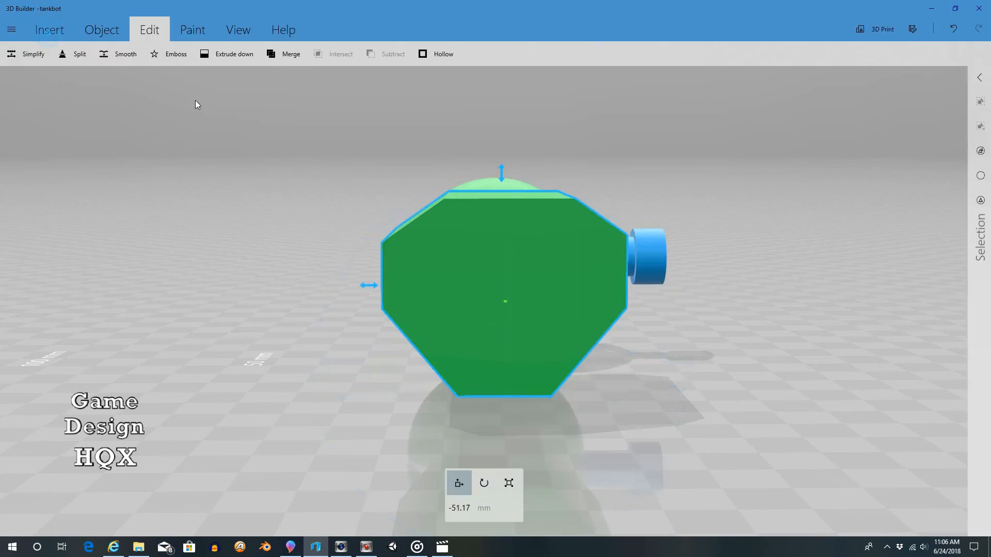
# Flatten the bevelled cube to about 17.77 mm high and hollow it with a slightly increased minimal wall thickness
pyautogui.click(509, 483)
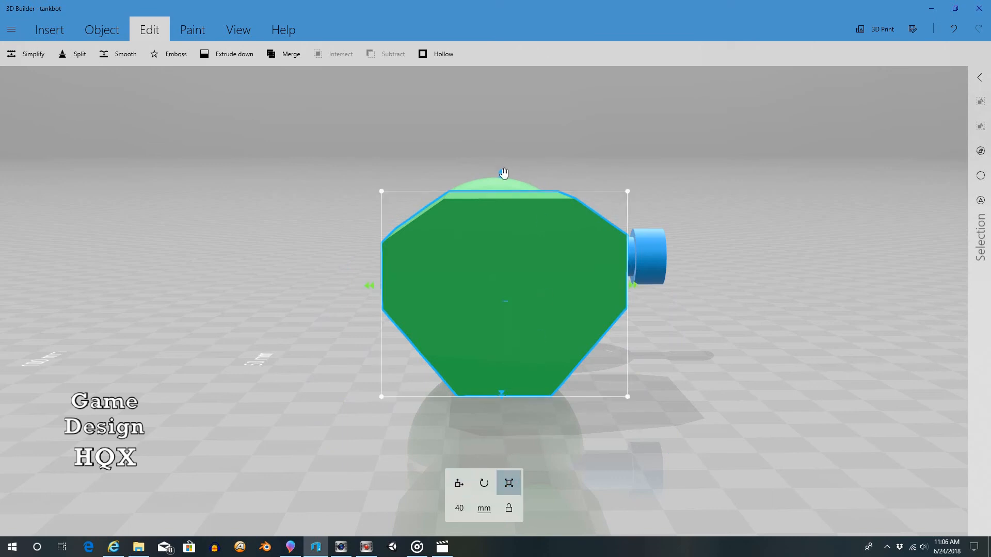
pyautogui.moveTo(503, 173); pyautogui.dragTo(514, 246)
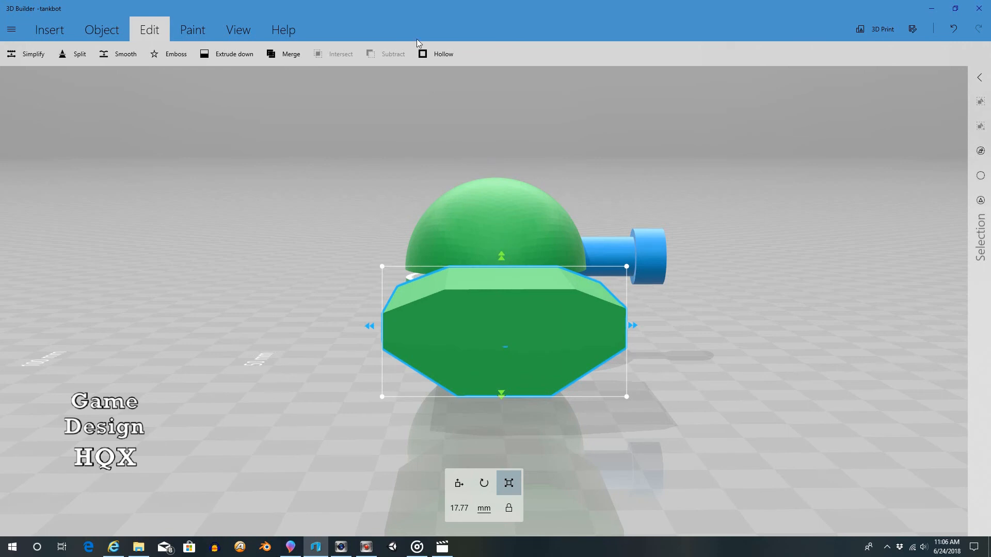
pyautogui.click(434, 55)
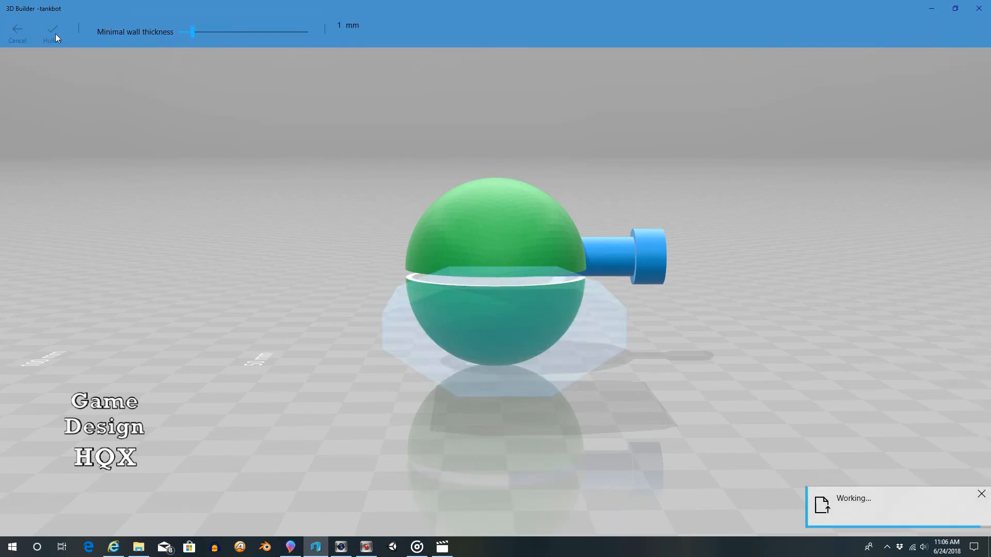
pyautogui.moveTo(256, 200)
pyautogui.mouseDown()
pyautogui.moveTo(248, 168)
pyautogui.moveTo(249, 187)
pyautogui.moveTo(285, 215)
pyautogui.moveTo(263, 223)
pyautogui.moveTo(247, 214)
pyautogui.moveTo(253, 196)
pyautogui.mouseUp()
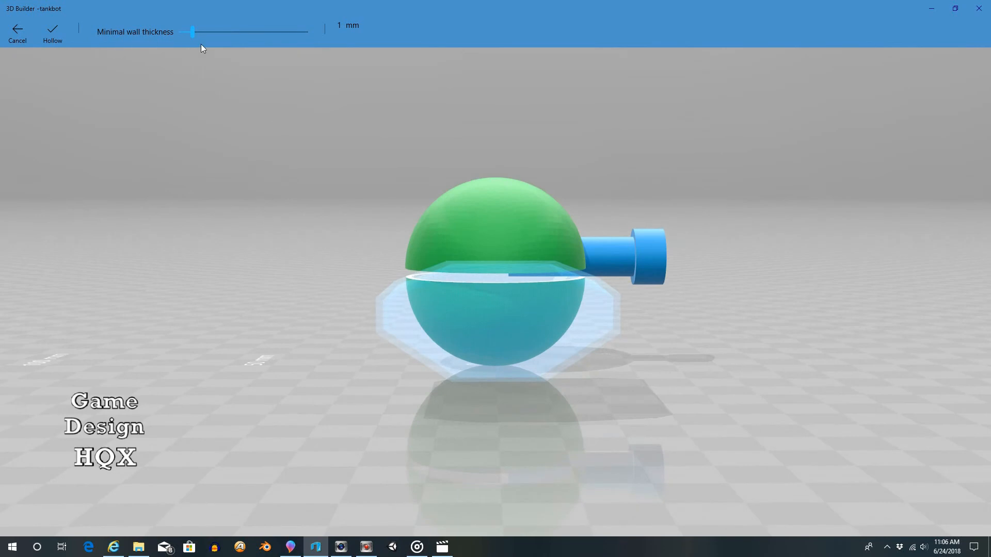
pyautogui.moveTo(193, 31); pyautogui.dragTo(197, 32)
pyautogui.click(54, 31)
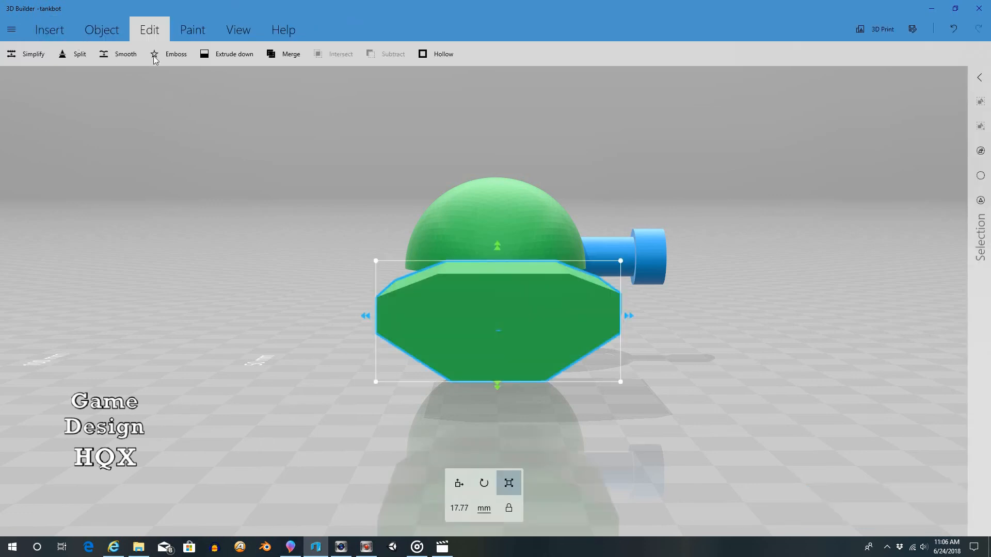
# Start a split of the hollowed body and tilt the cutting plane to -90 degrees so it stands parallel to the octagonal sides
pyautogui.click(61, 55)
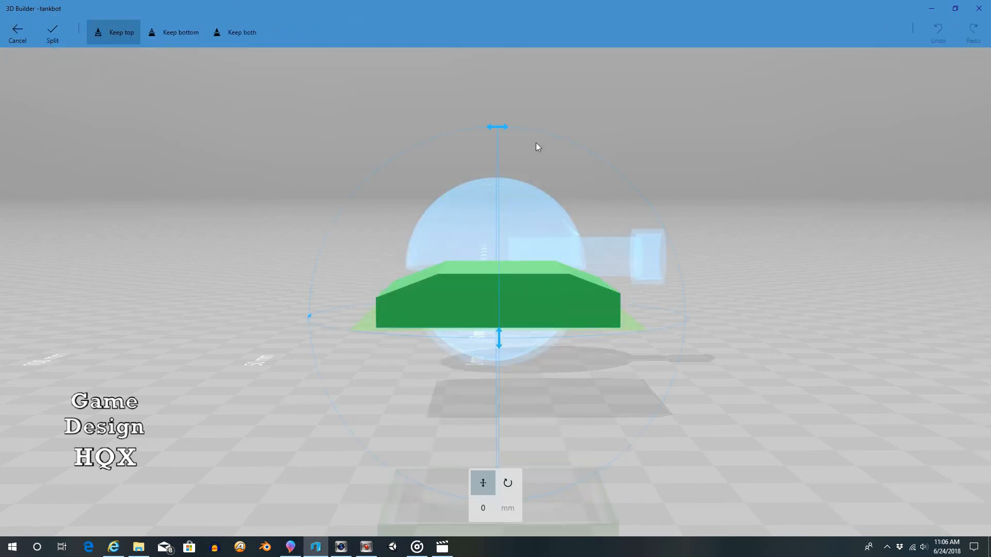
pyautogui.moveTo(498, 340); pyautogui.dragTo(524, 546)
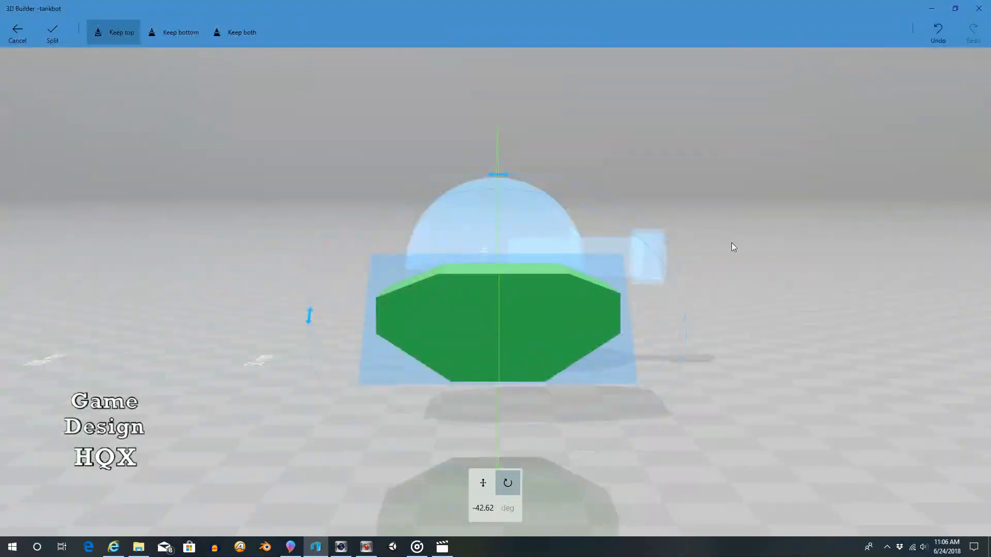
pyautogui.moveTo(761, 199); pyautogui.dragTo(497, 218)
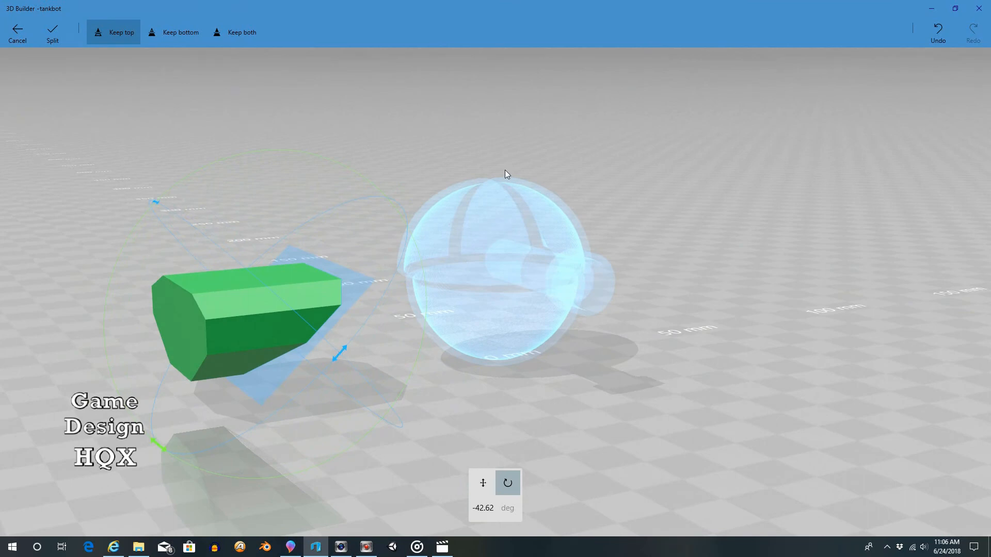
pyautogui.moveTo(506, 172); pyautogui.dragTo(383, 199)
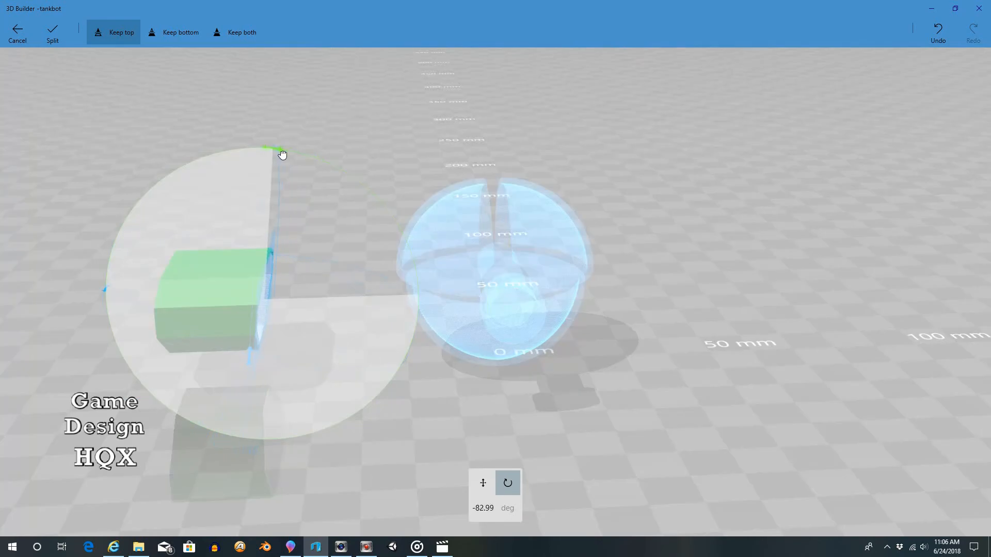
pyautogui.moveTo(281, 154)
pyautogui.mouseDown()
pyautogui.moveTo(263, 151)
pyautogui.moveTo(272, 153)
pyautogui.mouseUp()
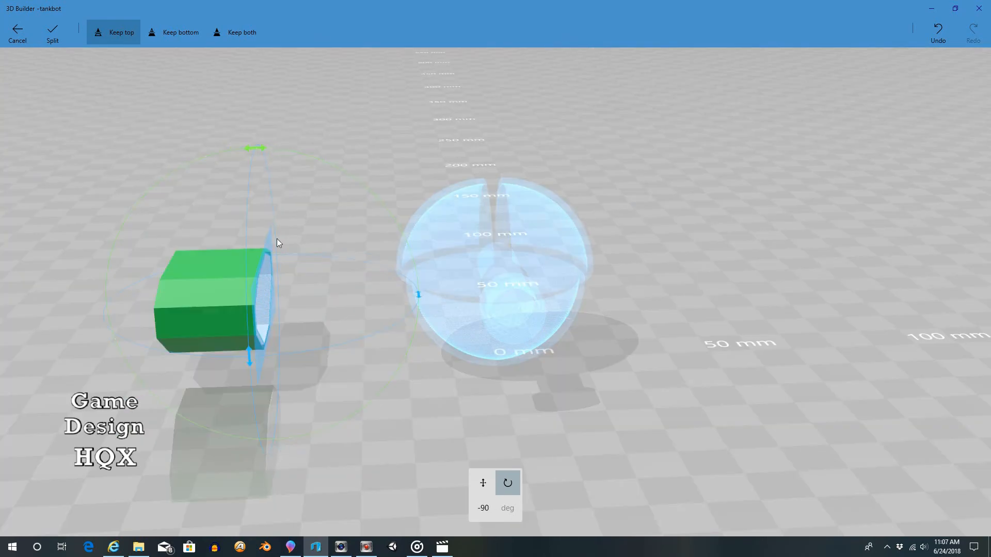
# Keep the bottom part, offset the cutting plane about 6.36 mm, and apply the split to leave an open-sided octagonal shell
pyautogui.click(173, 41)
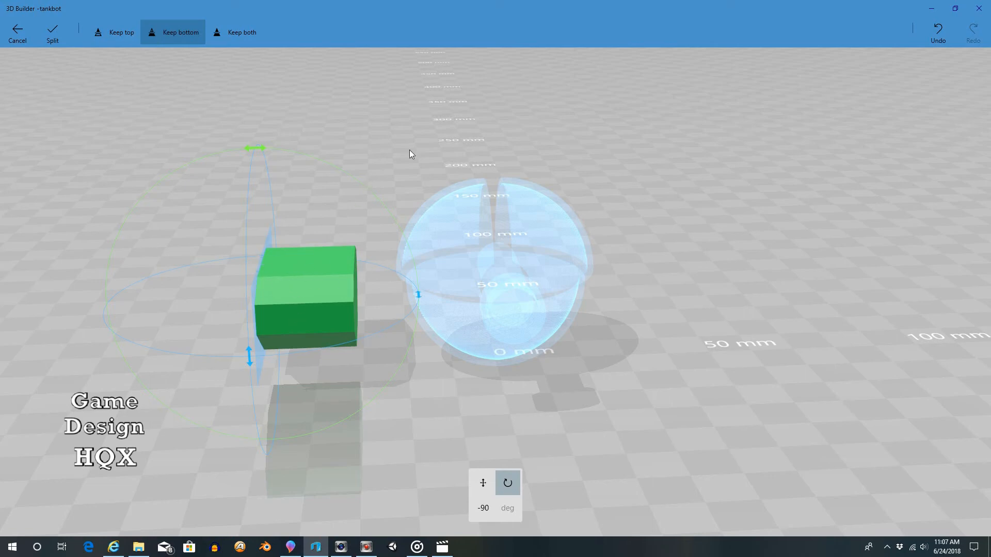
pyautogui.moveTo(410, 154); pyautogui.dragTo(511, 154)
pyautogui.moveTo(290, 327); pyautogui.dragTo(315, 334)
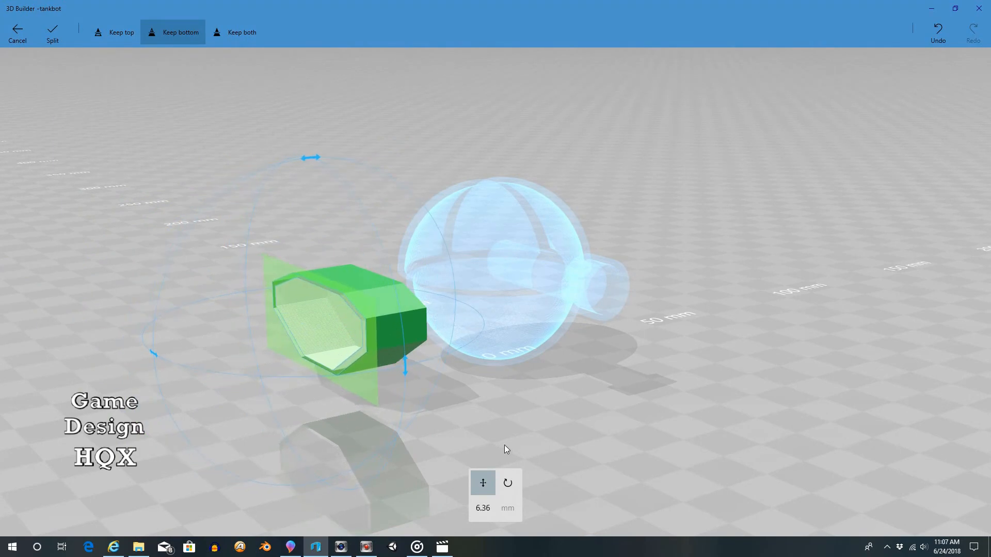
pyautogui.click(52, 36)
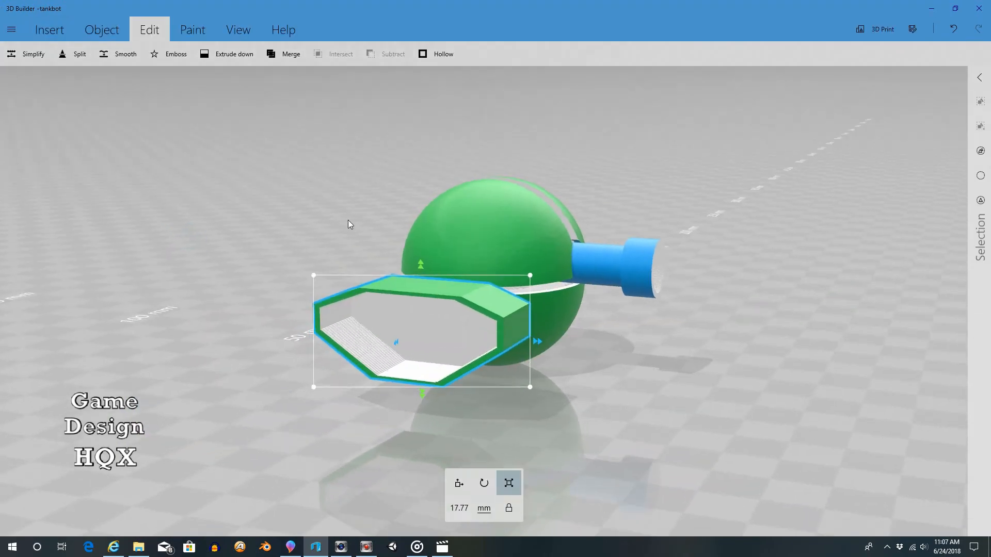
# Scale the open octagonal shell down in width to a thin track piece
pyautogui.moveTo(395, 392); pyautogui.dragTo(511, 320)
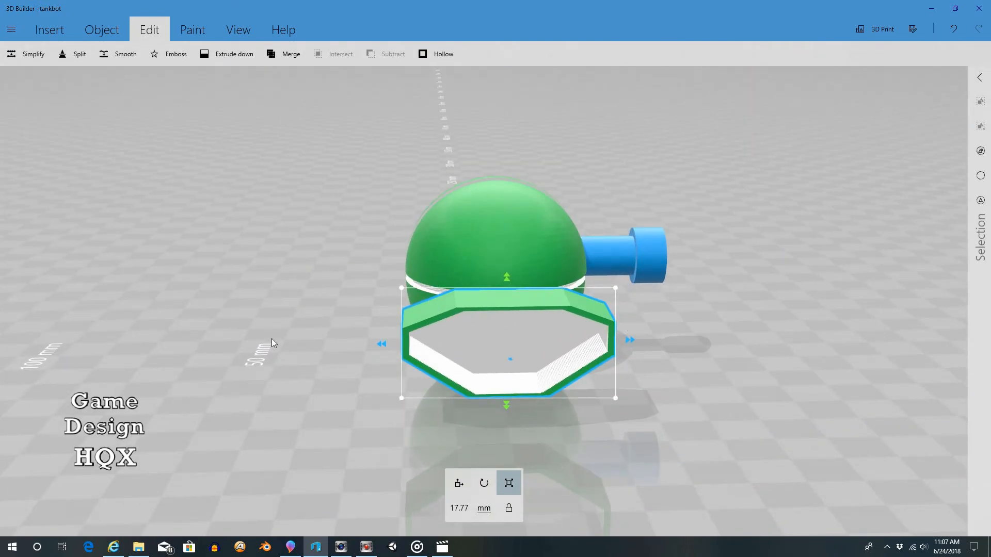
pyautogui.moveTo(623, 321); pyautogui.dragTo(666, 259)
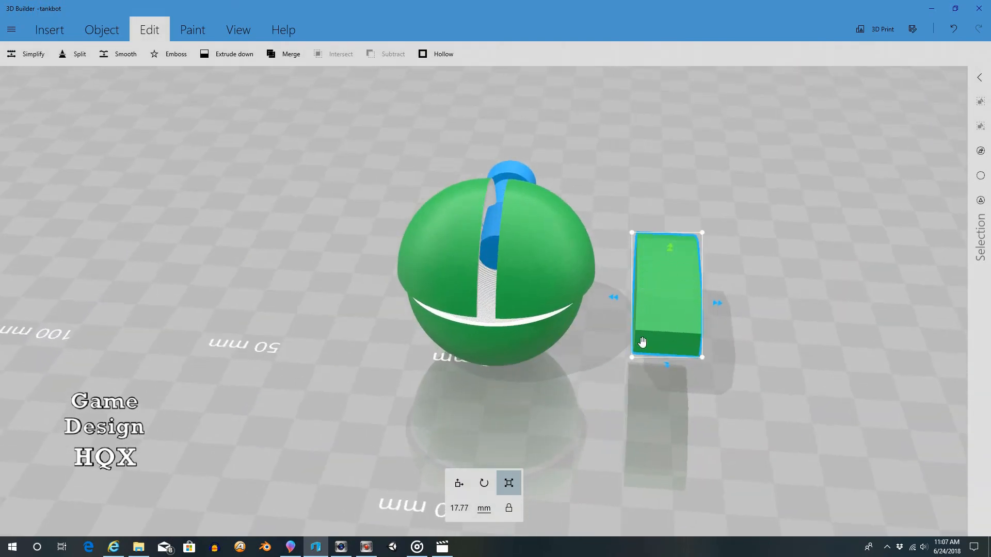
pyautogui.moveTo(721, 287); pyautogui.dragTo(501, 336)
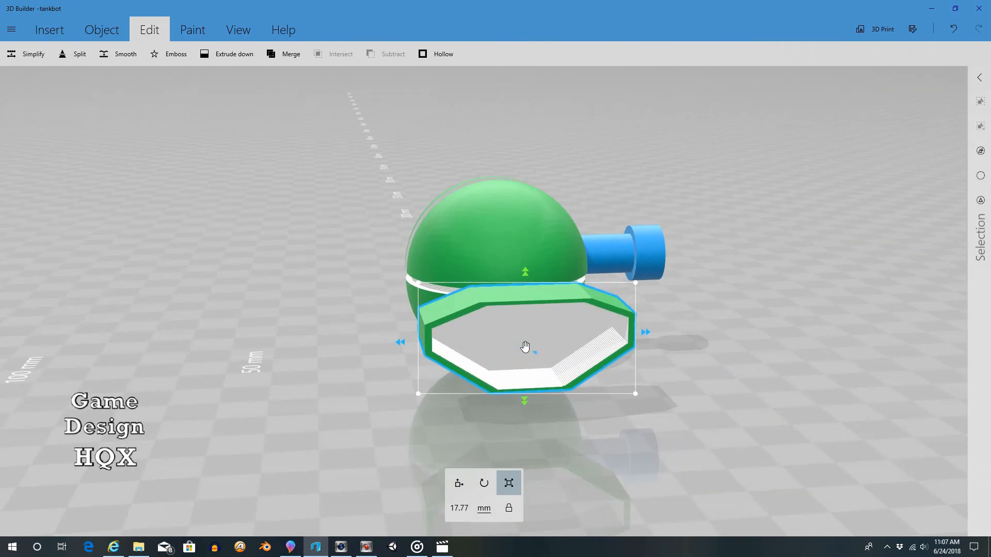
pyautogui.moveTo(704, 233); pyautogui.dragTo(285, 396)
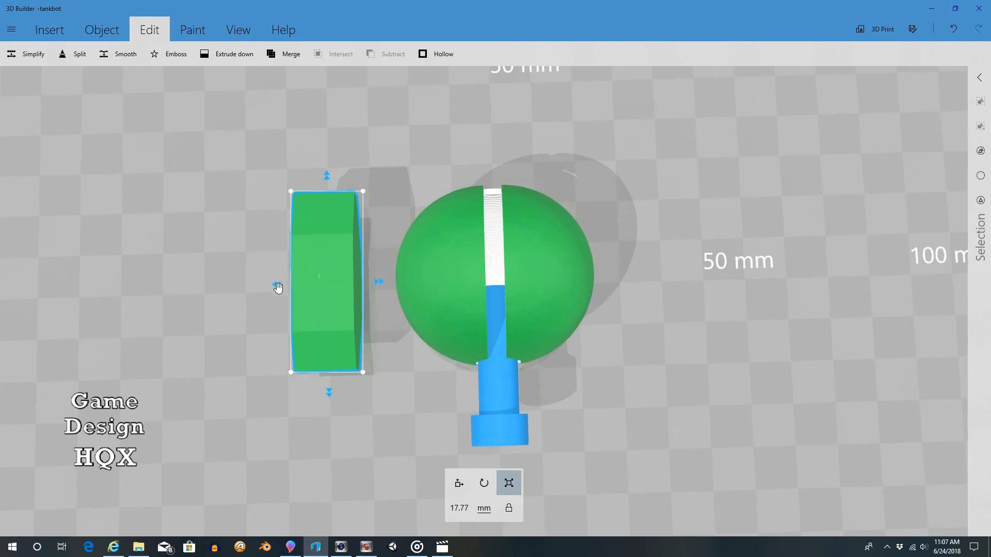
pyautogui.moveTo(277, 285); pyautogui.dragTo(637, 185)
# Lower the thin track piece to about 1.12 mm and move it beside the sphere, to about -23.92 mm
pyautogui.click(459, 483)
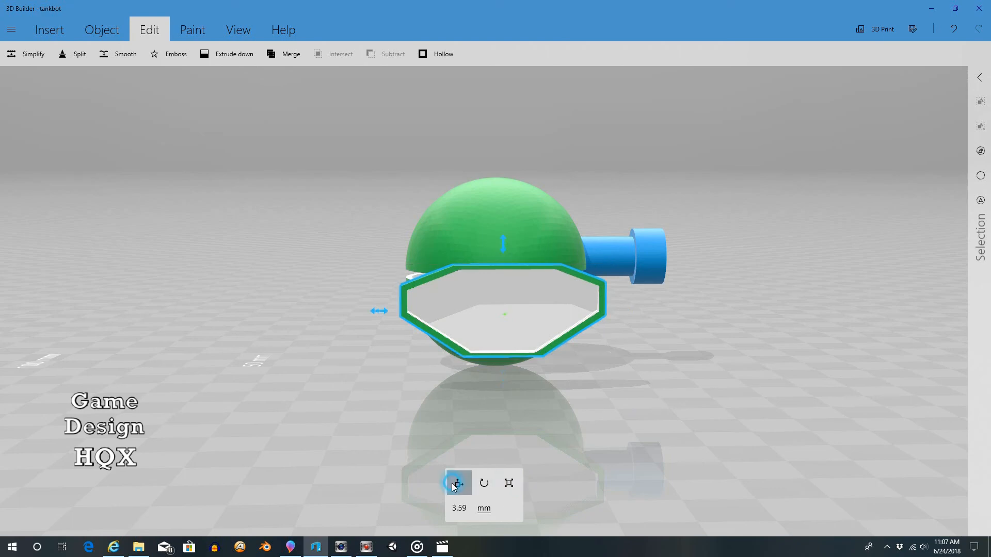
pyautogui.moveTo(505, 252); pyautogui.dragTo(239, 444)
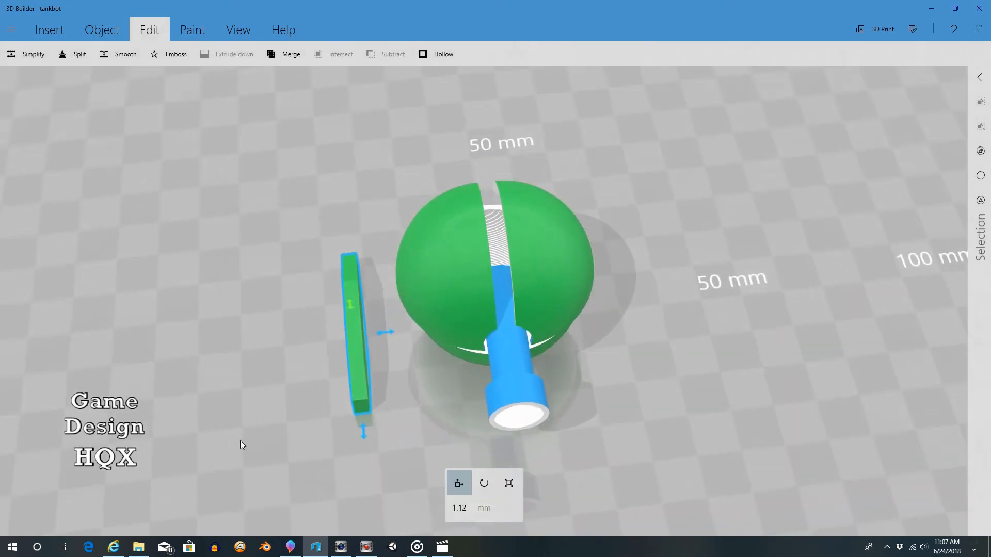
pyautogui.moveTo(390, 334); pyautogui.dragTo(427, 331)
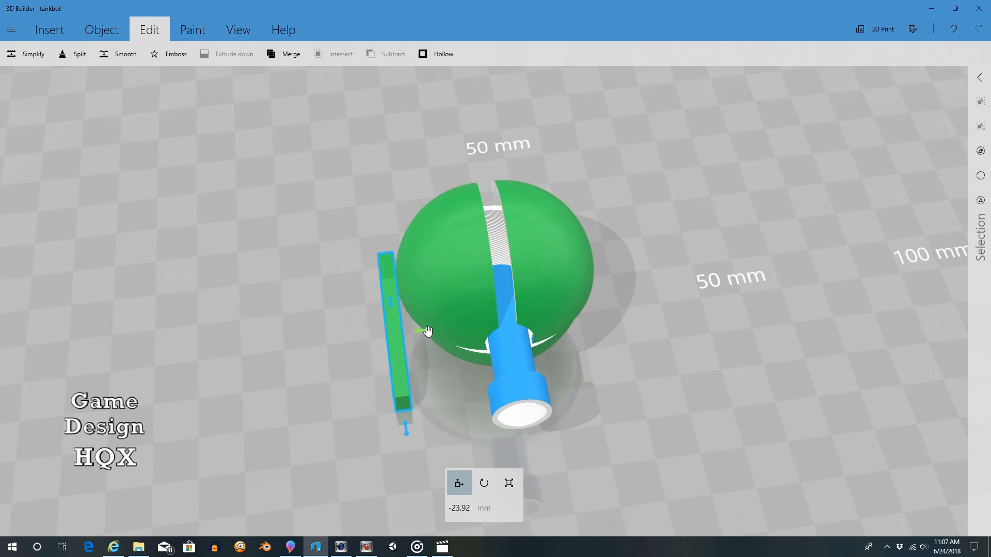
# Copy and paste the track piece, and move the copy to the opposite side of the sphere
pyautogui.click(92, 32)
pyautogui.click(76, 57)
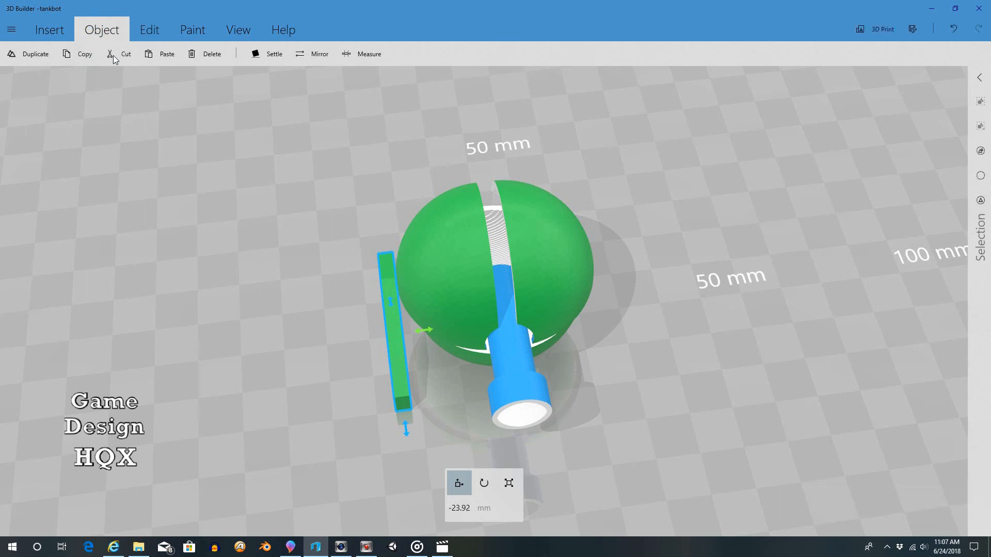
pyautogui.click(166, 56)
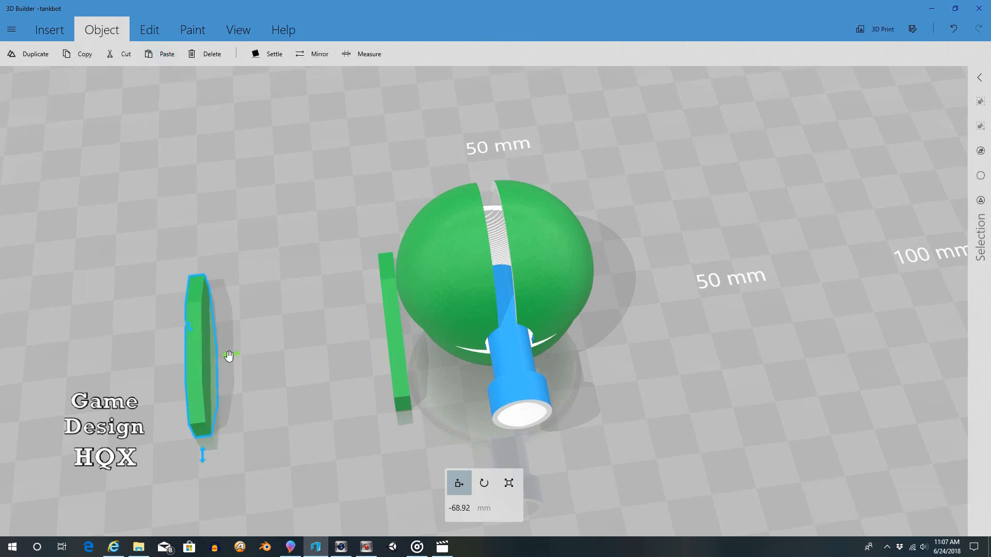
pyautogui.moveTo(232, 358); pyautogui.dragTo(664, 353)
# Rotate the copied track piece about the vertical axis by exactly 180 degrees
pyautogui.click(484, 483)
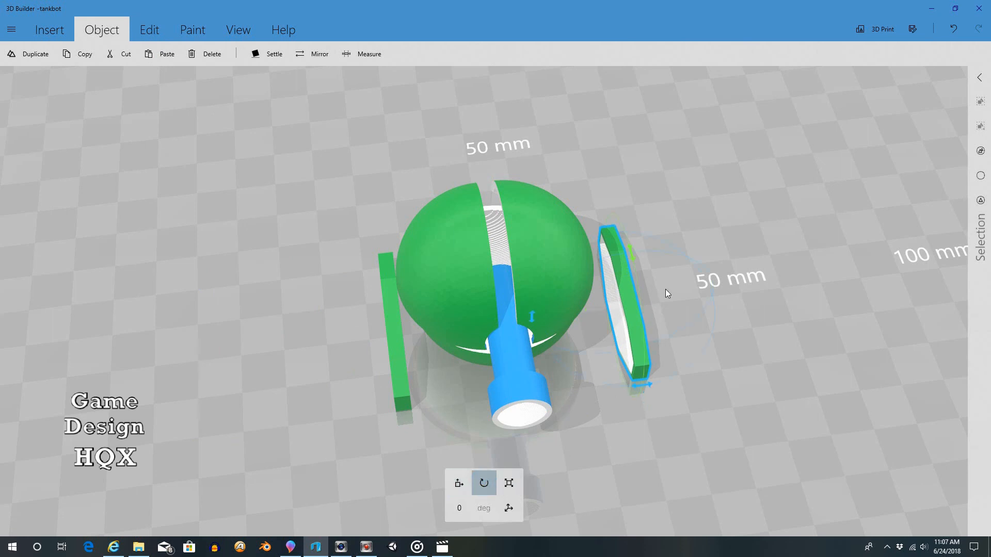
pyautogui.moveTo(716, 268); pyautogui.dragTo(630, 146)
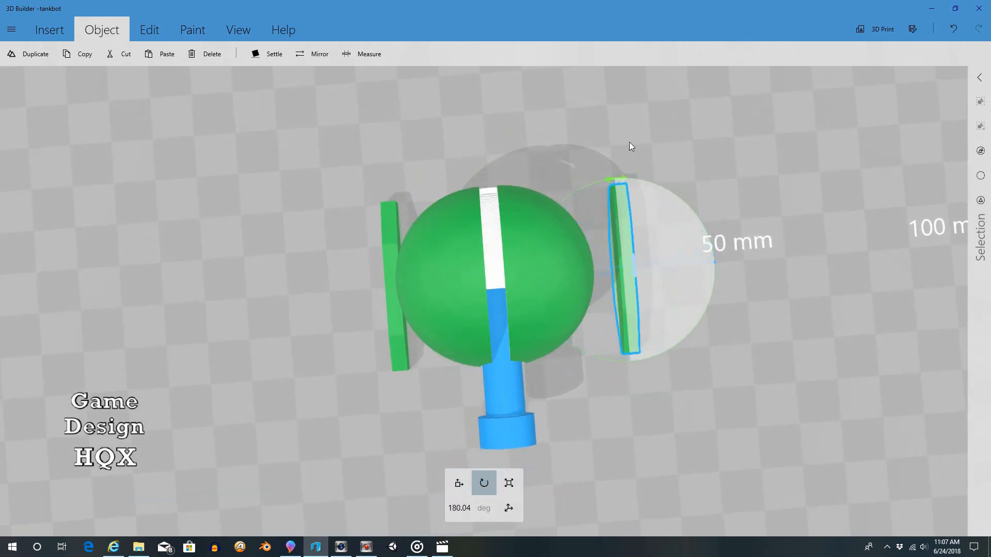
pyautogui.click(459, 508)
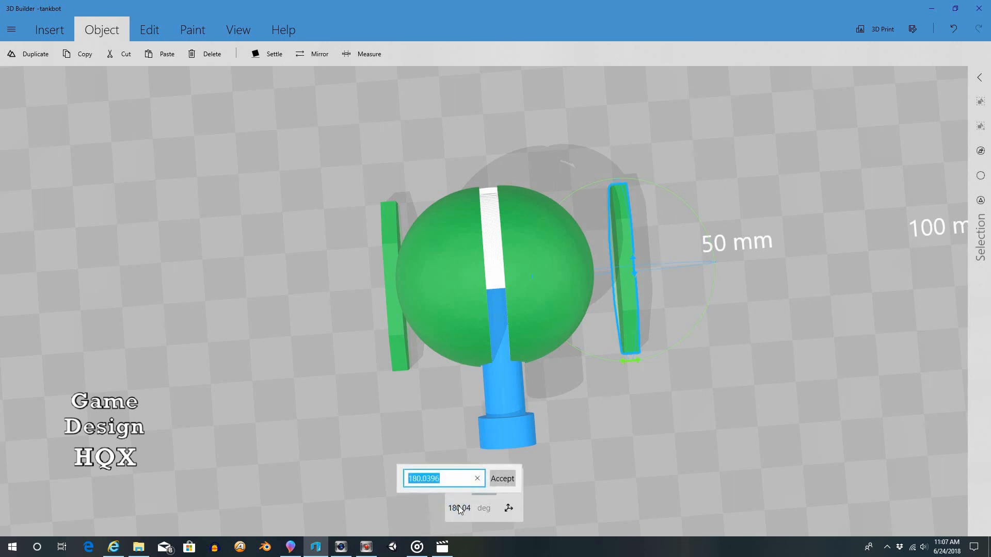
pyautogui.write('180')
pyautogui.click(497, 479)
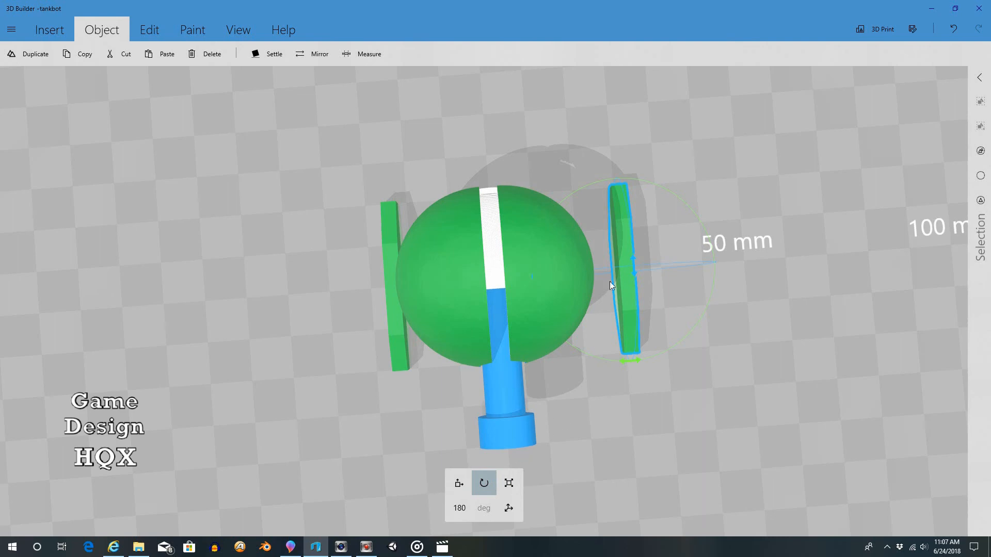
# Move the rotated track copy inward until it sits close against its side of the sphere
pyautogui.click(460, 481)
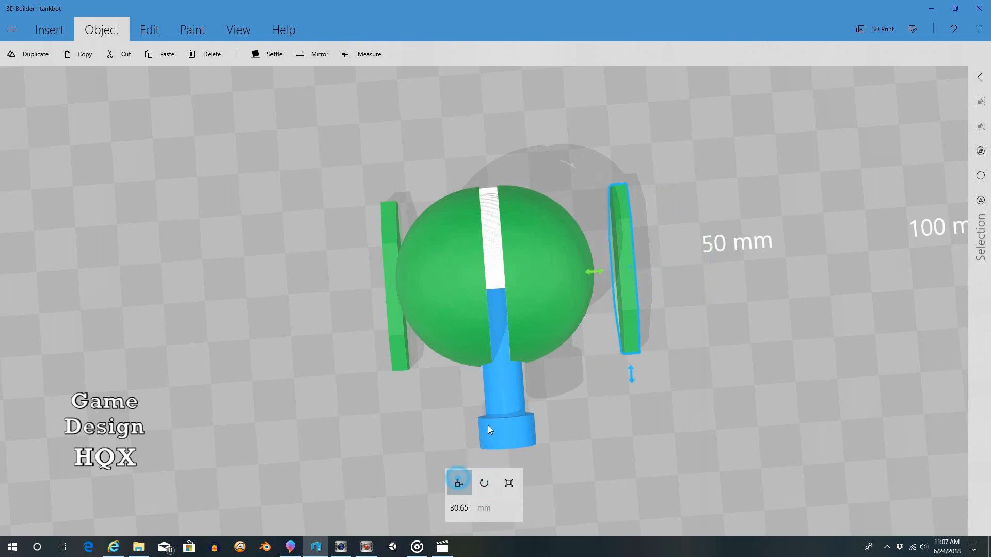
pyautogui.moveTo(593, 274); pyautogui.dragTo(572, 280)
pyautogui.moveTo(639, 338); pyautogui.dragTo(624, 176)
pyautogui.moveTo(601, 364); pyautogui.dragTo(557, 363)
# Move the original track piece inward against the sphere, to about -20.33 mm
pyautogui.click(390, 347)
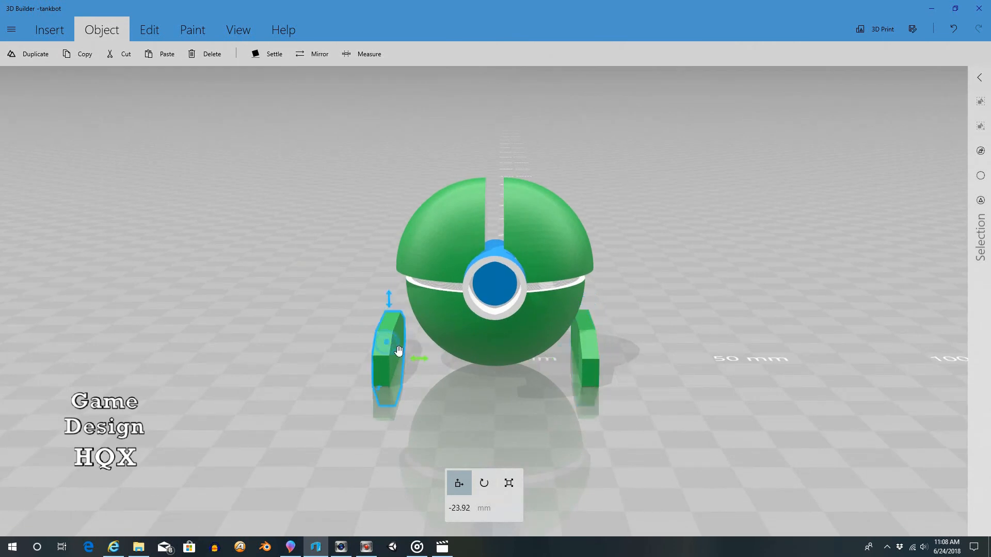
pyautogui.moveTo(423, 364); pyautogui.dragTo(438, 365)
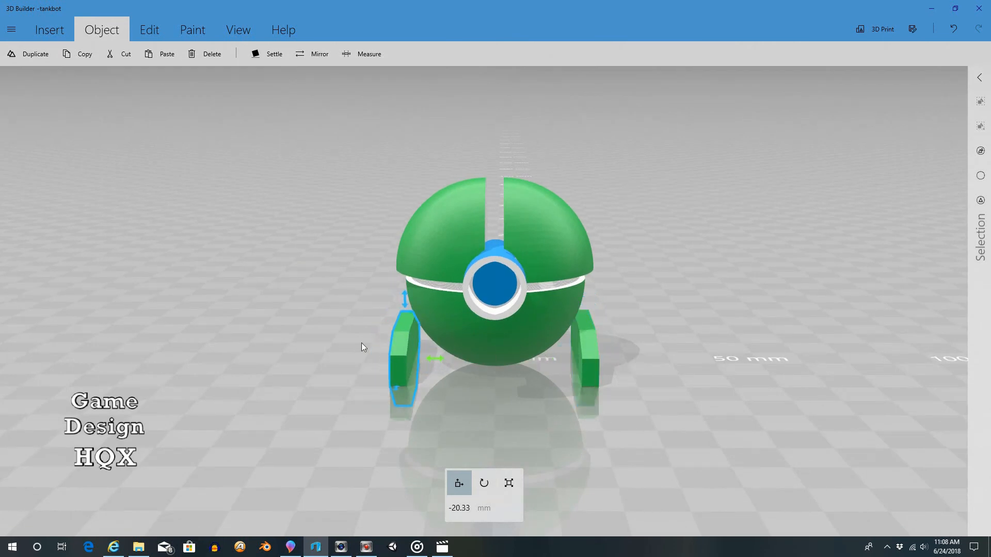
pyautogui.moveTo(363, 345); pyautogui.dragTo(283, 293, button='right')
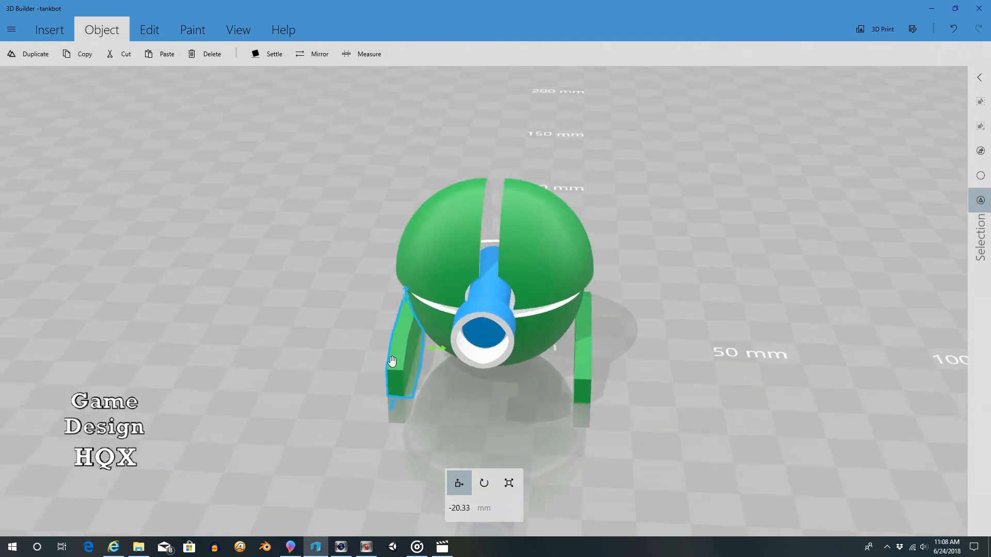
# Select the track piece, the sphere sections and the cannon parts together, and try raising them, undoing the lift
pyautogui.keyDown('ctrl'); pyautogui.click(587, 341); pyautogui.keyUp('ctrl')
pyautogui.keyDown('ctrl'); pyautogui.click(537, 274); pyautogui.keyUp('ctrl')
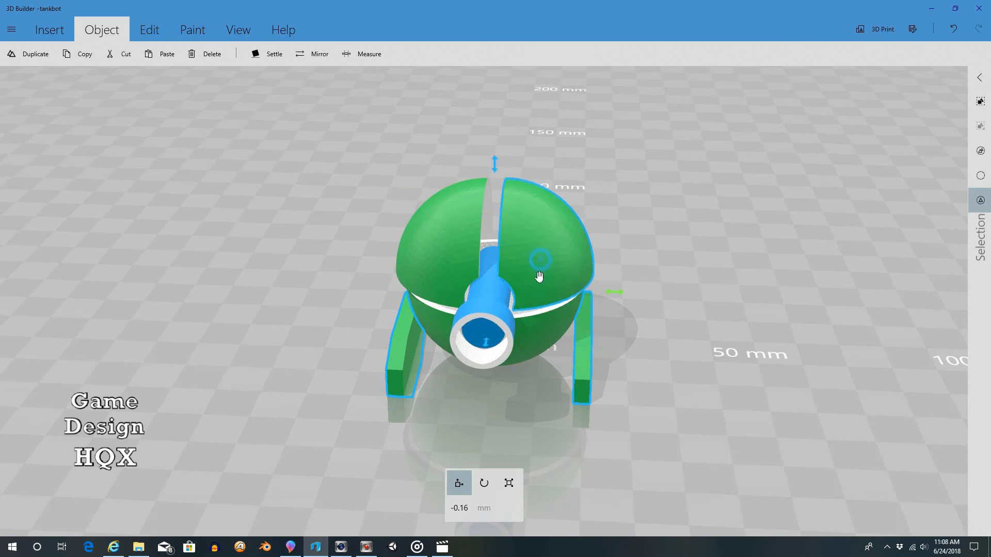
pyautogui.keyDown('ctrl'); pyautogui.click(528, 336); pyautogui.keyUp('ctrl')
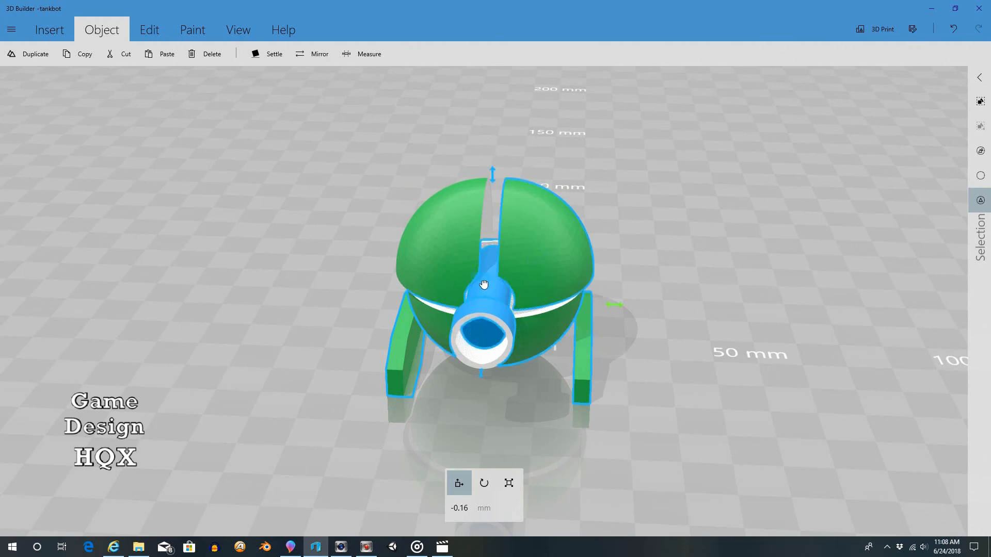
pyautogui.keyDown('ctrl'); pyautogui.click(465, 234); pyautogui.keyUp('ctrl')
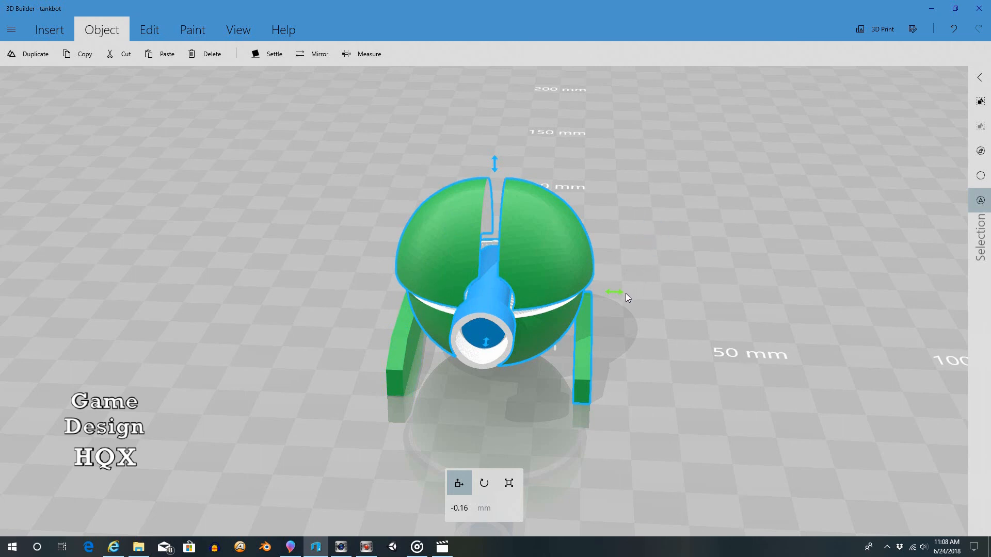
pyautogui.moveTo(496, 170); pyautogui.dragTo(499, 146)
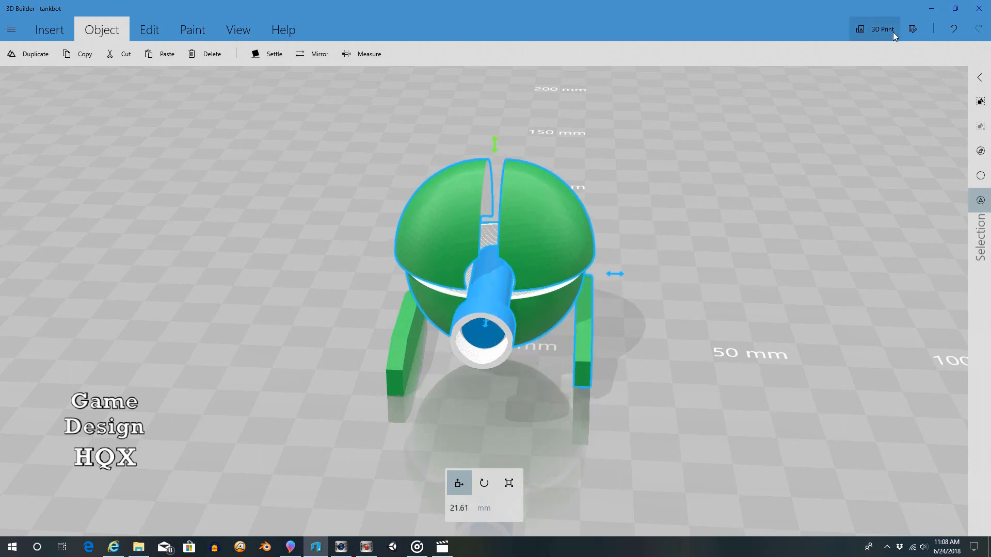
pyautogui.click(953, 28)
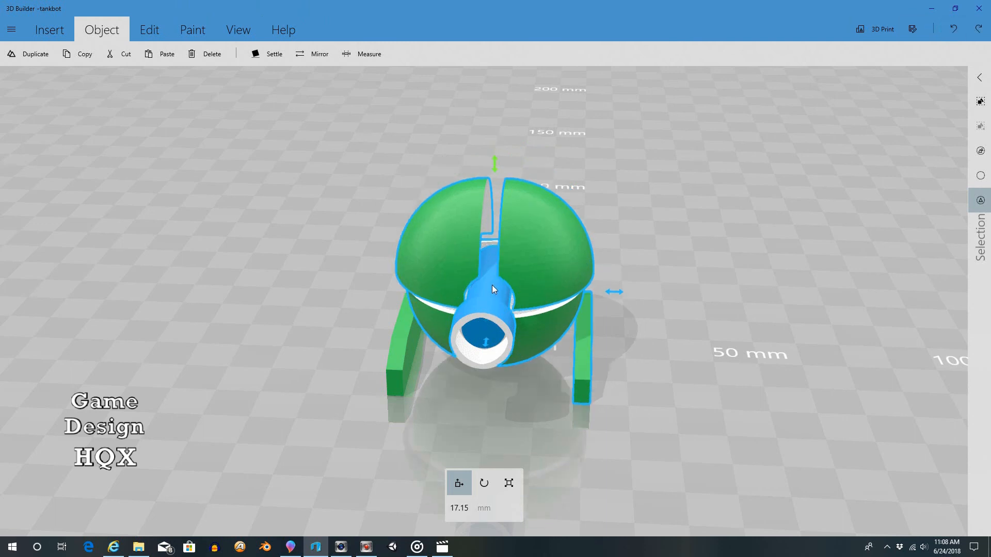
# Add the unselected track piece to the selection and raise the whole tankbot to about 24.92 mm
pyautogui.click(403, 350)
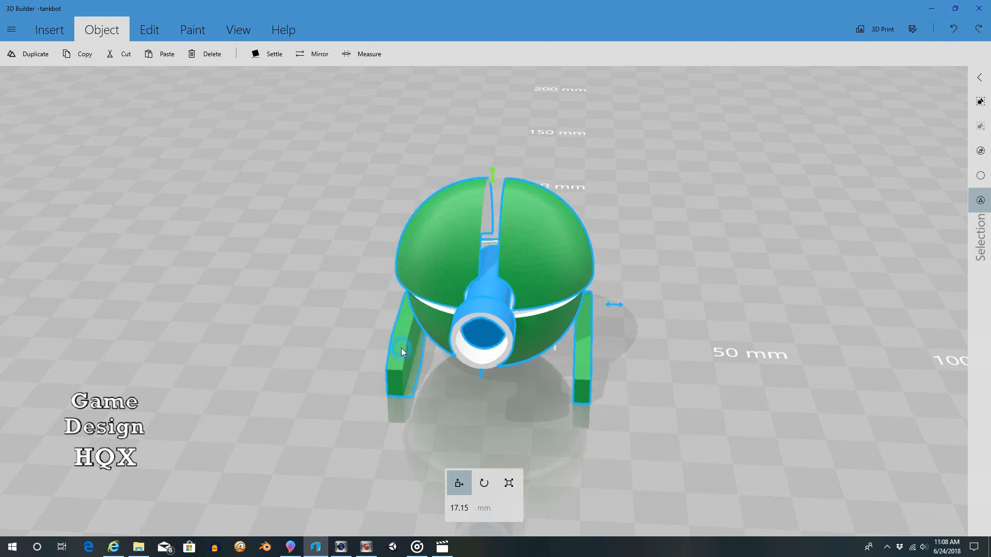
pyautogui.moveTo(490, 163); pyautogui.dragTo(500, 154)
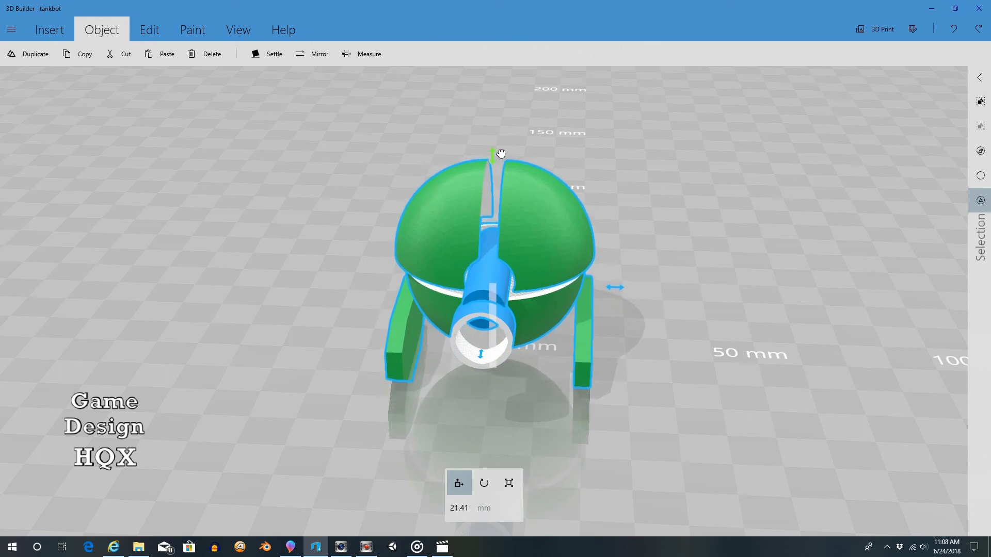
pyautogui.click(953, 28)
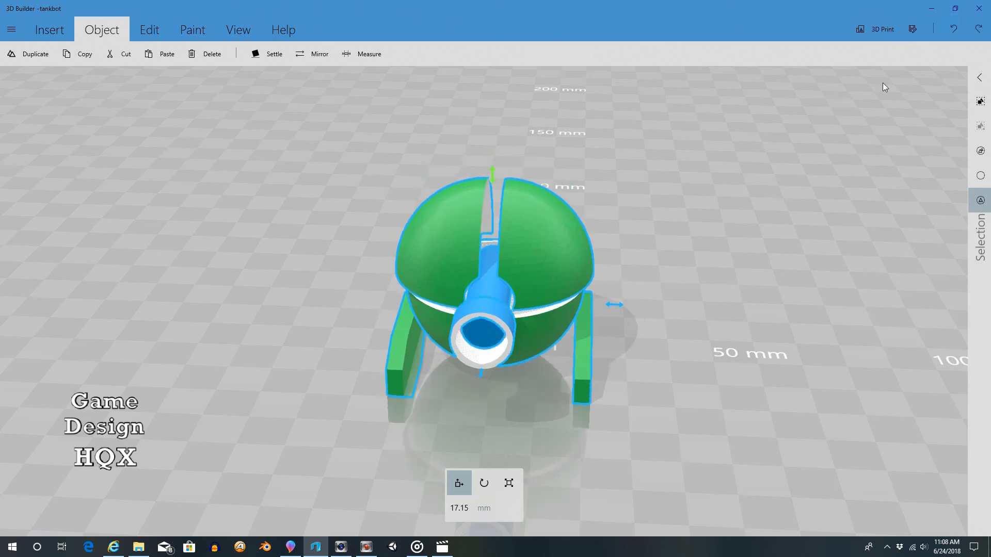
pyautogui.moveTo(703, 265); pyautogui.dragTo(801, 260, button='right')
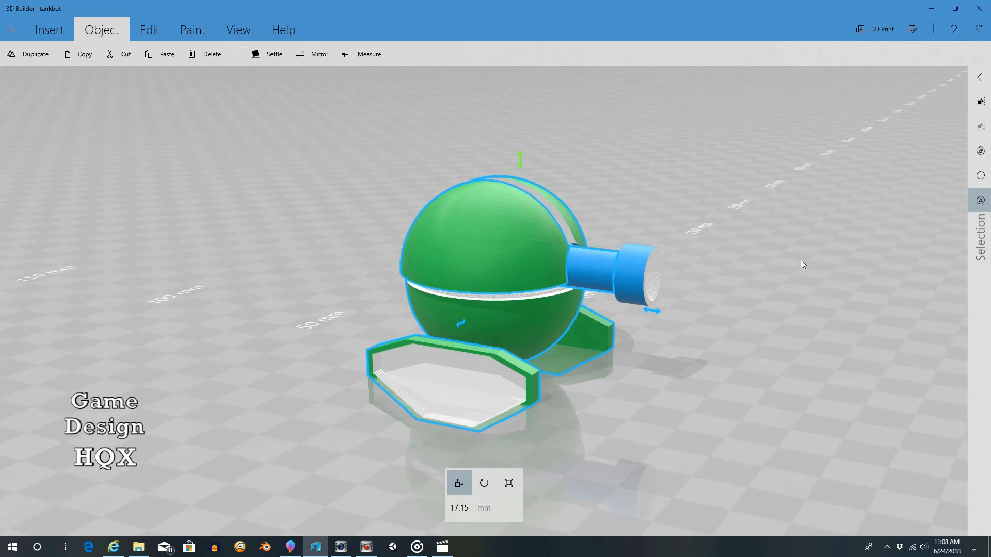
pyautogui.moveTo(522, 164); pyautogui.dragTo(542, 118)
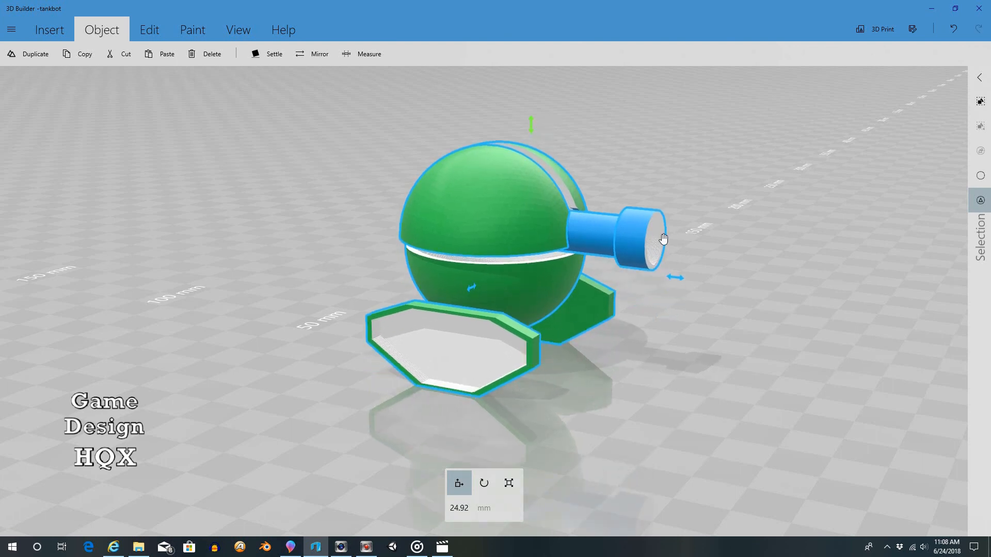
pyautogui.moveTo(664, 168); pyautogui.dragTo(847, 188, button='right')
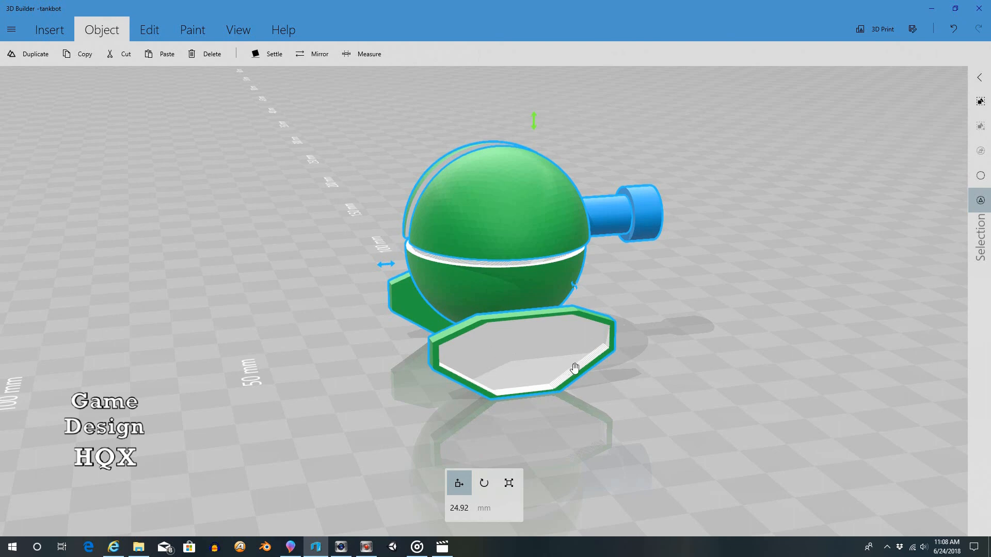
pyautogui.moveTo(653, 296); pyautogui.dragTo(547, 317, button='right')
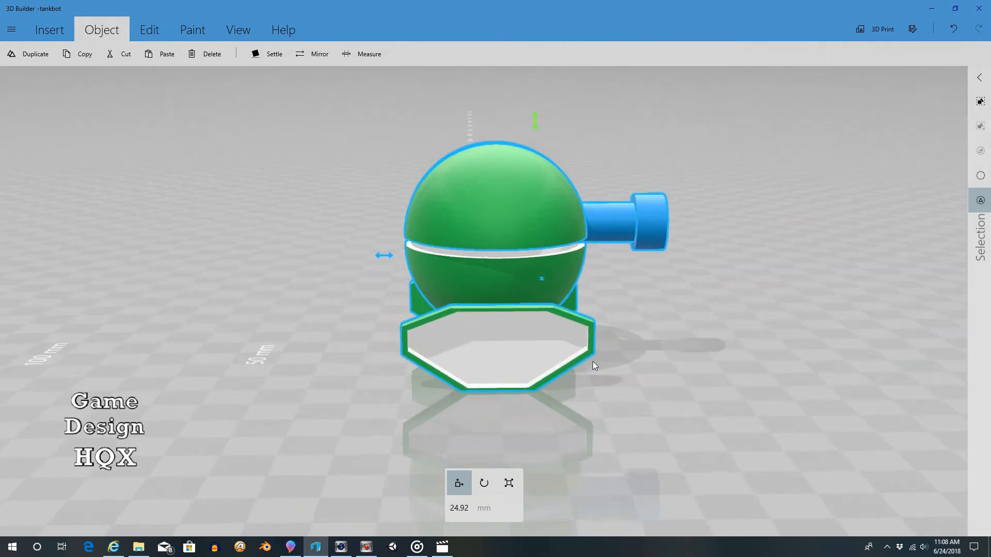
pyautogui.moveTo(683, 369); pyautogui.dragTo(332, 363, button='right')
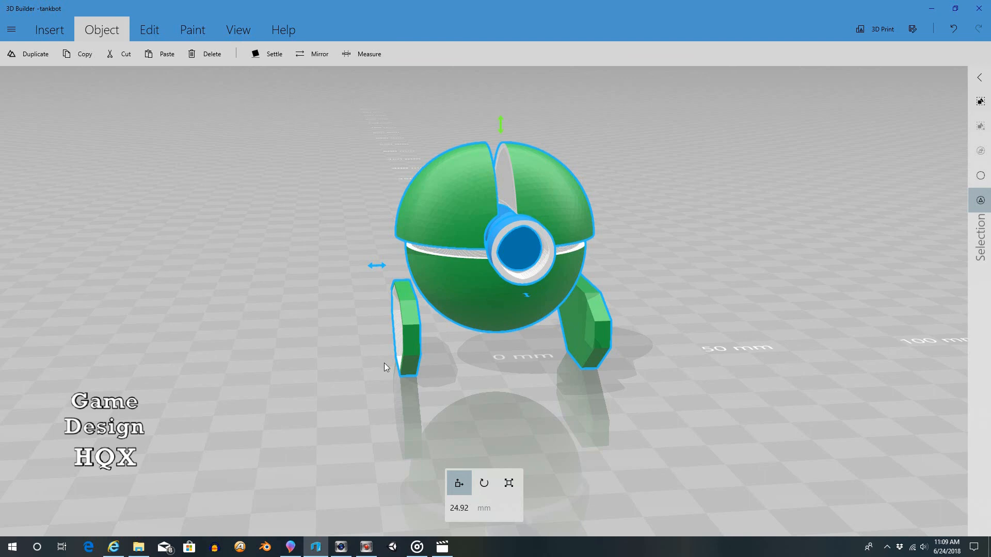
pyautogui.moveTo(219, 191); pyautogui.dragTo(568, 187)
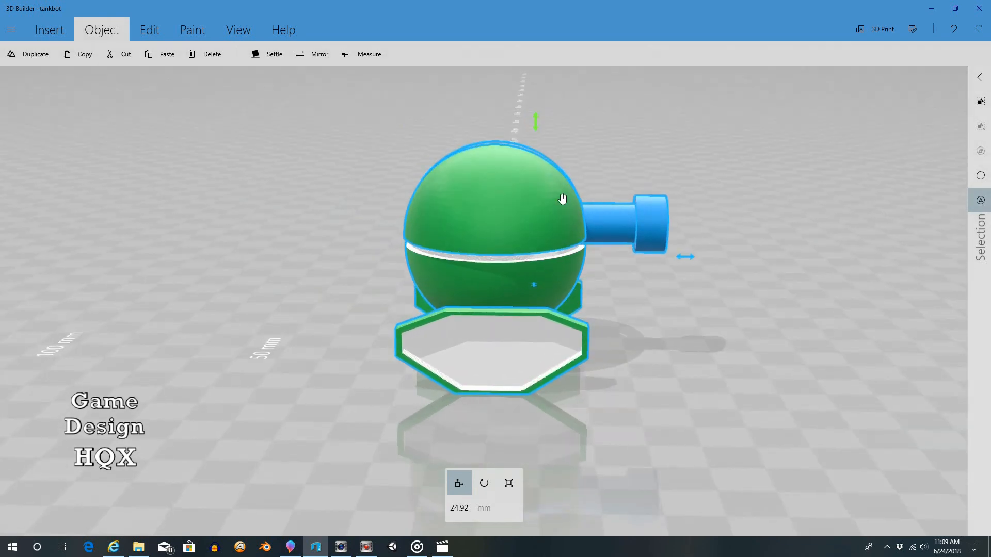